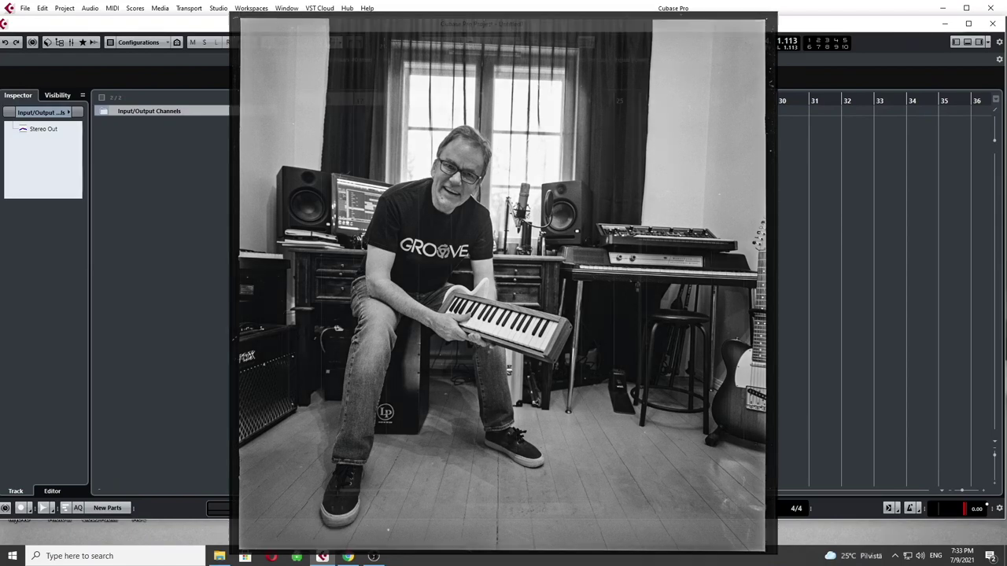
Step: Set the project tempo to 109 BPM
{"action": "type", "text": "09"}
{"action": "key", "text": "Return"}
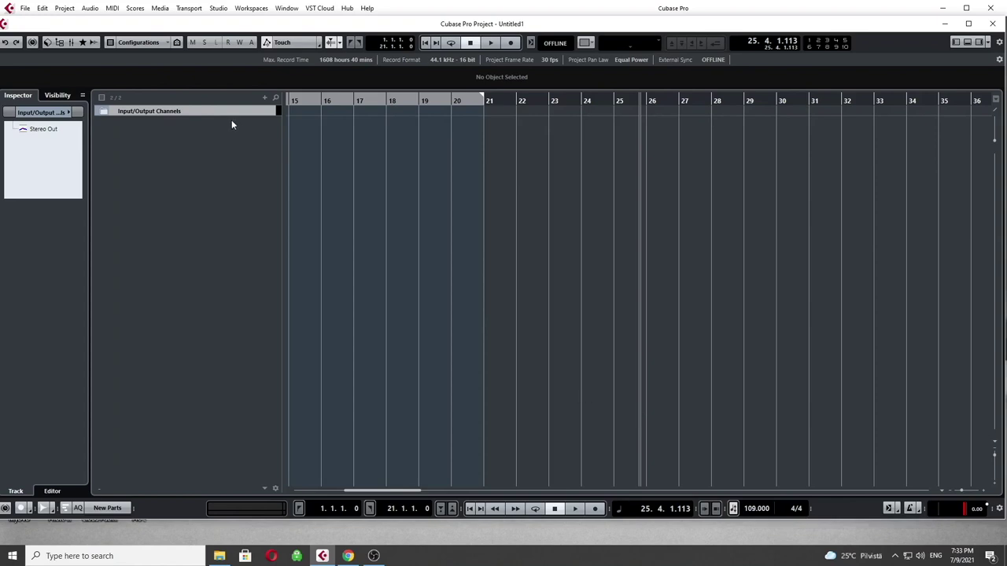
Step: Add one instrument track that uses the Kontakt instrument, routed to Stereo Out
{"action": "right_click", "coordinate": [190, 129]}
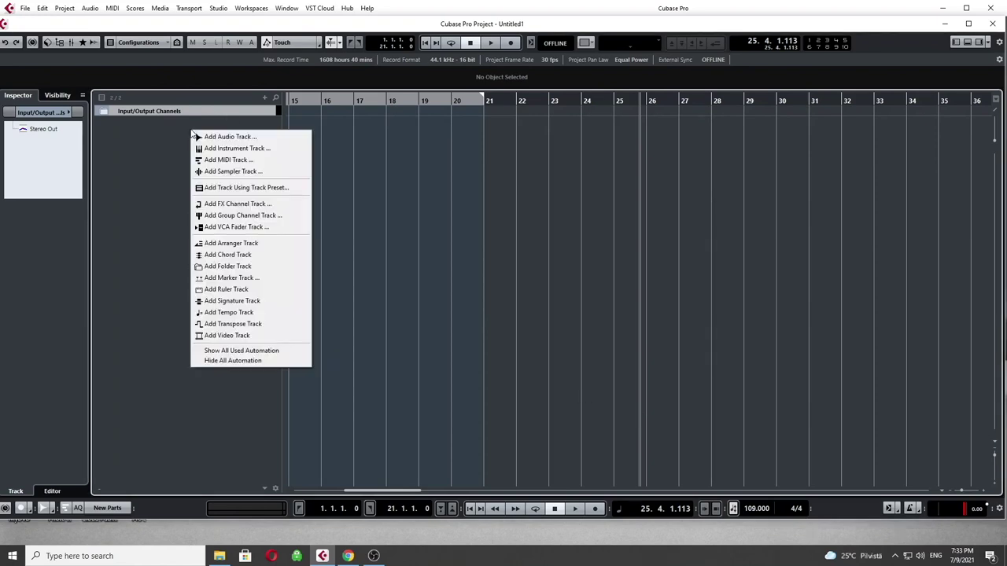
{"action": "left_click", "coordinate": [231, 150]}
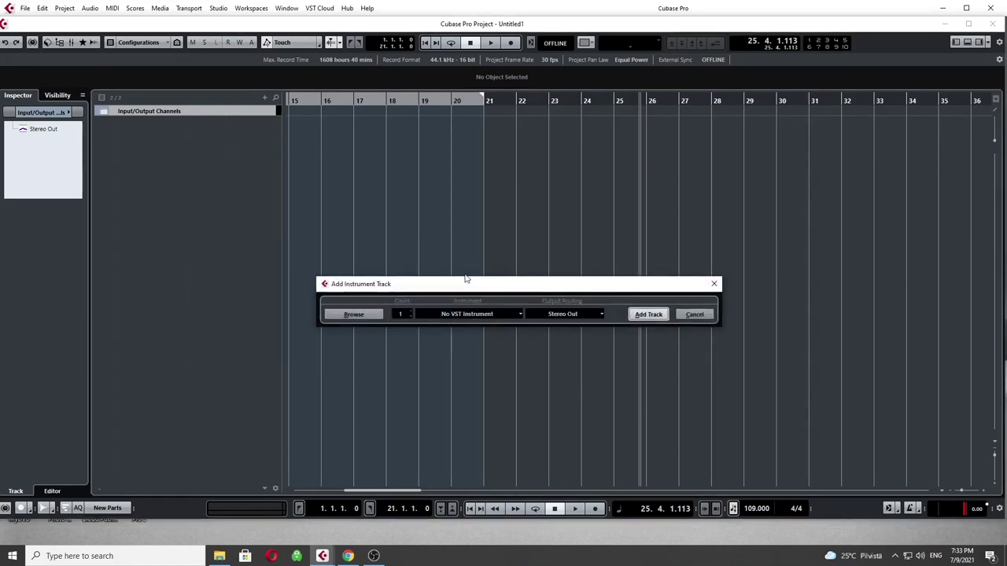
{"action": "left_click", "coordinate": [461, 315]}
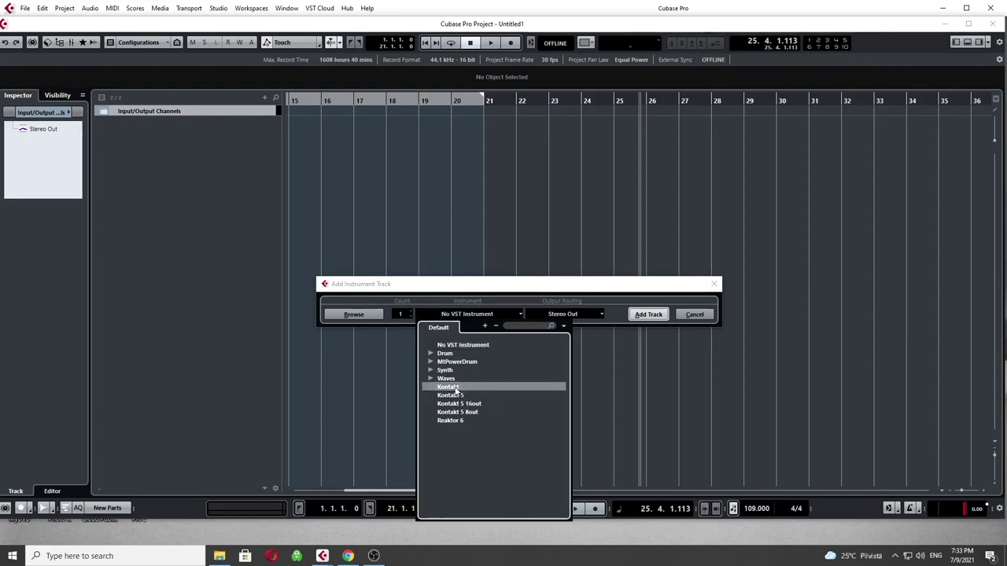
{"action": "left_click", "coordinate": [455, 388]}
{"action": "left_click", "coordinate": [641, 316]}
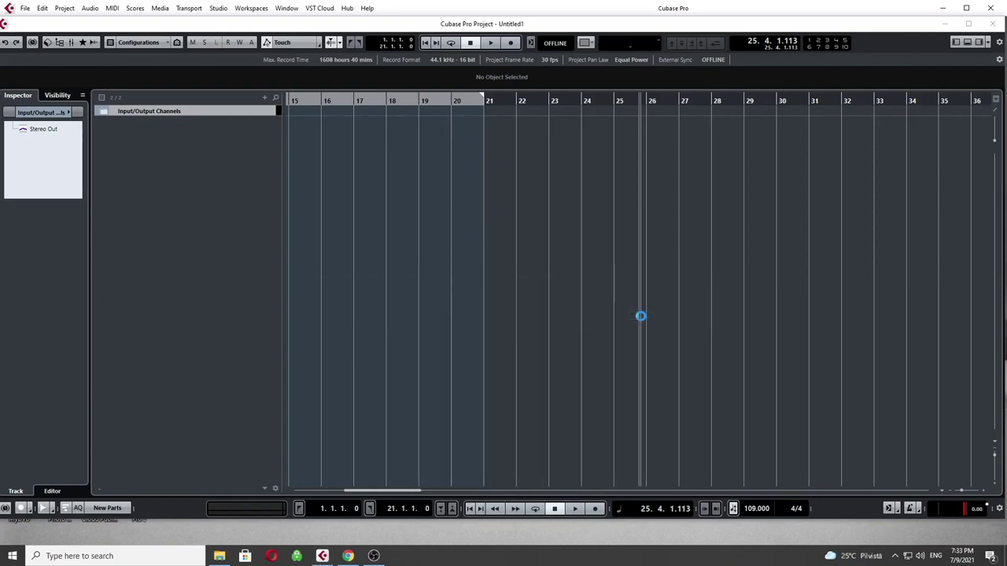
Step: Load the Session Kit - Full instrument from the Studio Drummer library into Kontakt
{"action": "scroll", "coordinate": [251, 309], "scroll_direction": "down", "scroll_amount": 1}
{"action": "scroll", "coordinate": [252, 305], "scroll_direction": "down", "scroll_amount": 5}
{"action": "scroll", "coordinate": [252, 304], "scroll_direction": "down", "scroll_amount": 3}
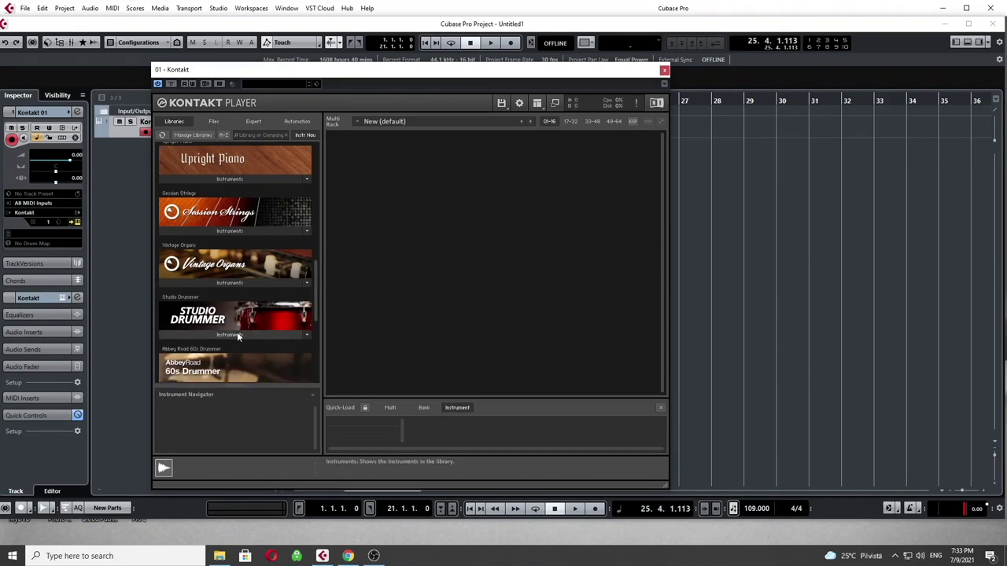
{"action": "left_click", "coordinate": [236, 335]}
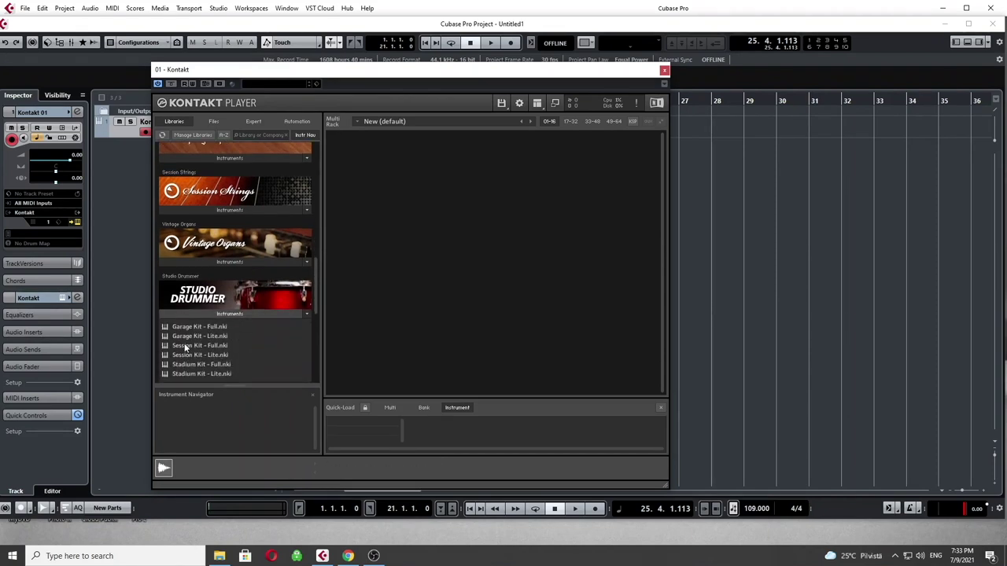
{"action": "double_click", "coordinate": [187, 347]}
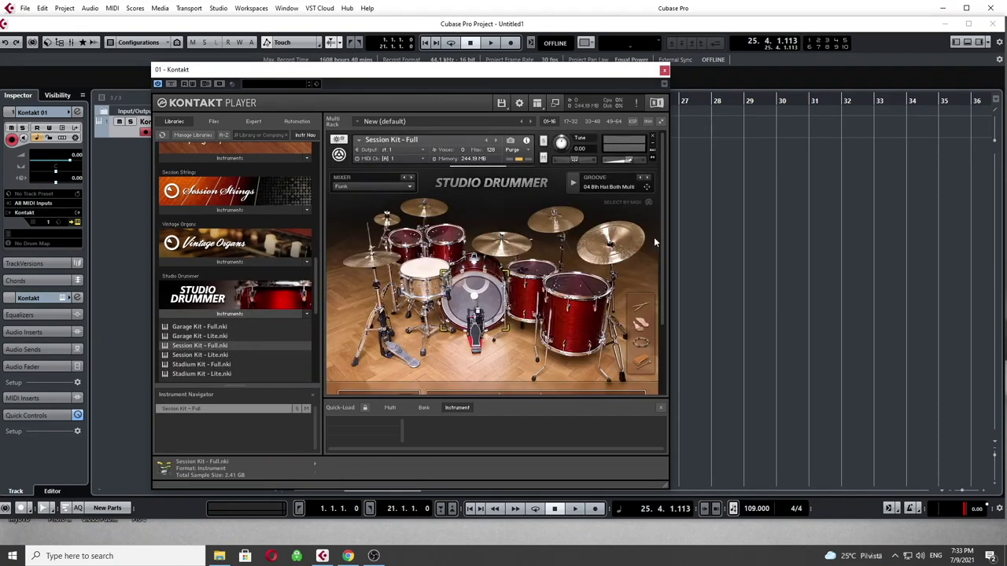
Step: Open Studio Drummer's groove browser and play 02 8th Hat Both Ghost from 02 Funk, 03 Groove 100BPM
{"action": "scroll", "coordinate": [458, 284], "scroll_direction": "down", "scroll_amount": 2}
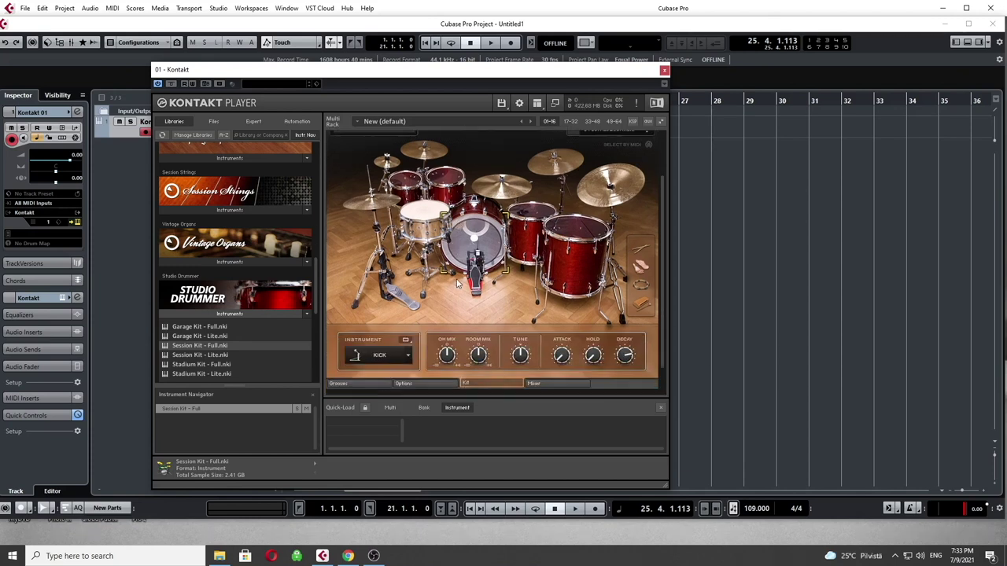
{"action": "left_click", "coordinate": [355, 385]}
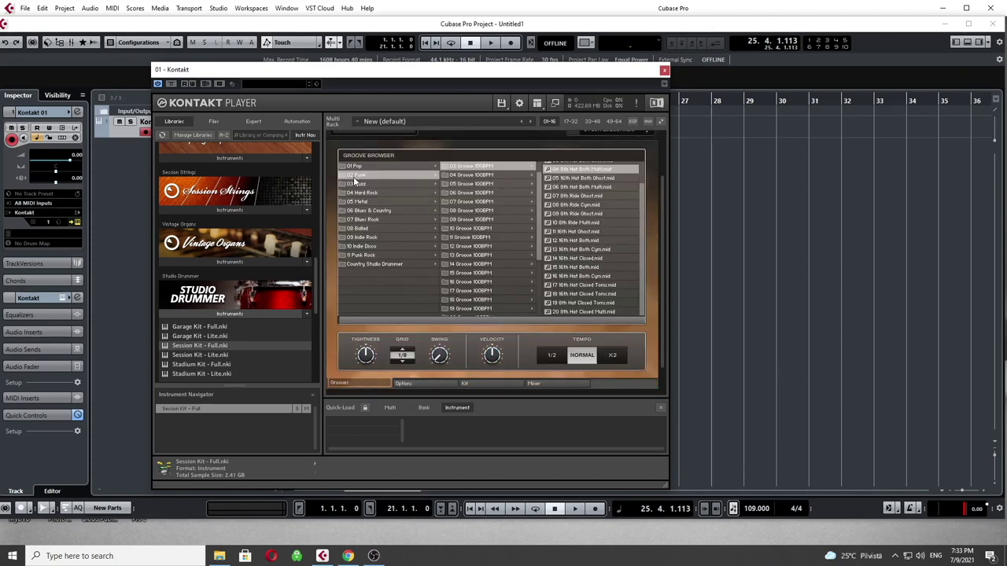
{"action": "left_click", "coordinate": [473, 167]}
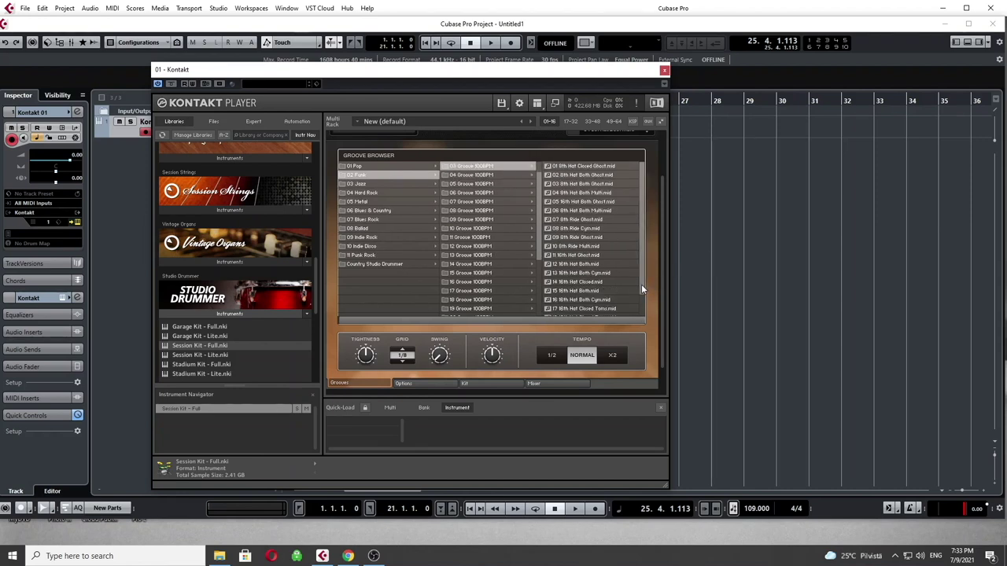
{"action": "scroll", "coordinate": [628, 252], "scroll_direction": "up", "scroll_amount": 1}
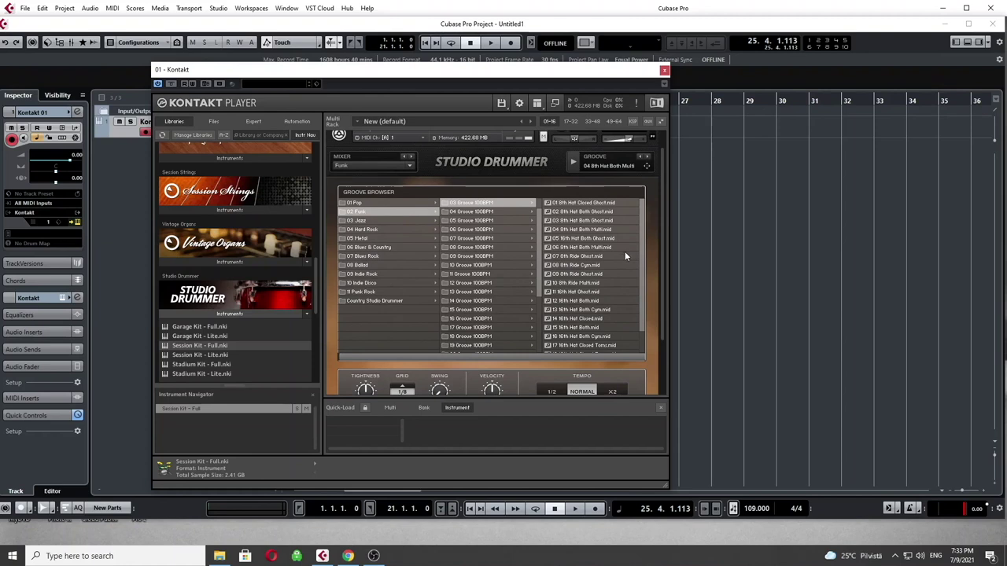
{"action": "left_click", "coordinate": [587, 212]}
{"action": "left_click", "coordinate": [575, 163]}
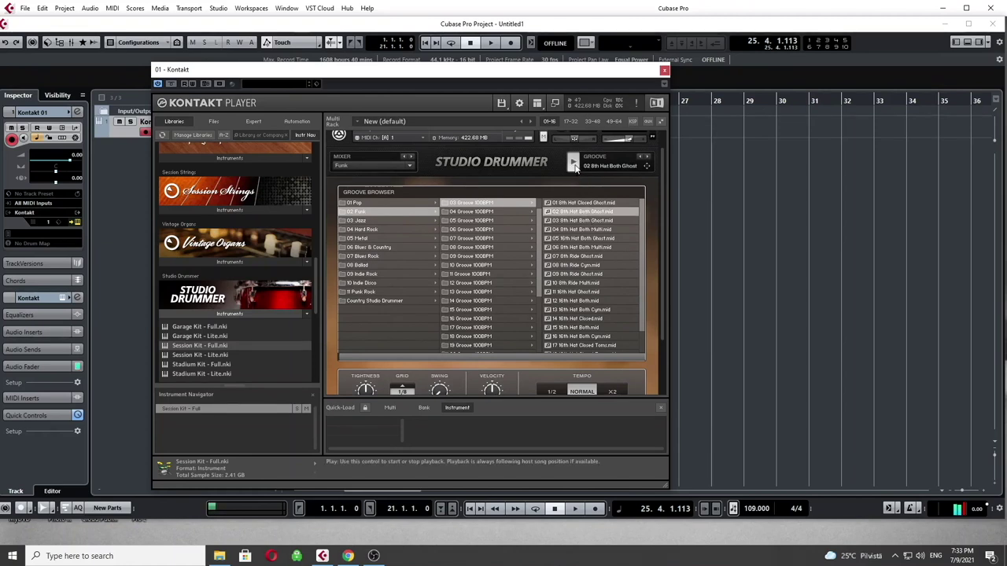
Step: Audition the 03 8th Hat Both Ghost, 01 8th Hat Closed Ghost and 04 8th Hat Both Multi grooves
{"action": "left_click", "coordinate": [577, 221]}
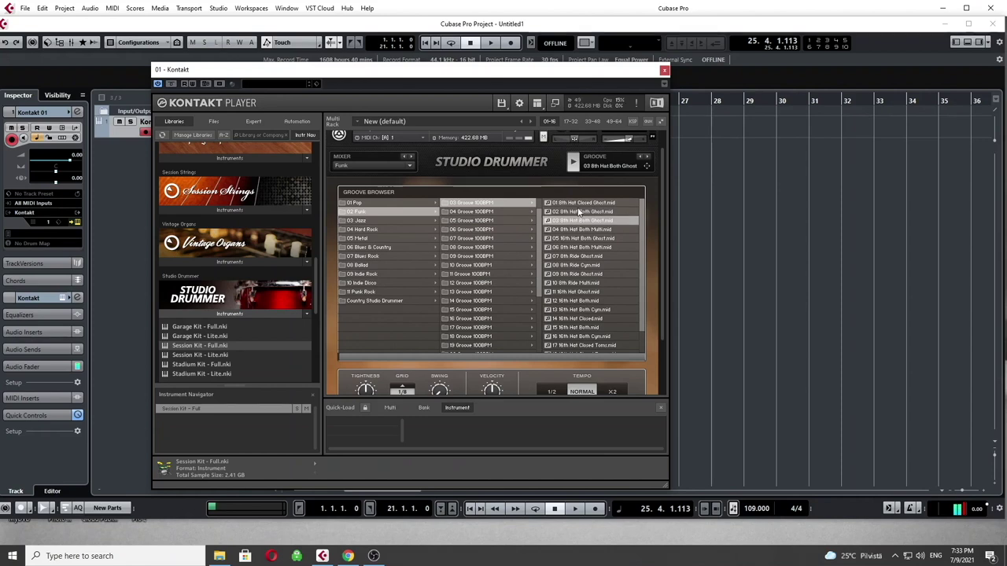
{"action": "left_click", "coordinate": [580, 203]}
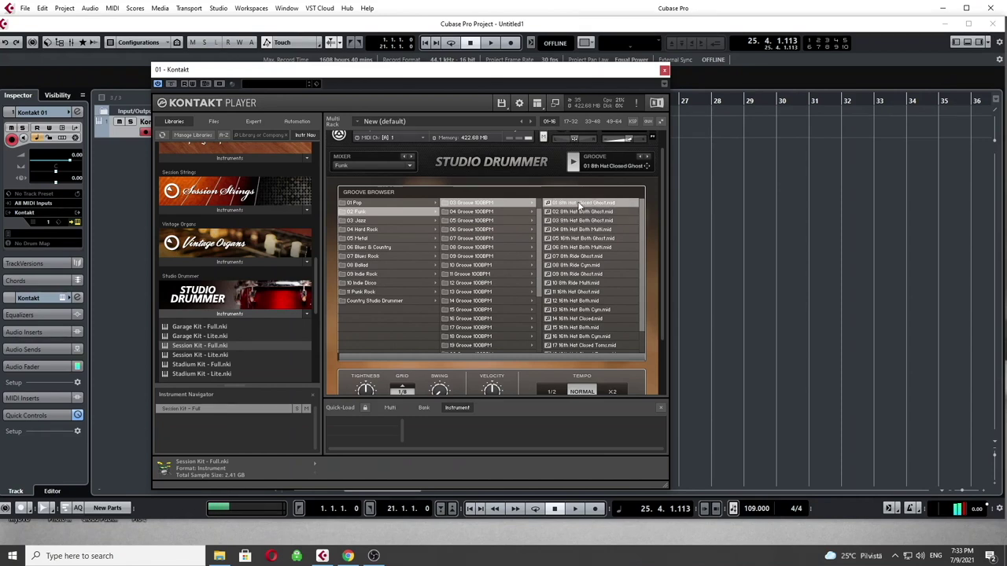
{"action": "left_click", "coordinate": [584, 230]}
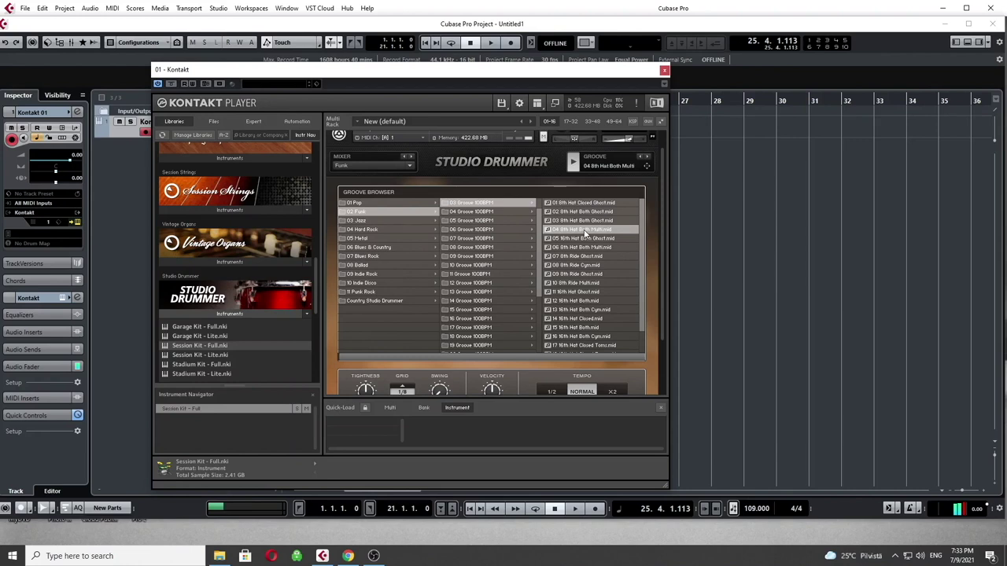
Step: Audition 03 16th Hat Closed from 04 Groove 100BPM, and select 03 8th Hat Closed from 05 Groove 100BPM
{"action": "left_click", "coordinate": [482, 214]}
{"action": "left_click", "coordinate": [563, 222]}
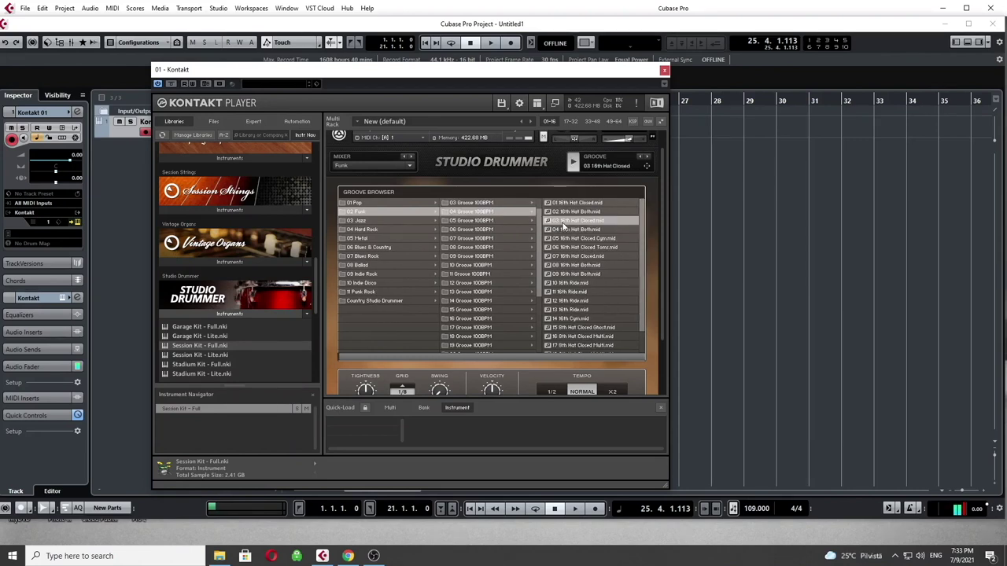
{"action": "left_click", "coordinate": [461, 221]}
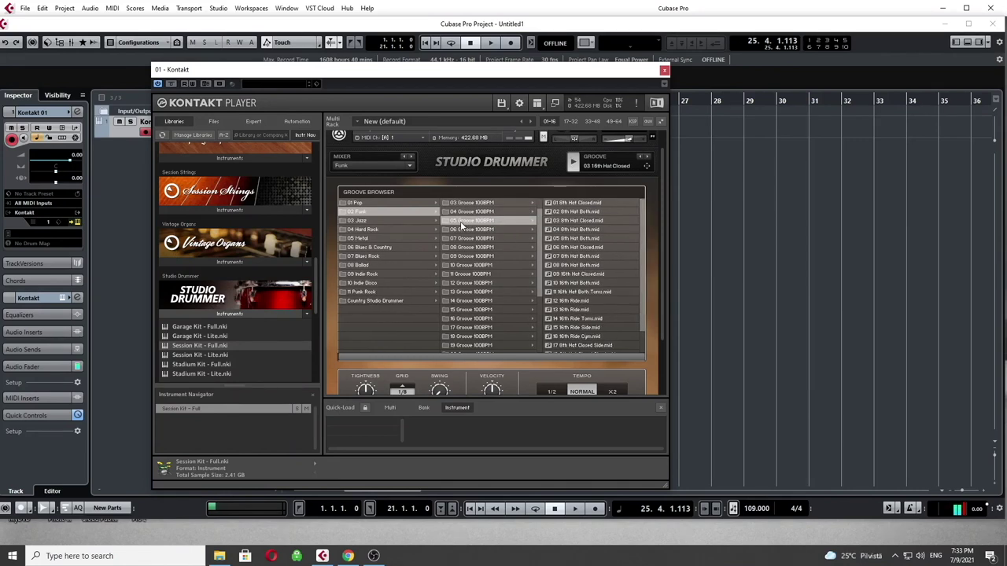
{"action": "left_click", "coordinate": [572, 222]}
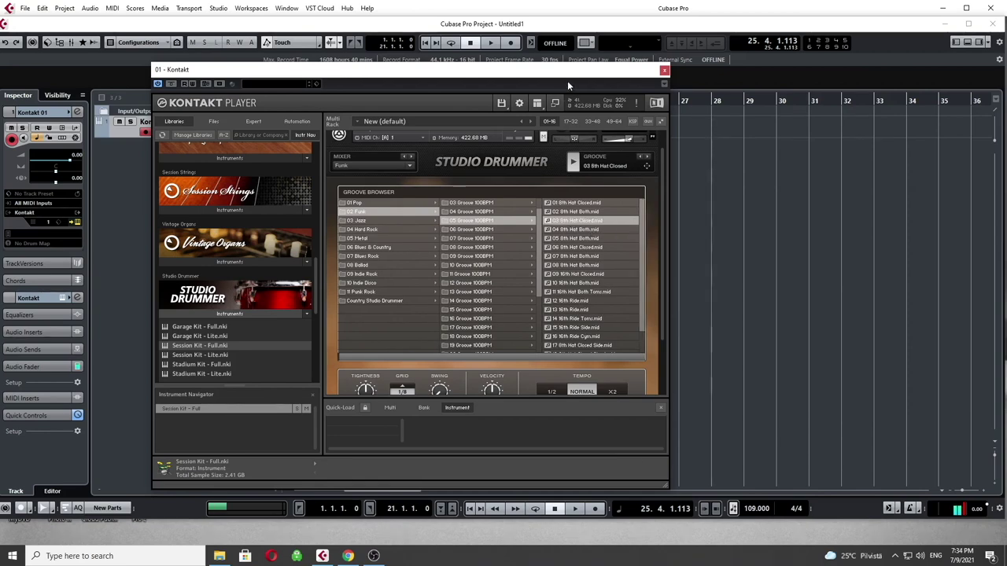
Step: Place the selected groove on the Kontakt 01 track at bar 1 and shift the part to bar 2
{"action": "left_click_drag", "start_coordinate": [568, 77], "coordinate": [807, 257]}
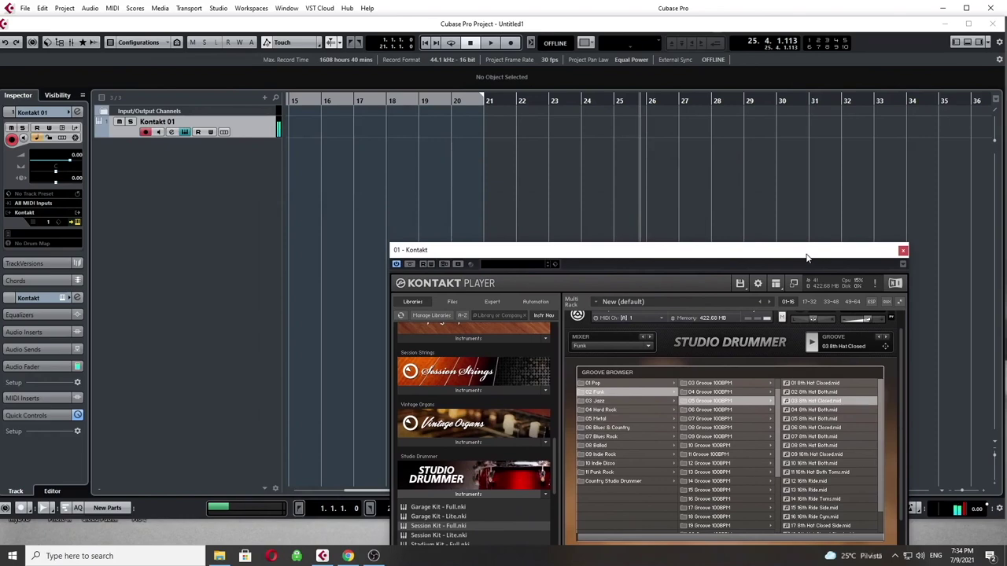
{"action": "left_click_drag", "start_coordinate": [606, 253], "coordinate": [481, 63]}
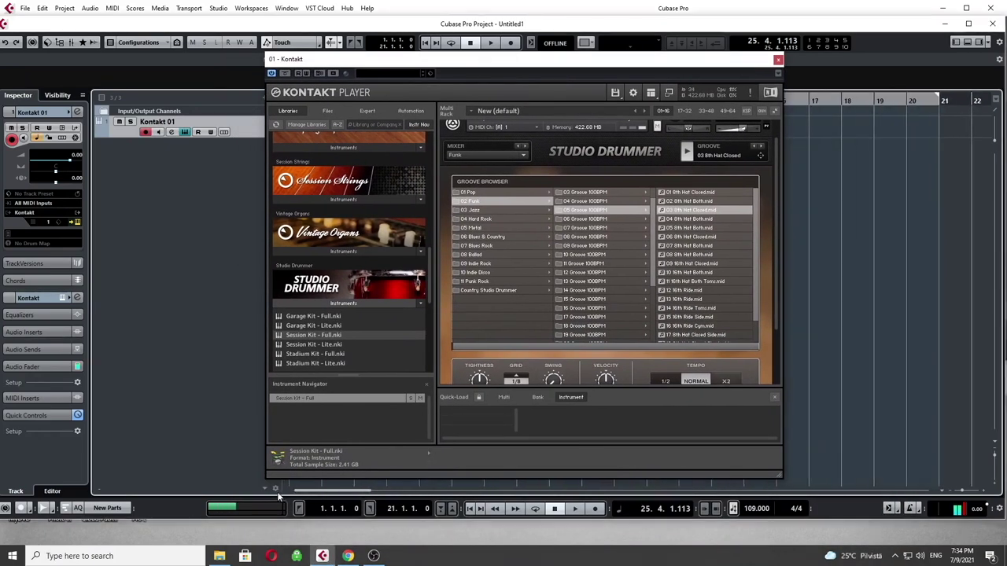
{"action": "left_click_drag", "start_coordinate": [480, 64], "coordinate": [683, 261]}
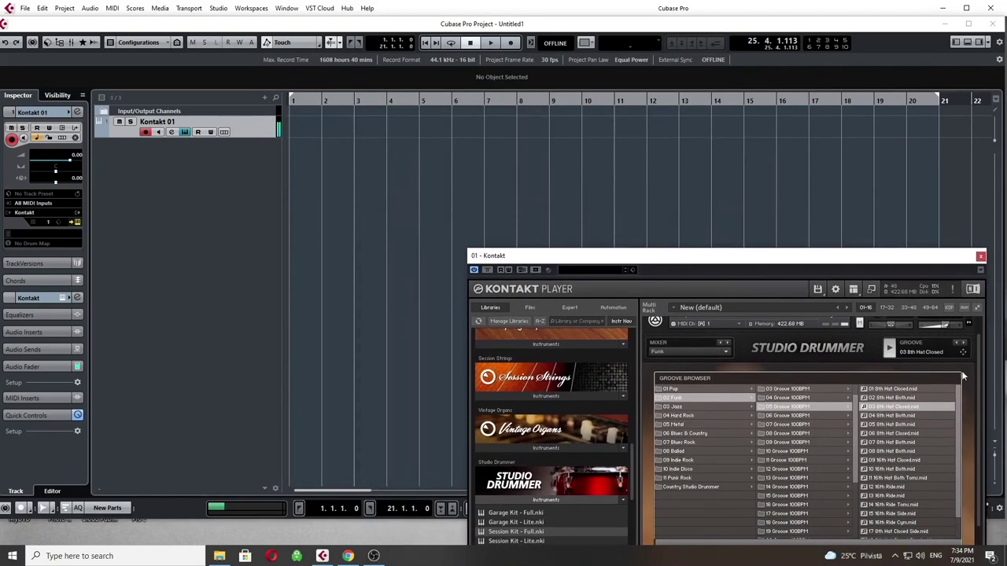
{"action": "left_click_drag", "start_coordinate": [963, 351], "coordinate": [292, 130]}
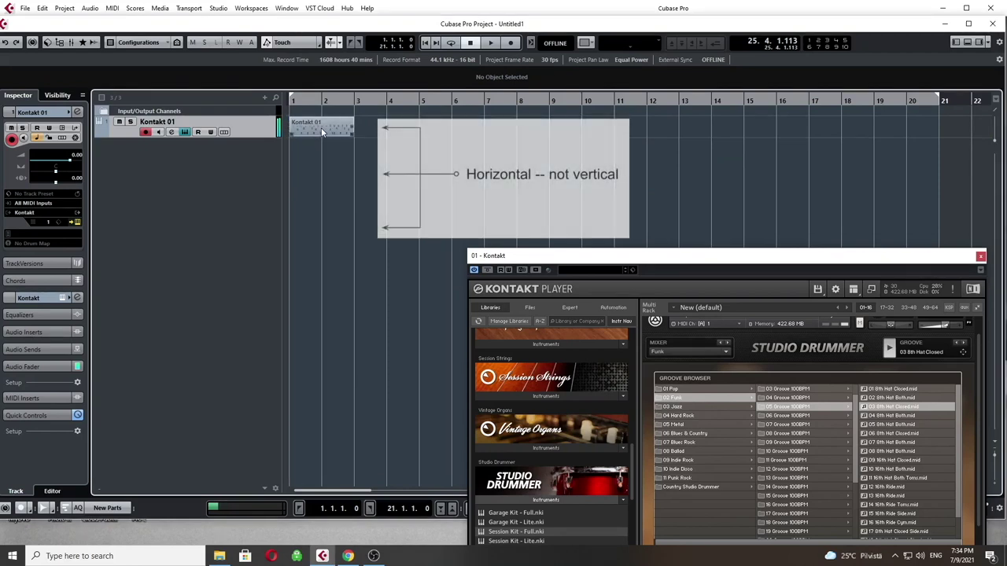
{"action": "left_click_drag", "start_coordinate": [328, 134], "coordinate": [360, 135]}
Step: Find the 21 Fill 100BPM folder among the funk grooves and audition its 01 Variation
{"action": "left_click", "coordinate": [890, 351]}
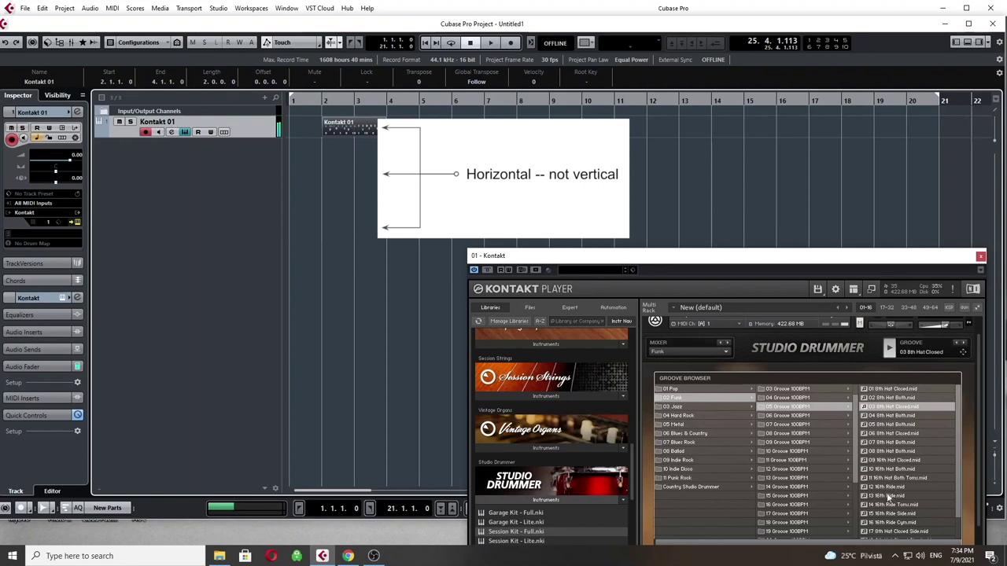
{"action": "scroll", "coordinate": [889, 491], "scroll_direction": "down", "scroll_amount": 2}
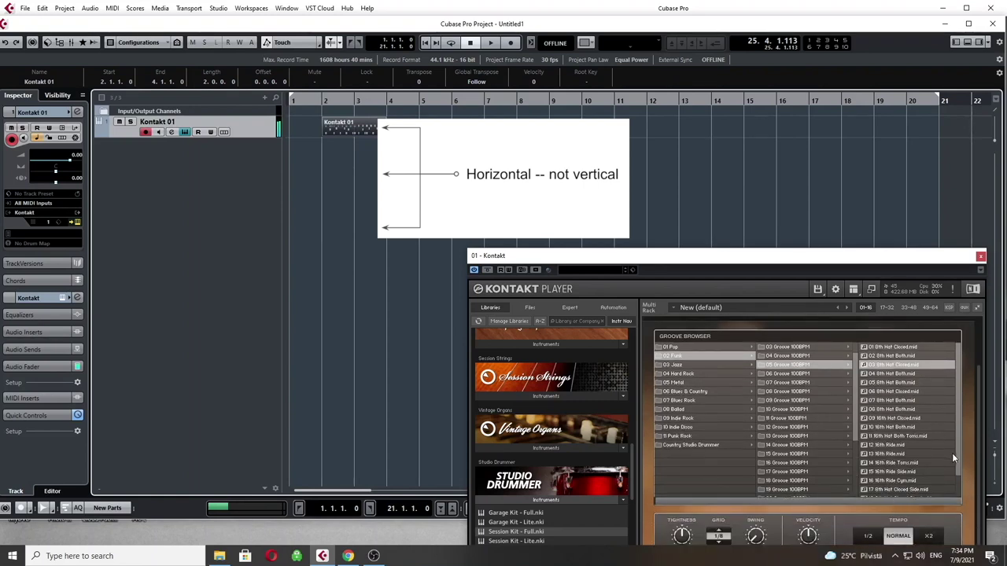
{"action": "scroll", "coordinate": [960, 468], "scroll_direction": "down", "scroll_amount": 1}
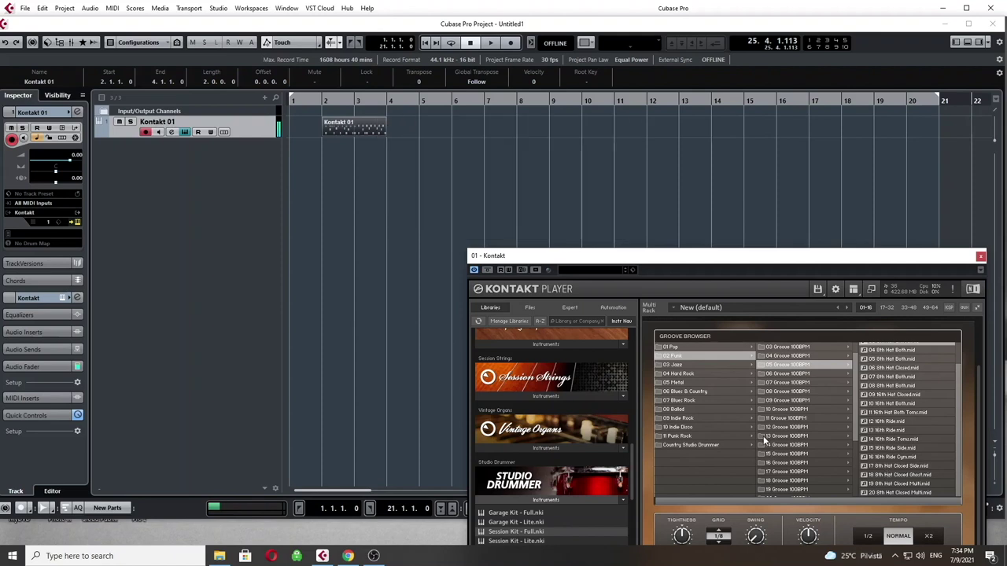
{"action": "scroll", "coordinate": [779, 447], "scroll_direction": "down", "scroll_amount": 1}
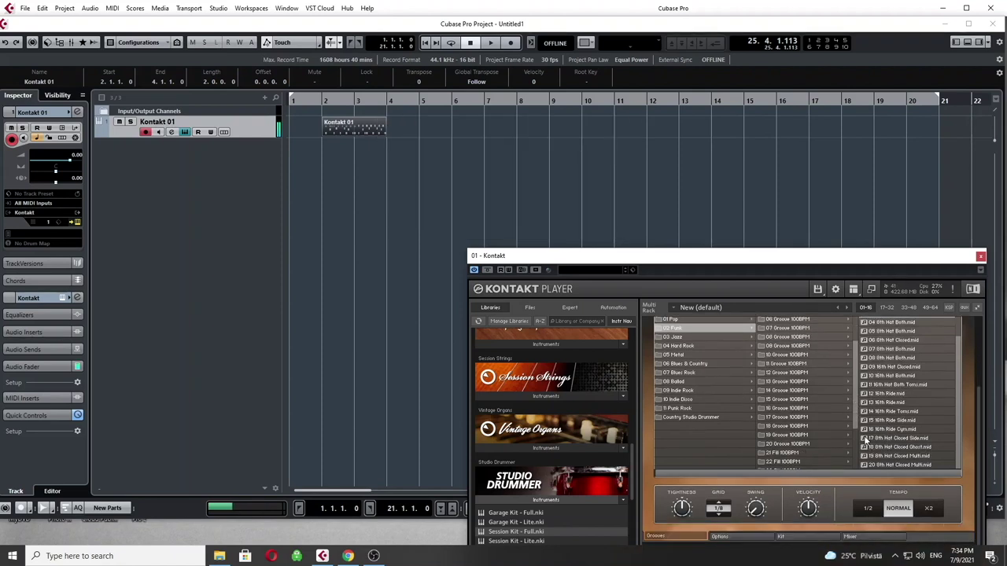
{"action": "scroll", "coordinate": [836, 452], "scroll_direction": "down", "scroll_amount": 4}
{"action": "left_click", "coordinate": [793, 387]}
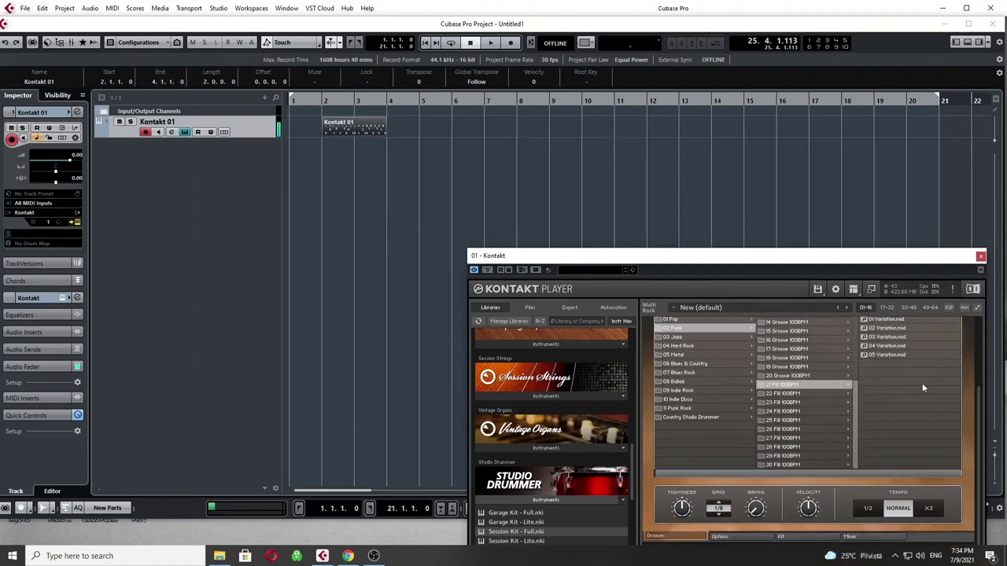
{"action": "left_click", "coordinate": [899, 323]}
Step: Compare the 02 and 03 variations of the 21 Fill 100BPM folder and select 02 Variation
{"action": "scroll", "coordinate": [980, 394], "scroll_direction": "up", "scroll_amount": 2}
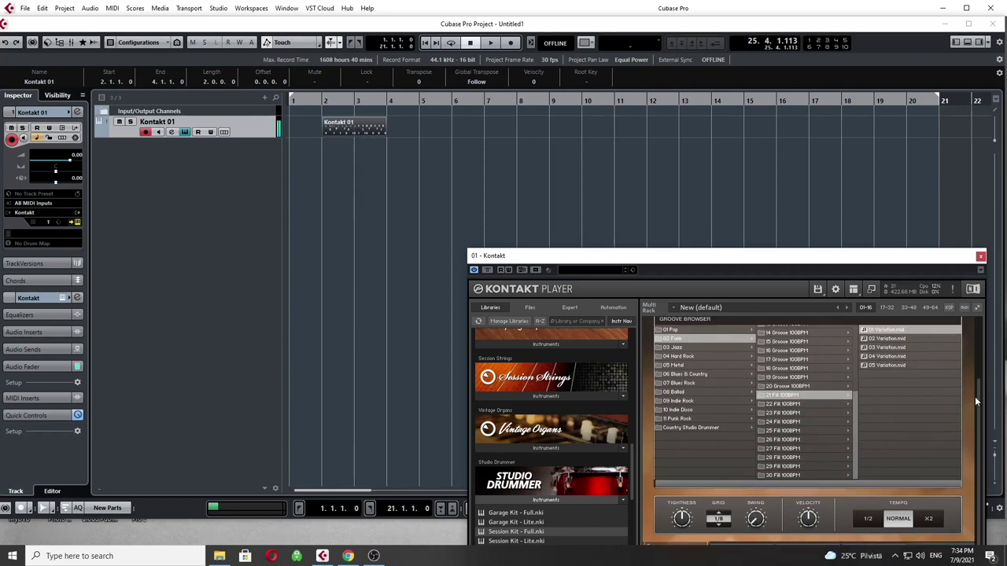
{"action": "scroll", "coordinate": [975, 402], "scroll_direction": "up", "scroll_amount": 1}
{"action": "left_click", "coordinate": [883, 365]}
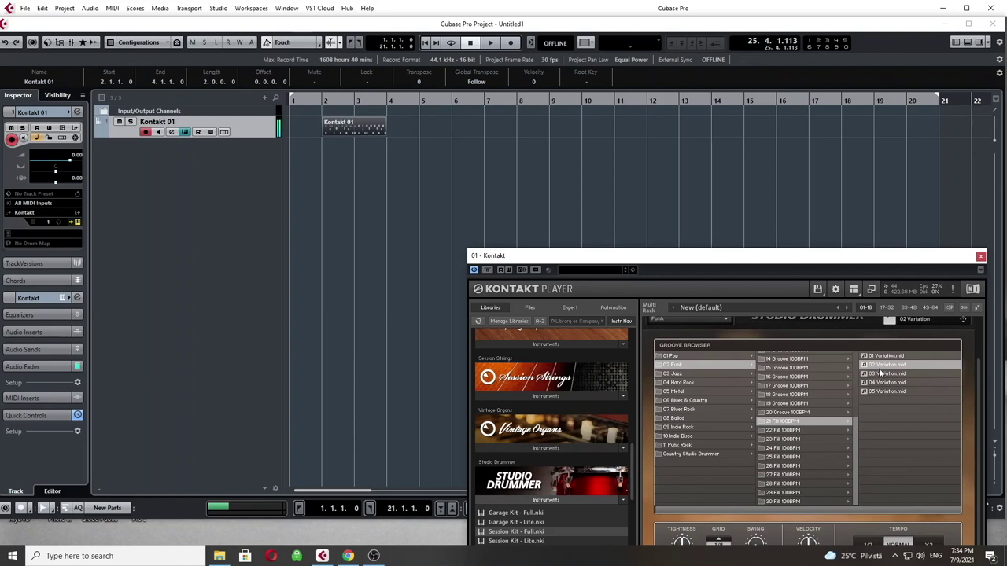
{"action": "left_click", "coordinate": [887, 374]}
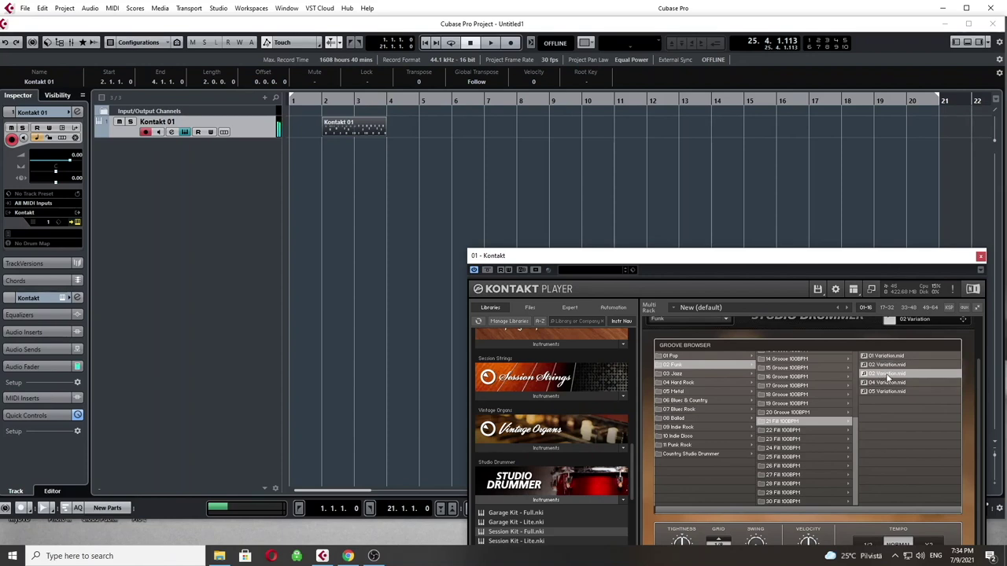
{"action": "left_click", "coordinate": [879, 366]}
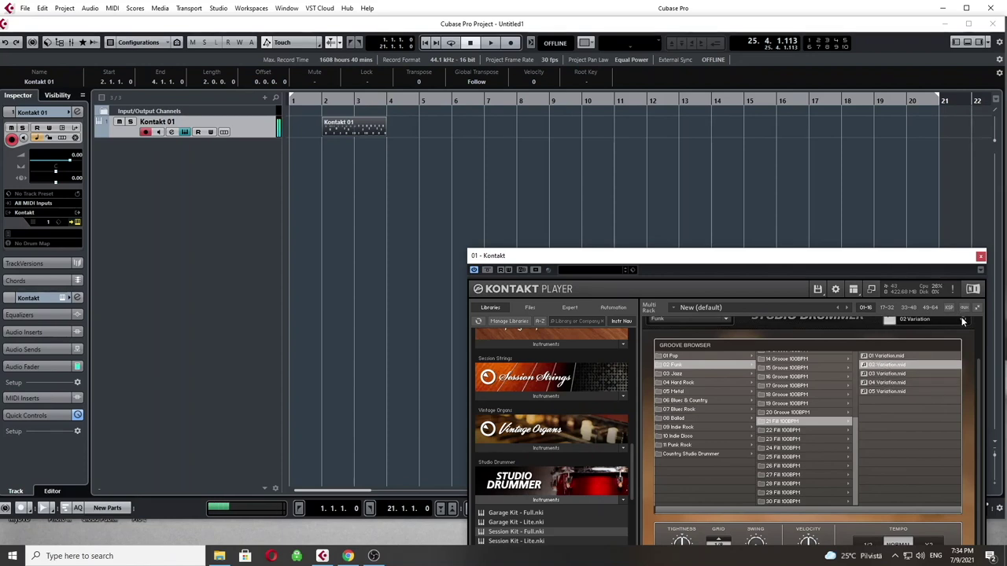
Step: Place the selected fill on the Kontakt 01 track at bar 6 and move it to bar 1, before the groove
{"action": "mouse_move", "coordinate": [965, 322]}
{"action": "left_mouse_down"}
{"action": "mouse_move", "coordinate": [438, 117]}
{"action": "mouse_move", "coordinate": [452, 134]}
{"action": "left_mouse_up"}
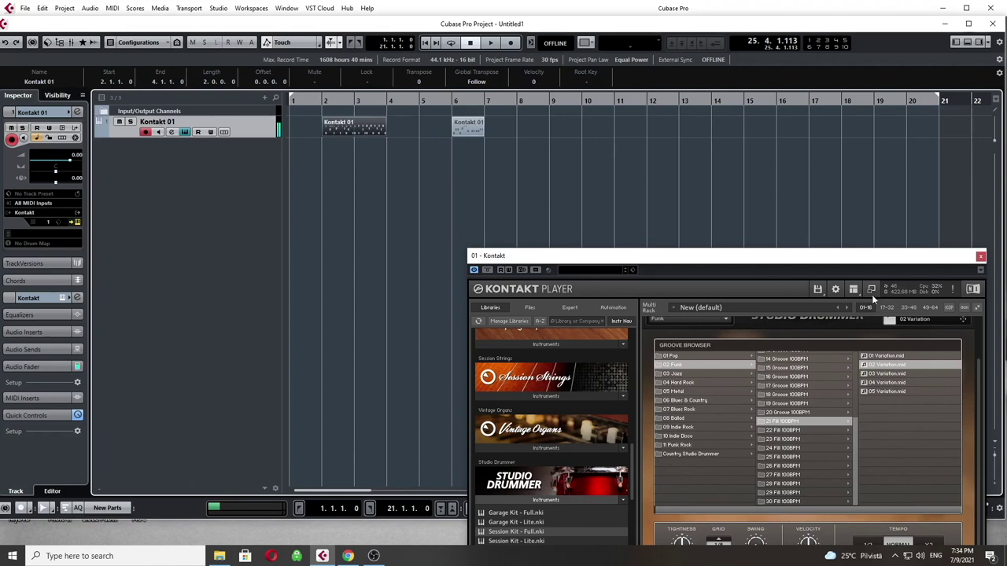
{"action": "scroll", "coordinate": [890, 407], "scroll_direction": "up", "scroll_amount": 2}
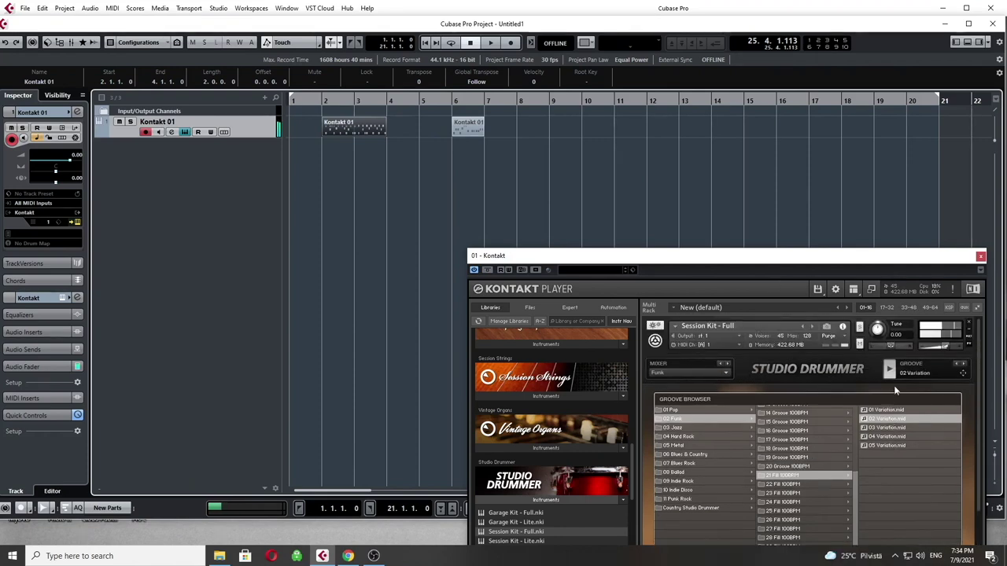
{"action": "right_click", "coordinate": [503, 180]}
{"action": "left_click", "coordinate": [470, 122]}
{"action": "left_click_drag", "start_coordinate": [468, 127], "coordinate": [288, 130]}
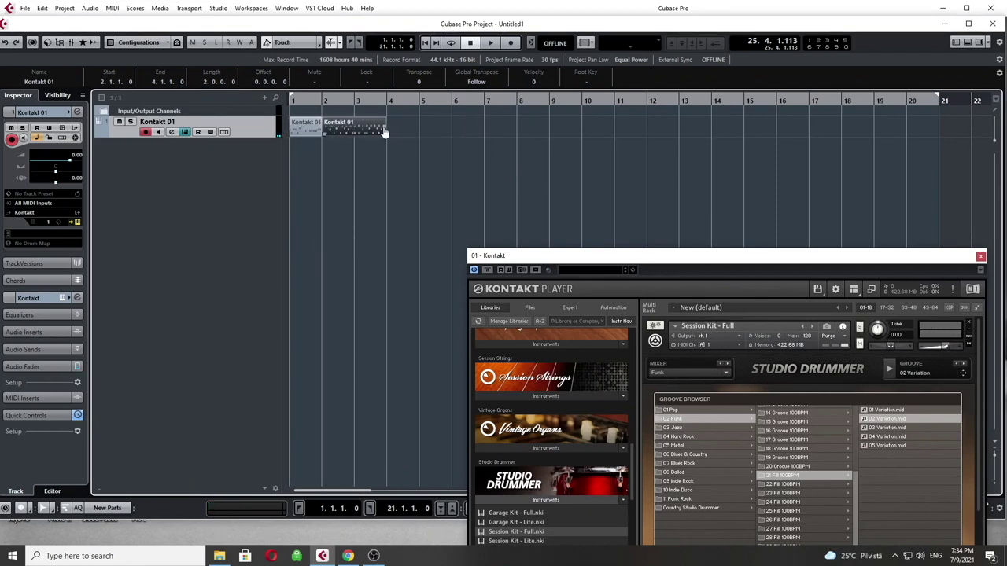
Step: Repeat the two-bar groove part along the Kontakt 01 track to about bar 78 and play back the arrangement
{"action": "left_click_drag", "start_coordinate": [384, 132], "coordinate": [923, 121]}
{"action": "key", "text": "space"}
{"action": "left_click_drag", "start_coordinate": [753, 263], "coordinate": [696, 277]}
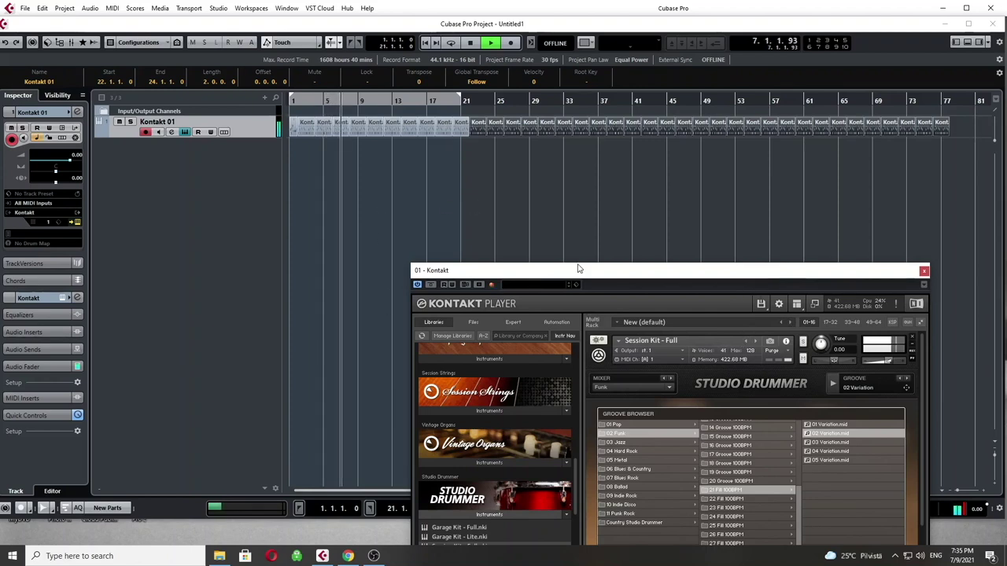
{"action": "left_click_drag", "start_coordinate": [579, 267], "coordinate": [689, 325]}
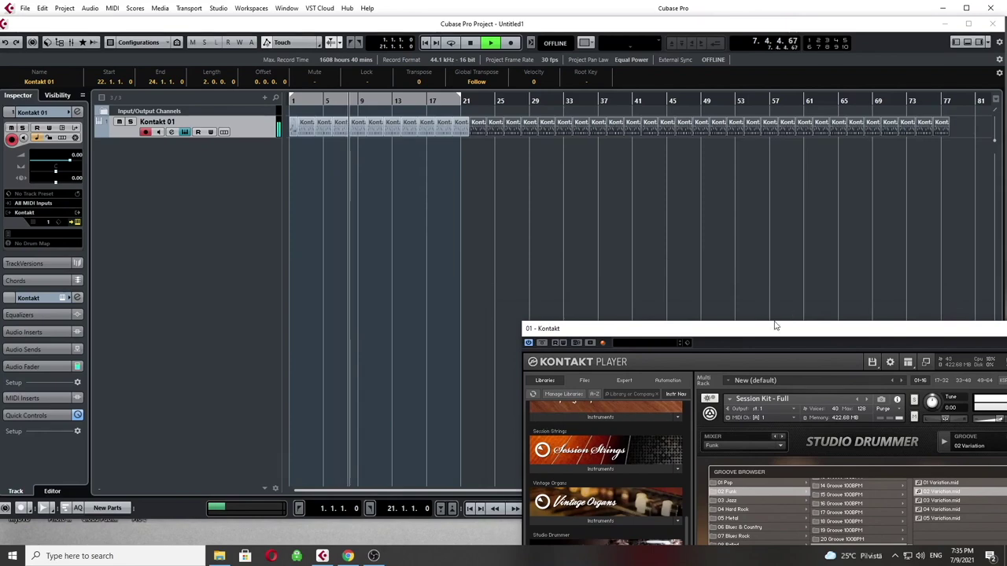
{"action": "left_click_drag", "start_coordinate": [756, 326], "coordinate": [722, 304]}
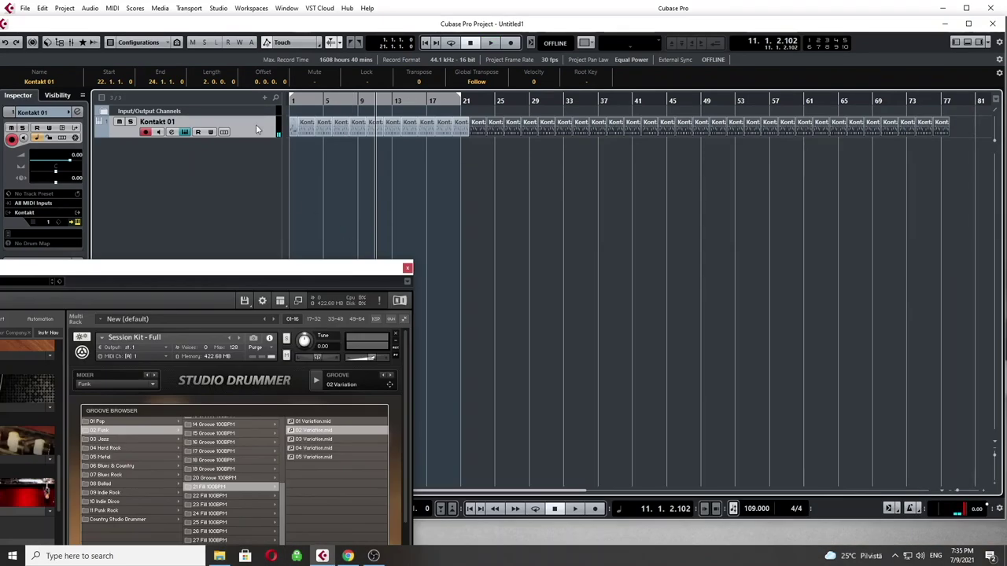
Step: Add an instrument track with the Electric200 Stereo electric piano below the Kontakt 01 drum track
{"action": "right_click", "coordinate": [257, 128]}
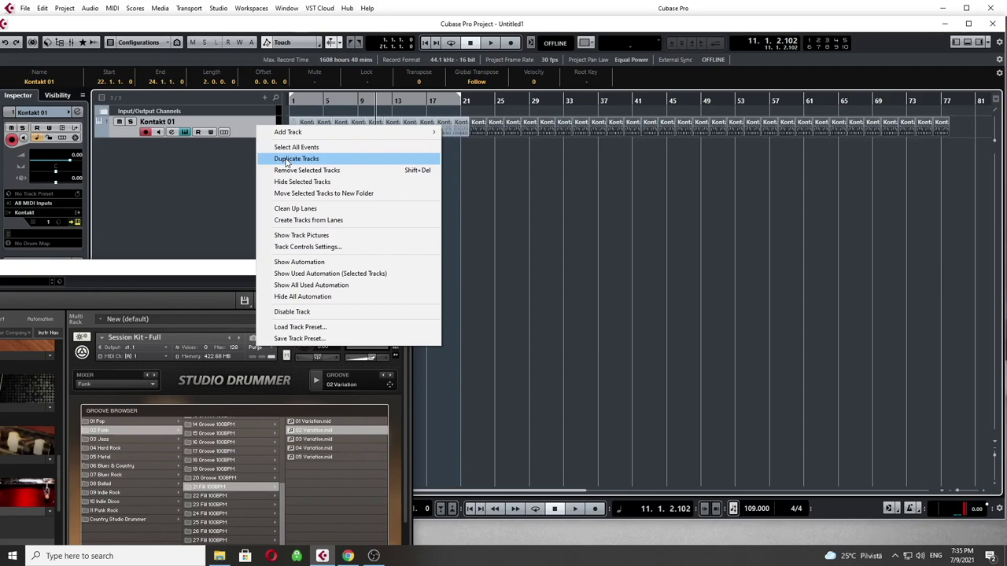
{"action": "mouse_move", "coordinate": [296, 132]}
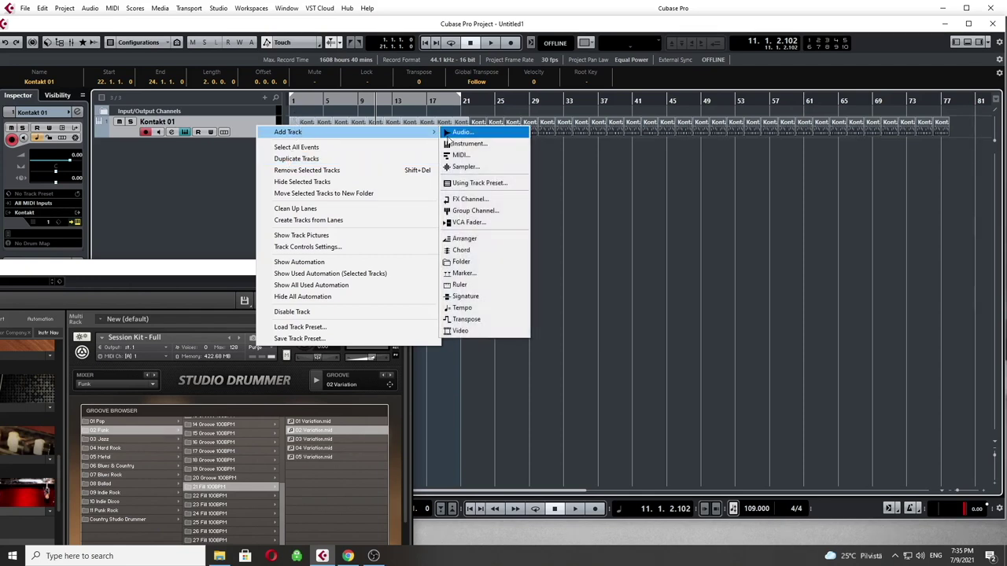
{"action": "left_click", "coordinate": [466, 144]}
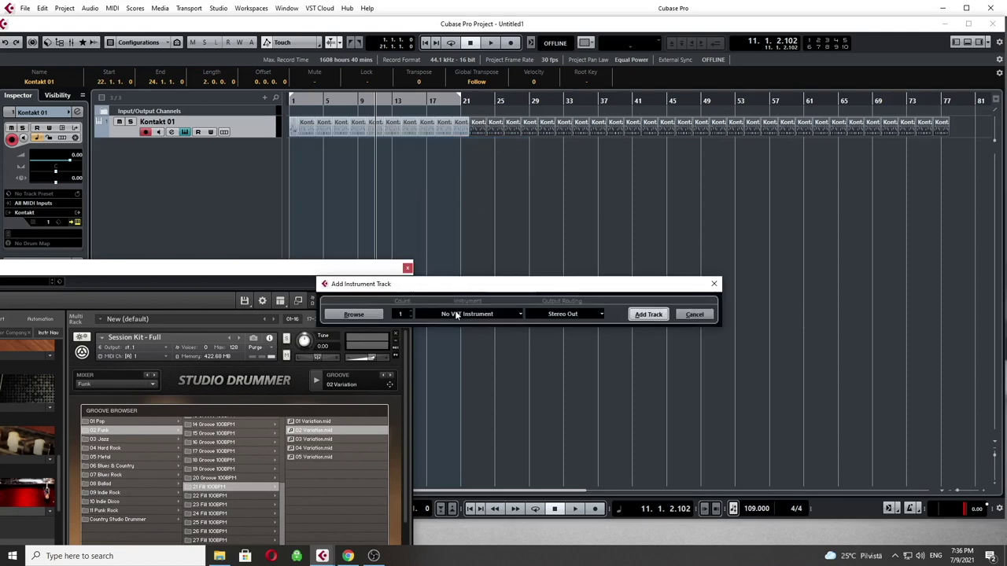
{"action": "left_click", "coordinate": [457, 314]}
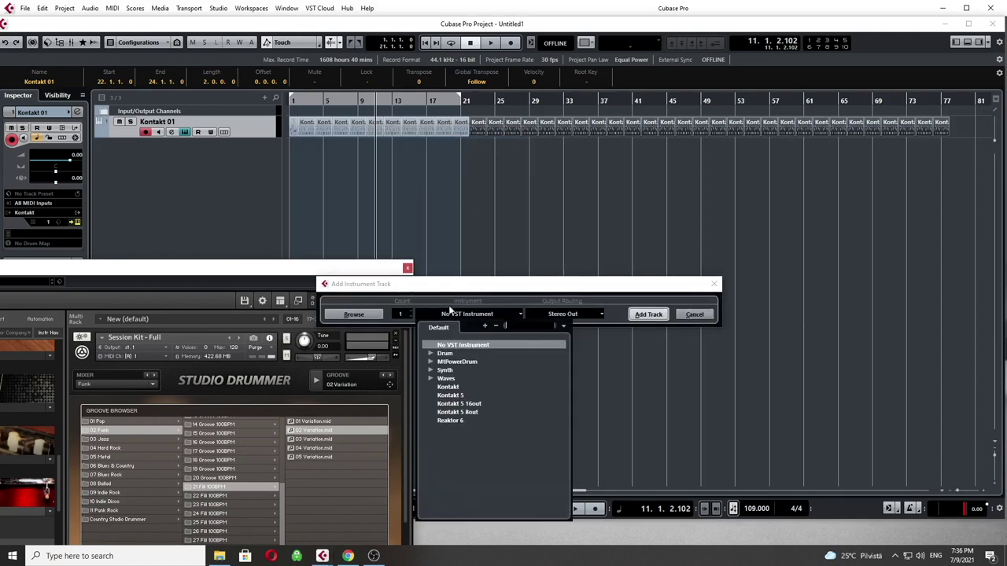
{"action": "left_click", "coordinate": [431, 372]}
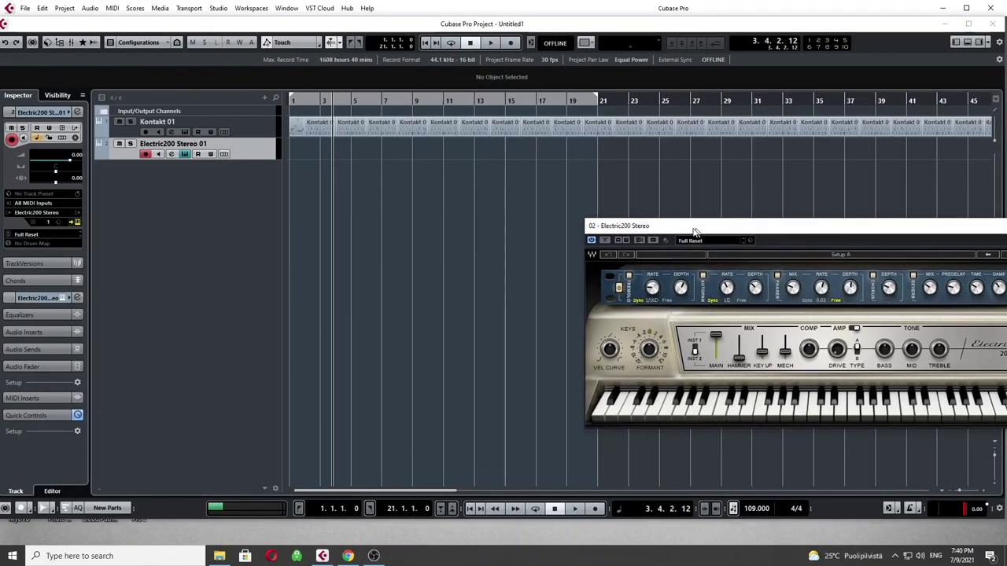
Step: Record an electric piano part on the Electric200 Stereo 01 track from bar 1 to about bar 19
{"action": "left_click", "coordinate": [470, 512]}
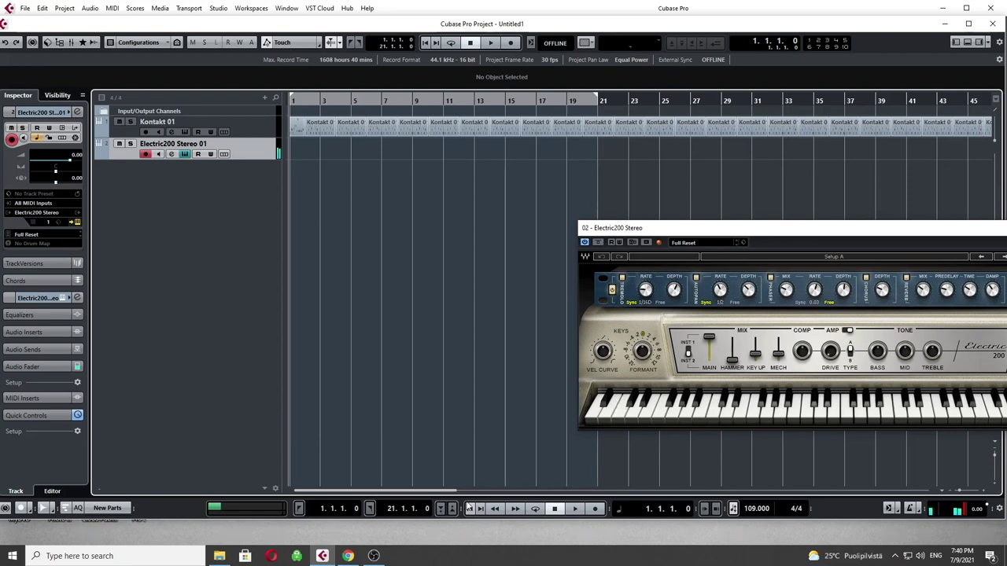
{"action": "left_click", "coordinate": [596, 509]}
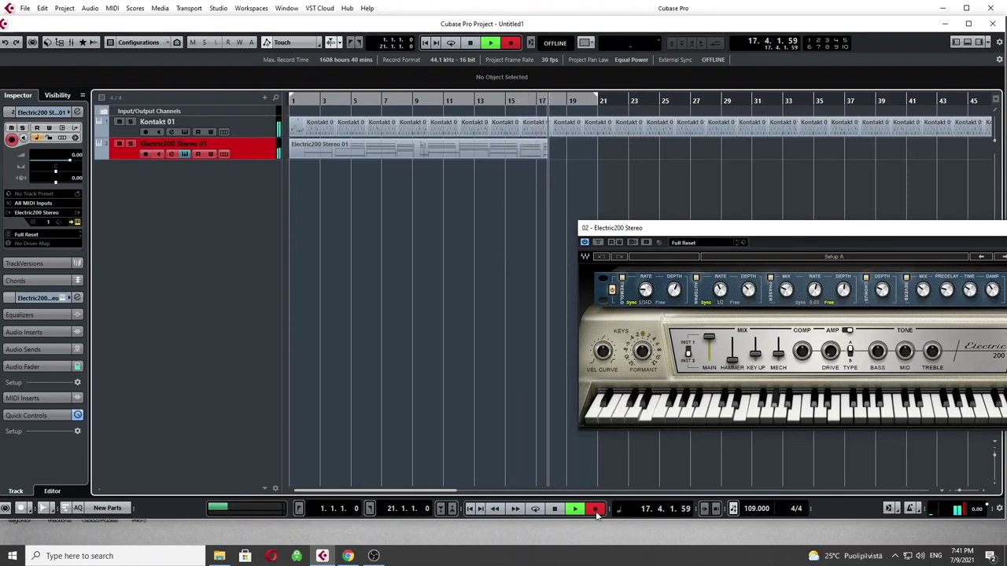
{"action": "left_click", "coordinate": [553, 509]}
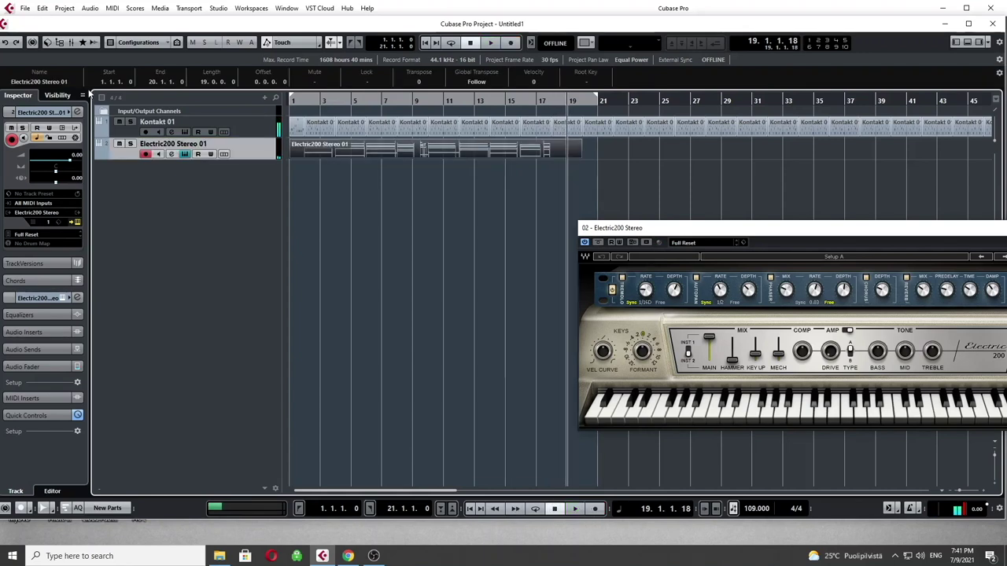
Step: Add an instrument track with Kontakt below the Electric200 Stereo 01 track
{"action": "right_click", "coordinate": [254, 151]}
{"action": "mouse_move", "coordinate": [268, 163]}
{"action": "left_click", "coordinate": [466, 169]}
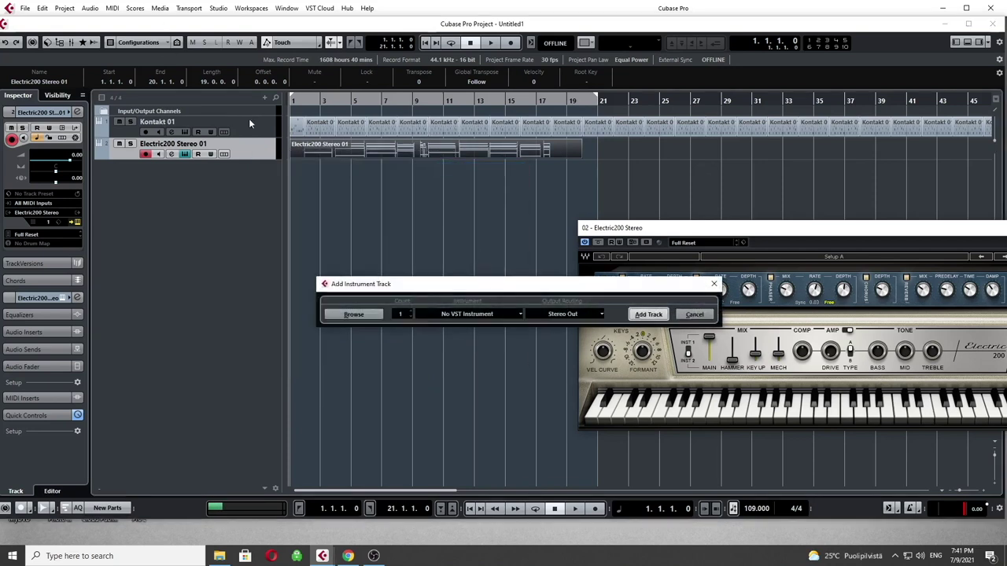
{"action": "left_click", "coordinate": [475, 315]}
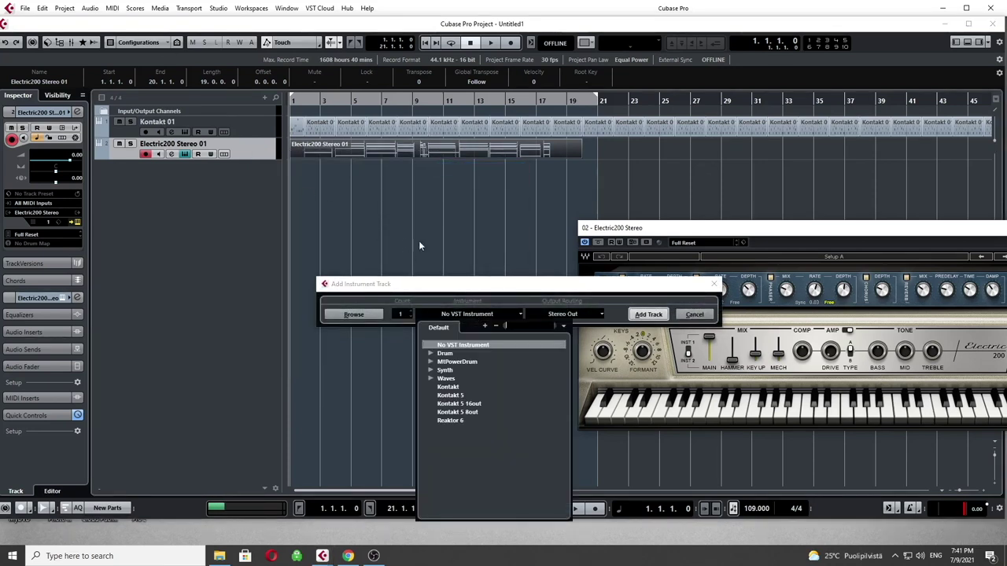
{"action": "left_click", "coordinate": [454, 387]}
{"action": "left_click", "coordinate": [649, 315]}
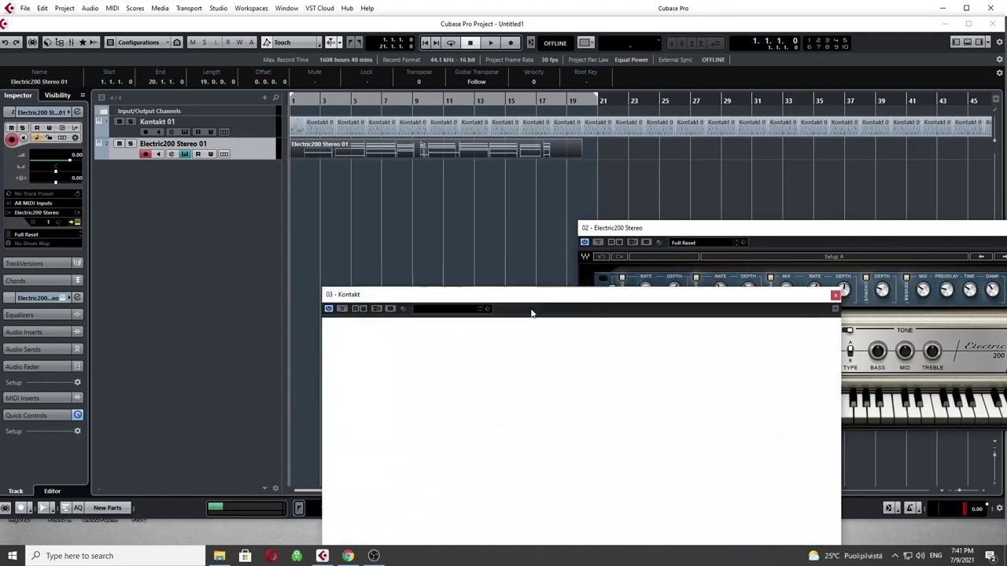
Step: Load the Scarbee Jay-Bass - Both instrument into the new Kontakt instance
{"action": "scroll", "coordinate": [402, 453], "scroll_direction": "down", "scroll_amount": 1}
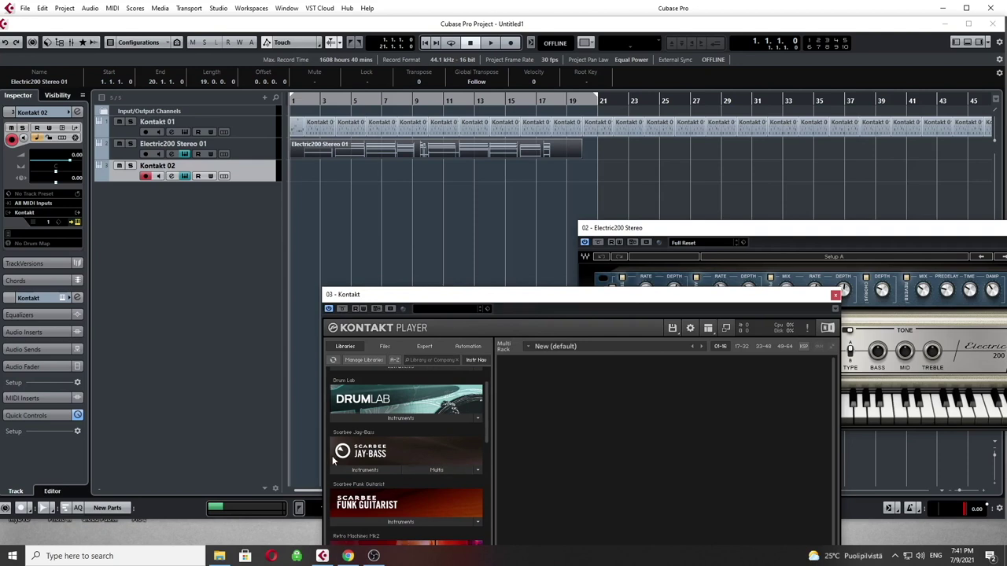
{"action": "left_click", "coordinate": [372, 468]}
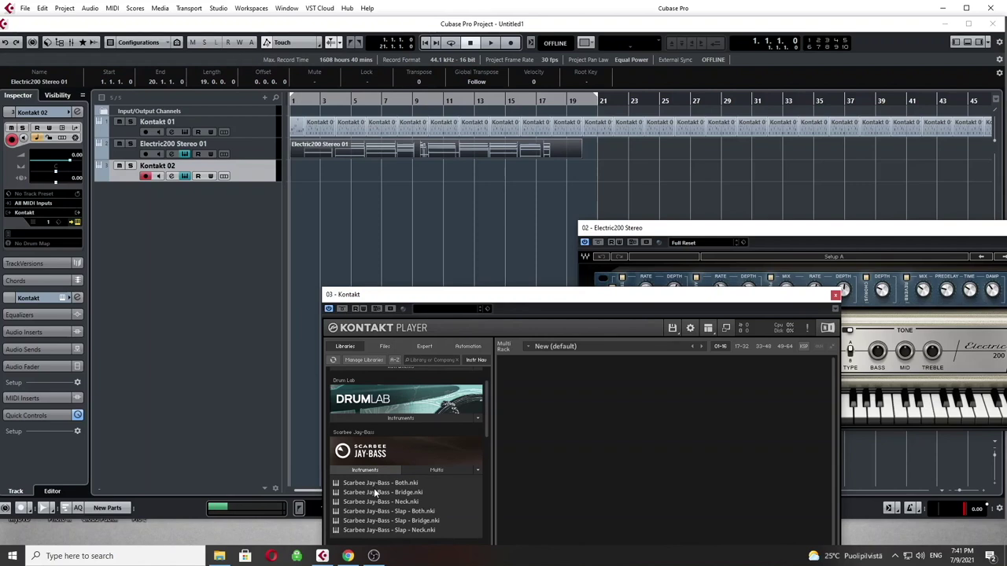
{"action": "double_click", "coordinate": [375, 485]}
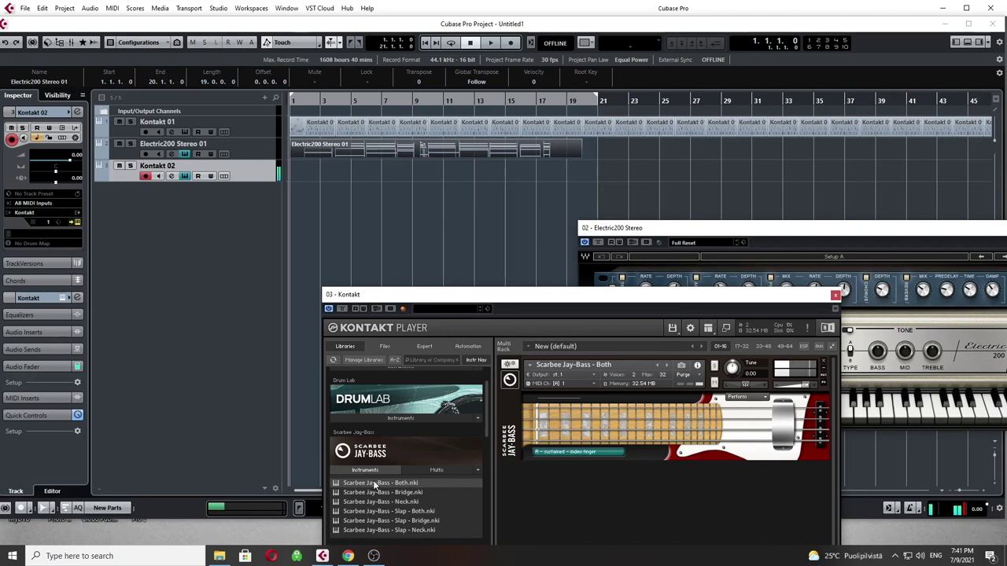
{"action": "left_click_drag", "start_coordinate": [424, 294], "coordinate": [655, 287]}
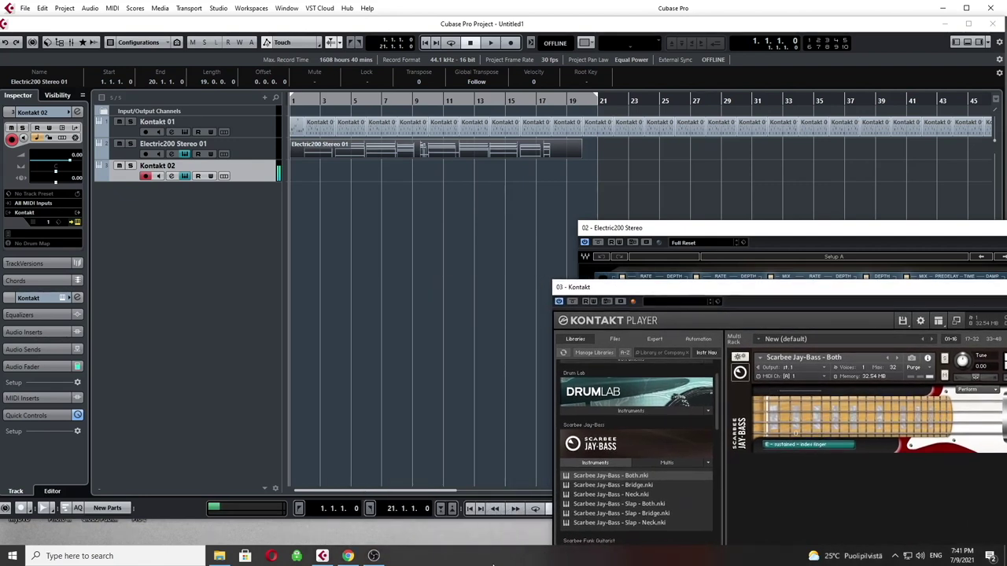
{"action": "left_click_drag", "start_coordinate": [664, 288], "coordinate": [442, 300]}
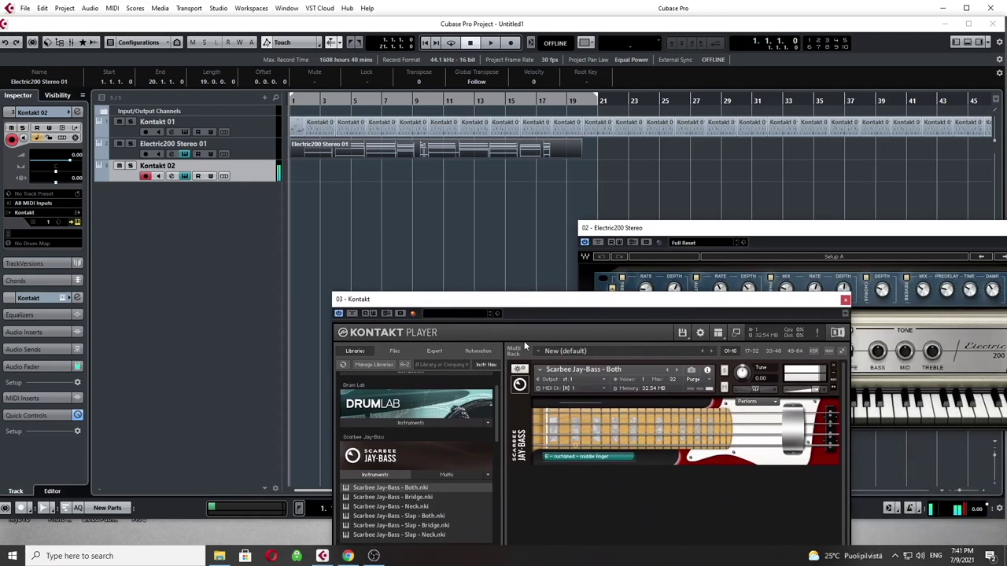
Step: Set the Jay-Bass player profile type to Soul & Funk
{"action": "left_click", "coordinate": [766, 403]}
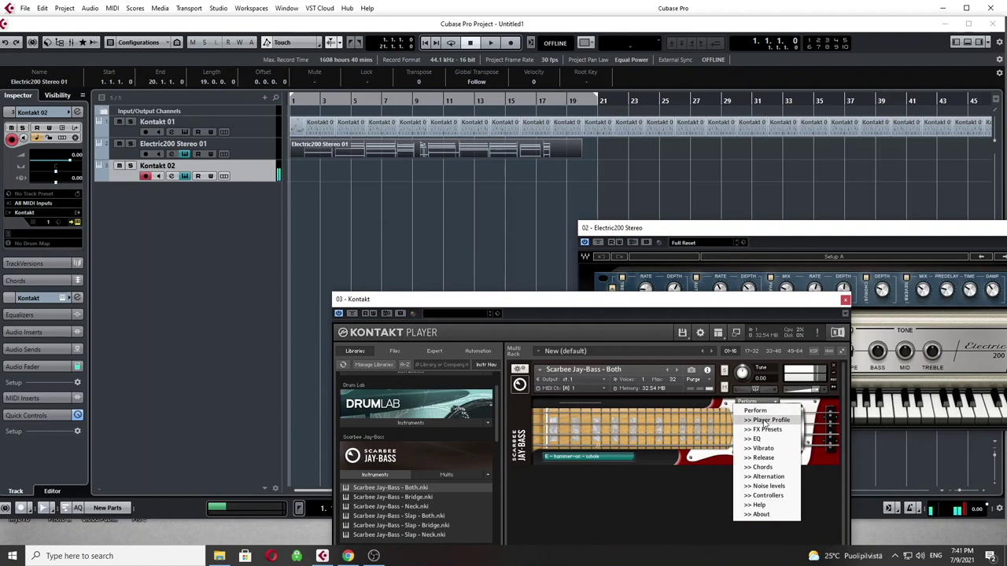
{"action": "left_click", "coordinate": [765, 421]}
{"action": "left_click", "coordinate": [768, 446]}
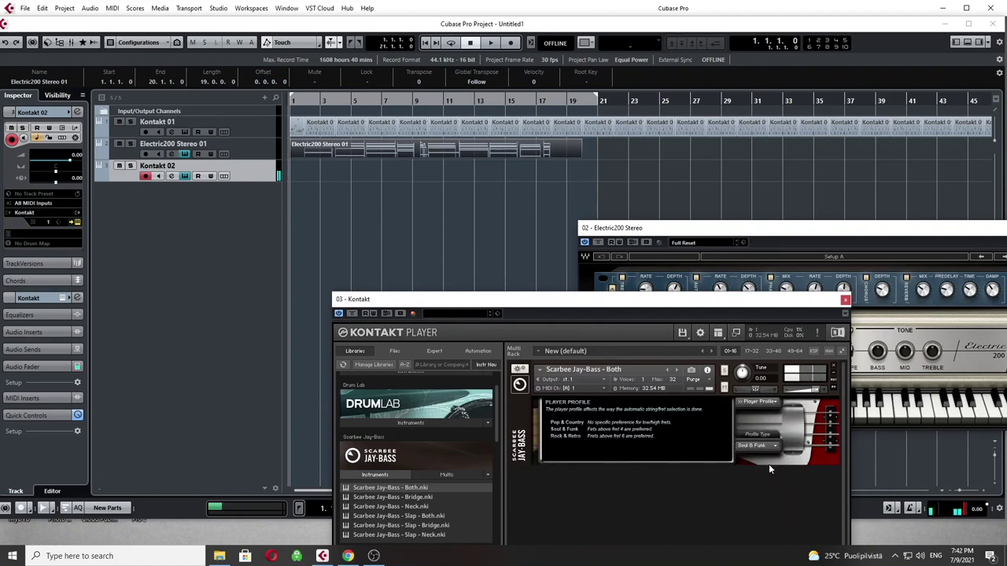
Step: Record a bass part on the Kontakt 02 track from bar 1 to about bar 19
{"action": "left_click_drag", "start_coordinate": [551, 299], "coordinate": [899, 258]}
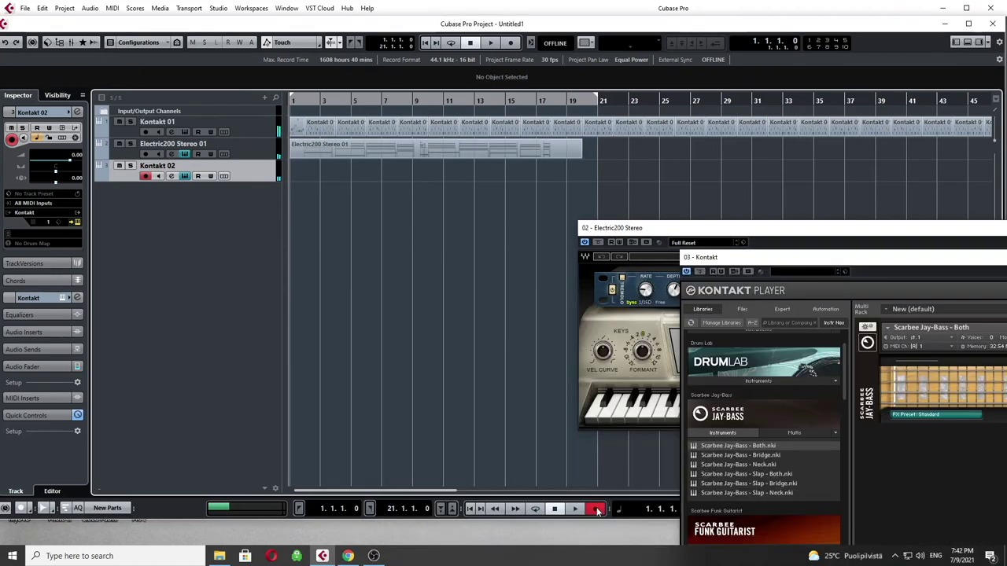
{"action": "left_click", "coordinate": [596, 509]}
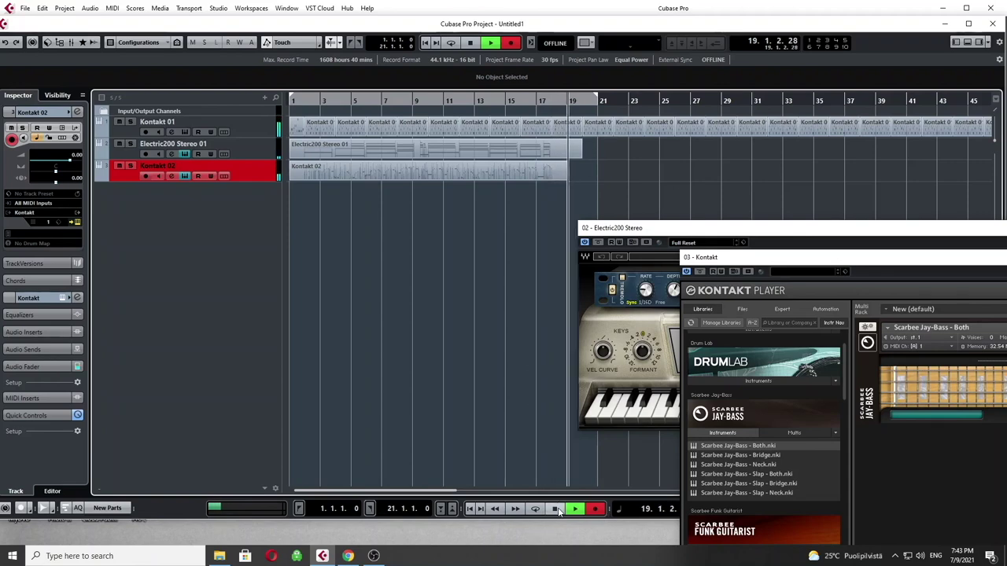
{"action": "key", "text": "space"}
Step: Set the quantize grid to 1/16 for the recorded bass part on Kontakt 02
{"action": "left_click", "coordinate": [42, 8]}
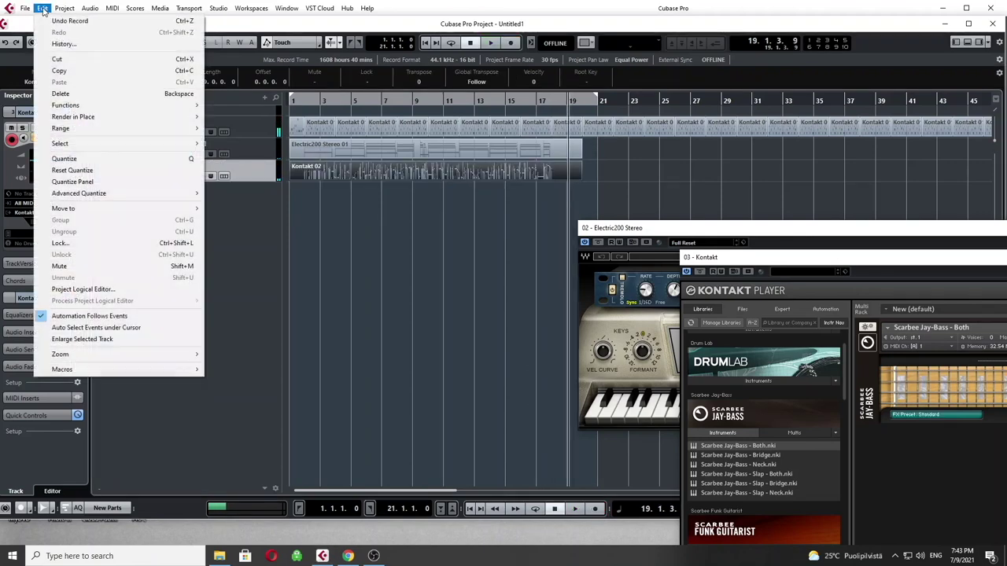
{"action": "left_click", "coordinate": [132, 182]}
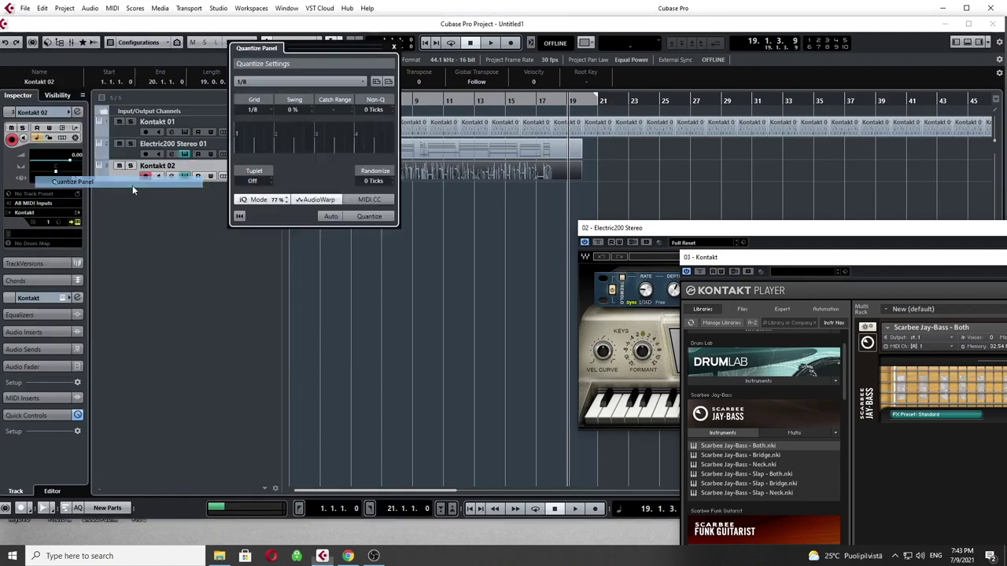
{"action": "left_click", "coordinate": [252, 109]}
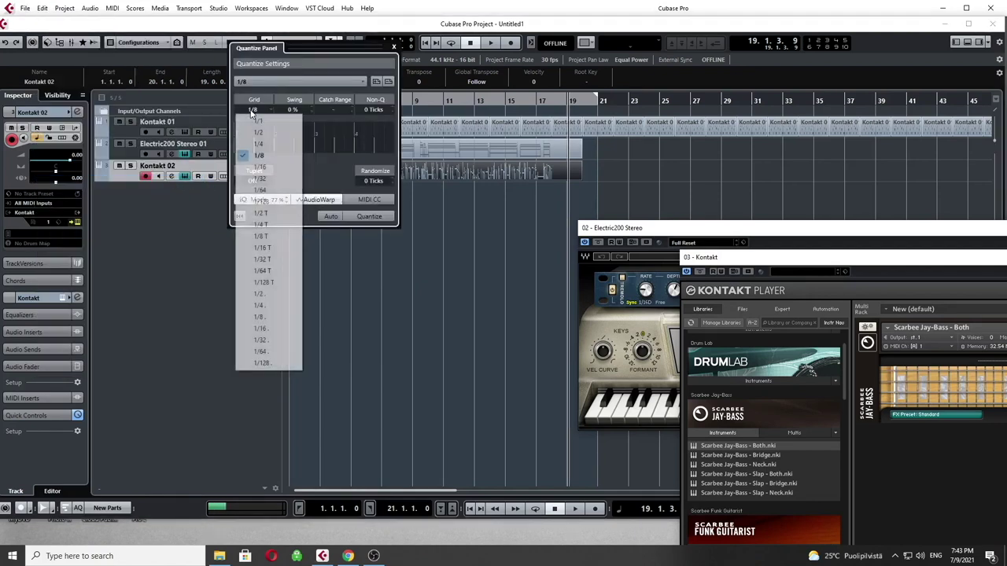
{"action": "left_click", "coordinate": [264, 167]}
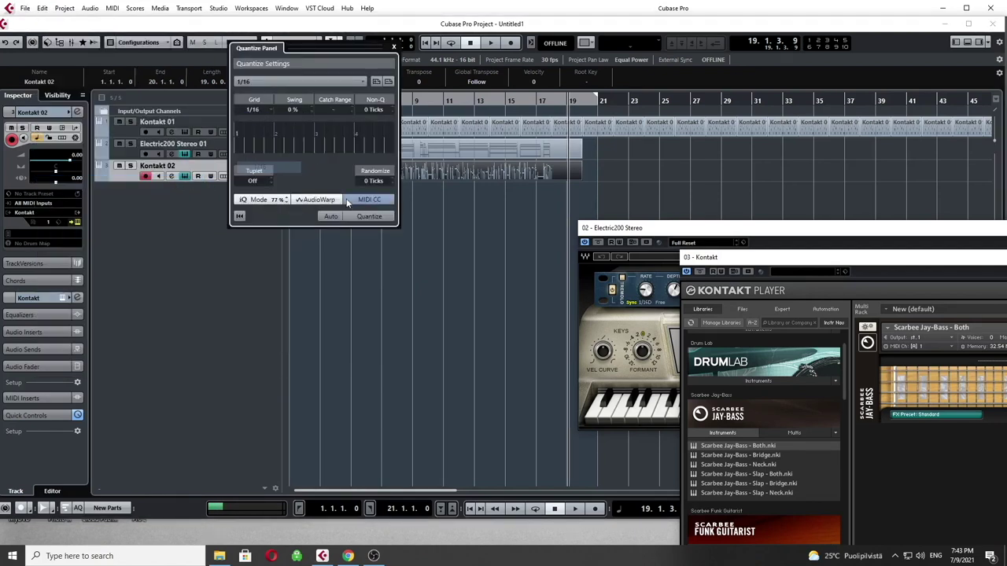
Step: Play the arrangement from the project start to check the bass, and close the quantize settings
{"action": "left_click", "coordinate": [470, 509]}
{"action": "left_click", "coordinate": [575, 510]}
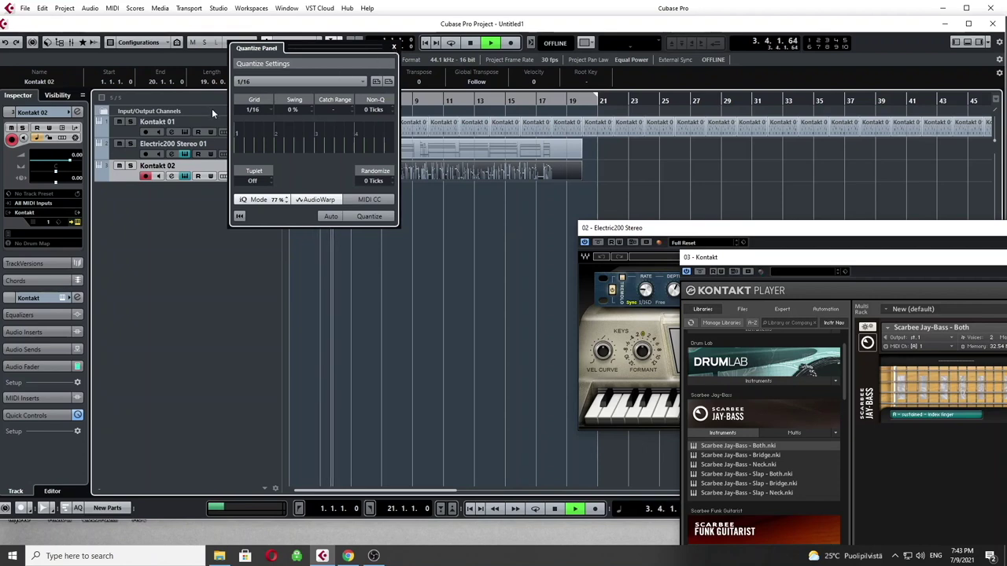
{"action": "left_click", "coordinate": [393, 48]}
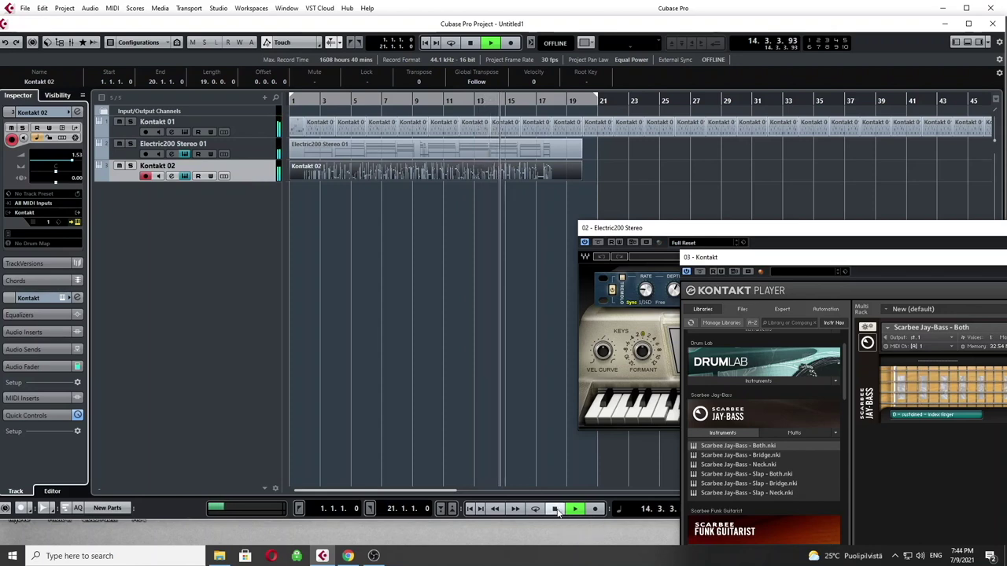
Step: Add another instrument track with Kontakt and Stereo Out routing below the Kontakt 02 bass track
{"action": "right_click", "coordinate": [247, 176]}
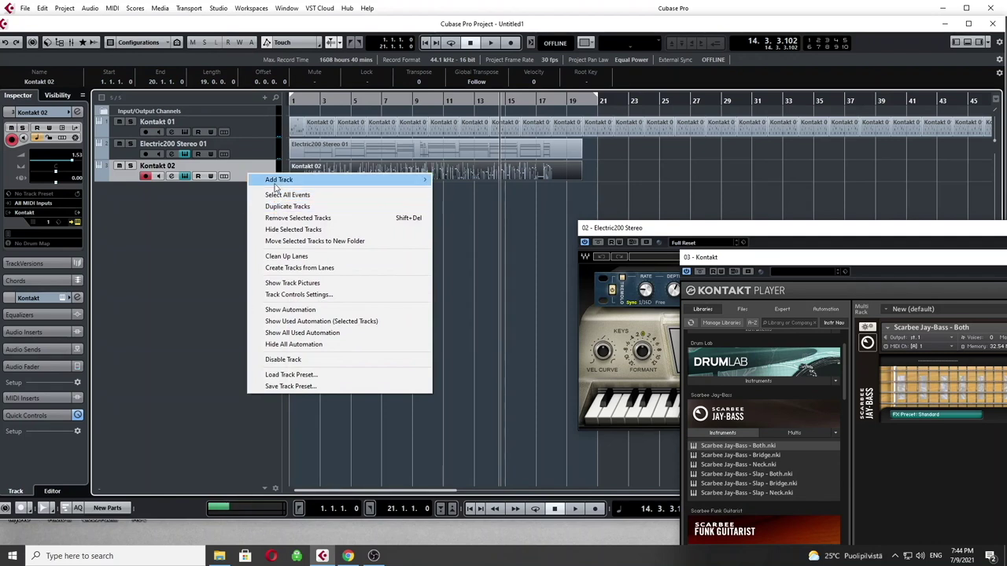
{"action": "mouse_move", "coordinate": [277, 180]}
{"action": "left_click", "coordinate": [461, 191]}
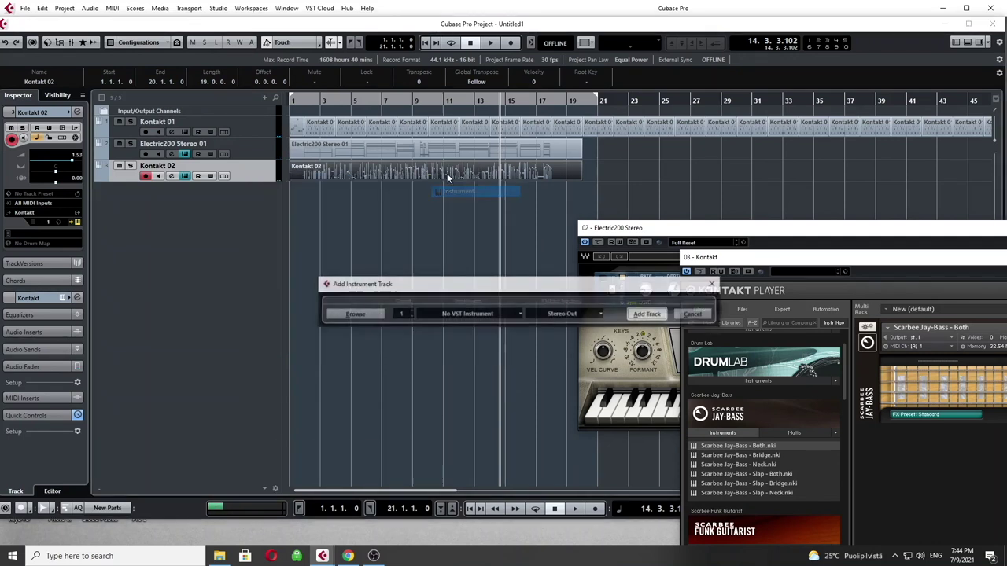
{"action": "left_click", "coordinate": [461, 313]}
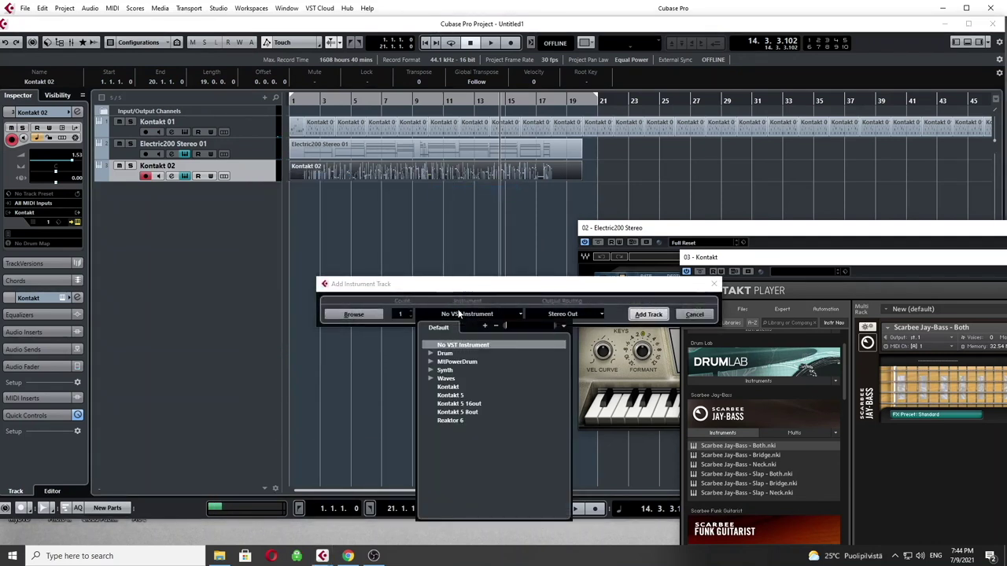
{"action": "left_click", "coordinate": [449, 386]}
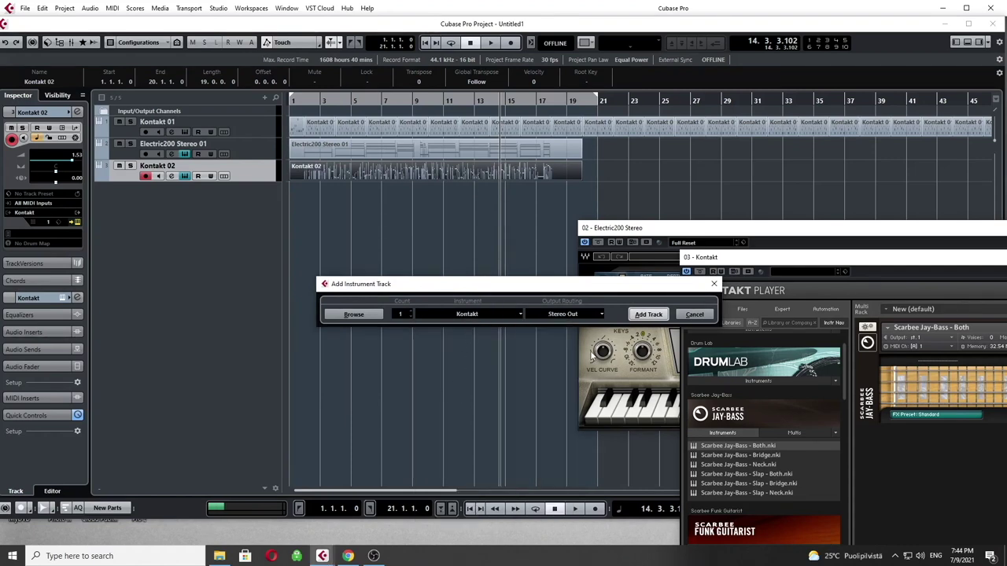
{"action": "left_click", "coordinate": [647, 315]}
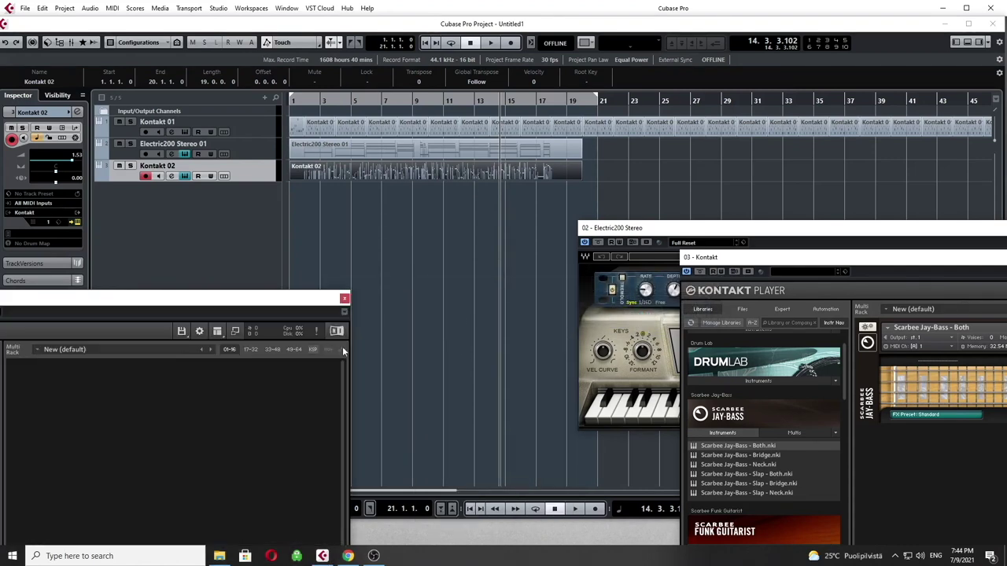
Step: Load the Session Strings performance patch 01 Legato FortePianoCresc into the new Kontakt 03 instrument
{"action": "scroll", "coordinate": [162, 398], "scroll_direction": "down", "scroll_amount": 15}
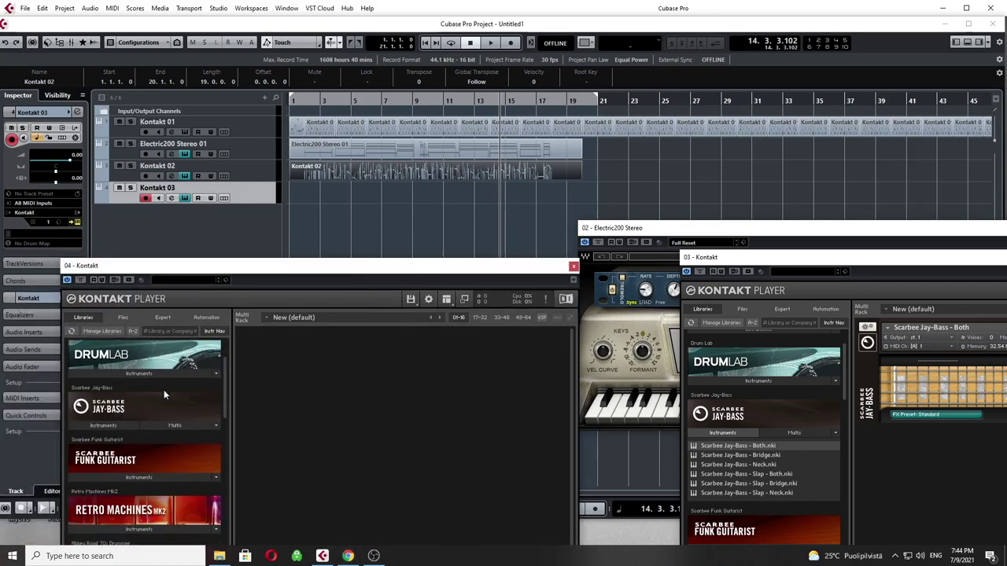
{"action": "scroll", "coordinate": [163, 400], "scroll_direction": "down", "scroll_amount": 5}
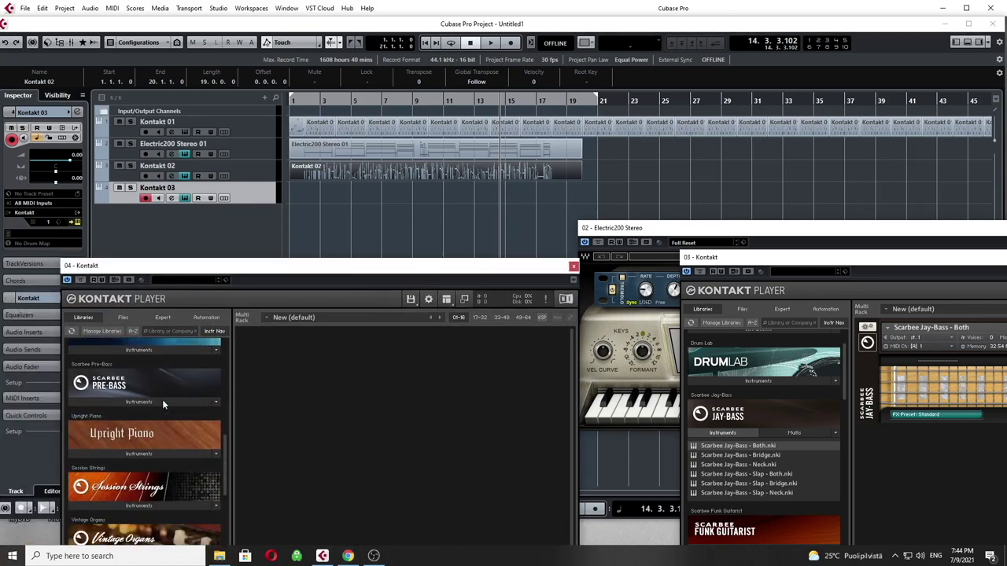
{"action": "left_click", "coordinate": [160, 465]}
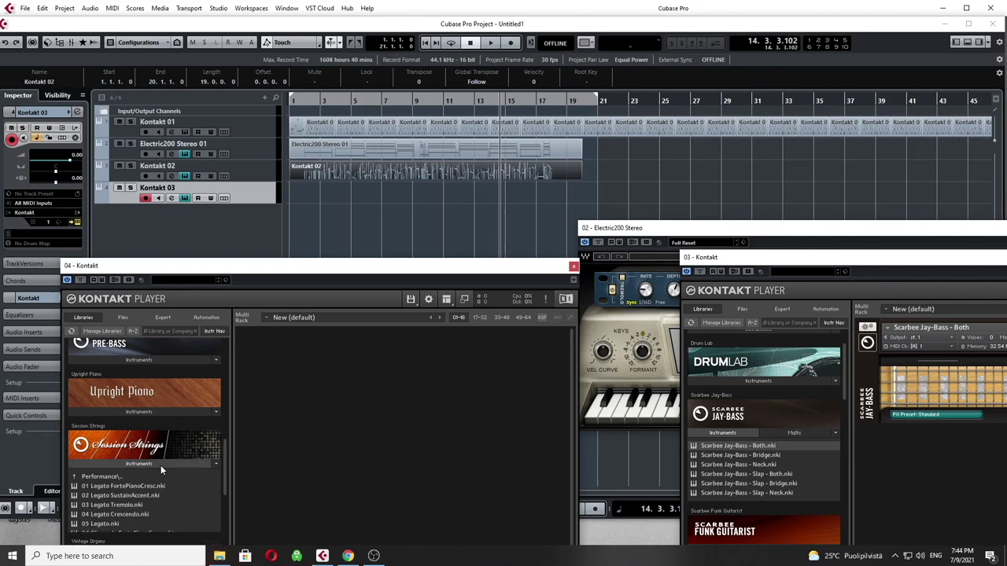
{"action": "left_click", "coordinate": [112, 476]}
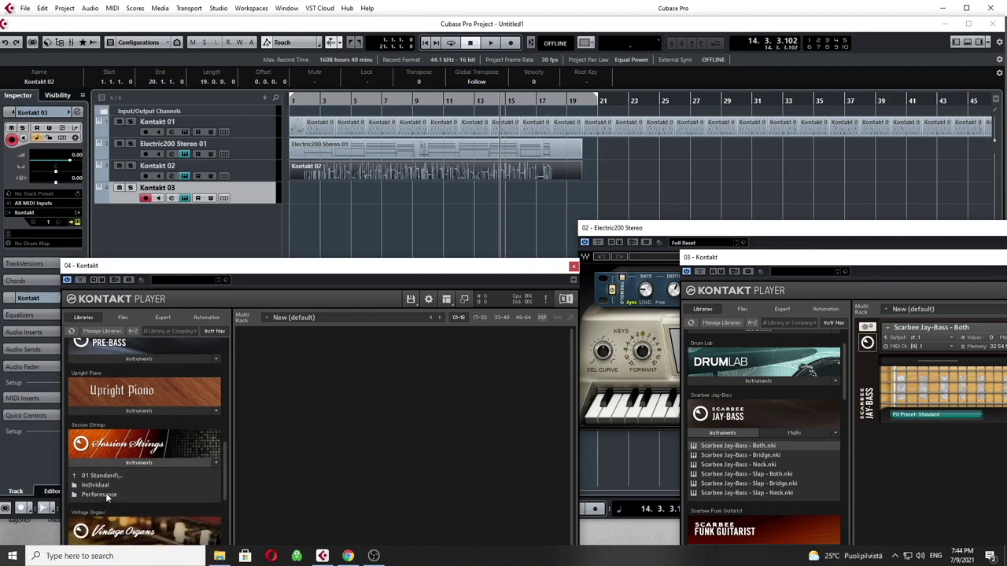
{"action": "left_click", "coordinate": [108, 495]}
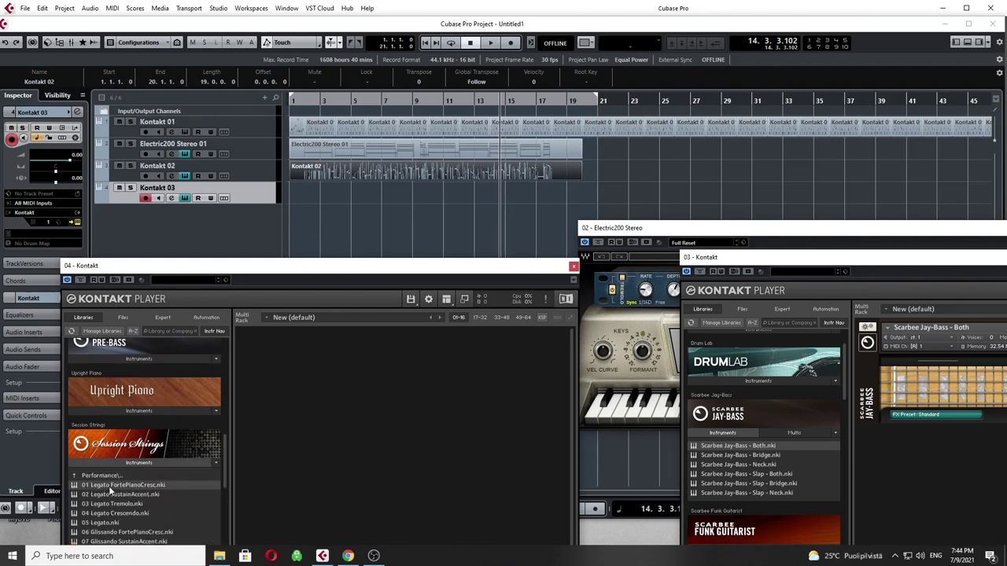
{"action": "double_click", "coordinate": [111, 486]}
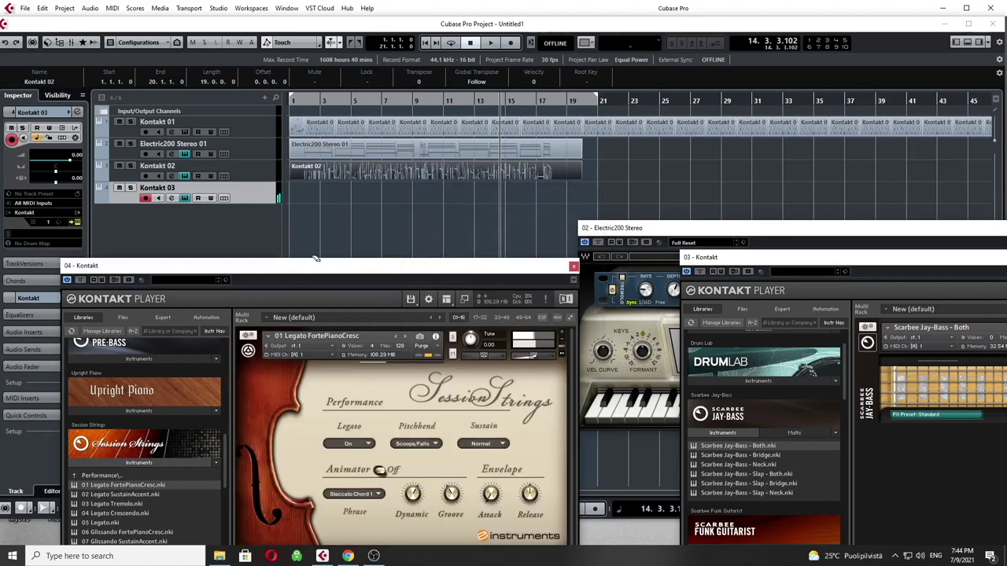
Step: Record a string chord part on the Kontakt 03 track from bar 1 to about bar 19
{"action": "left_click_drag", "start_coordinate": [317, 272], "coordinate": [915, 275]}
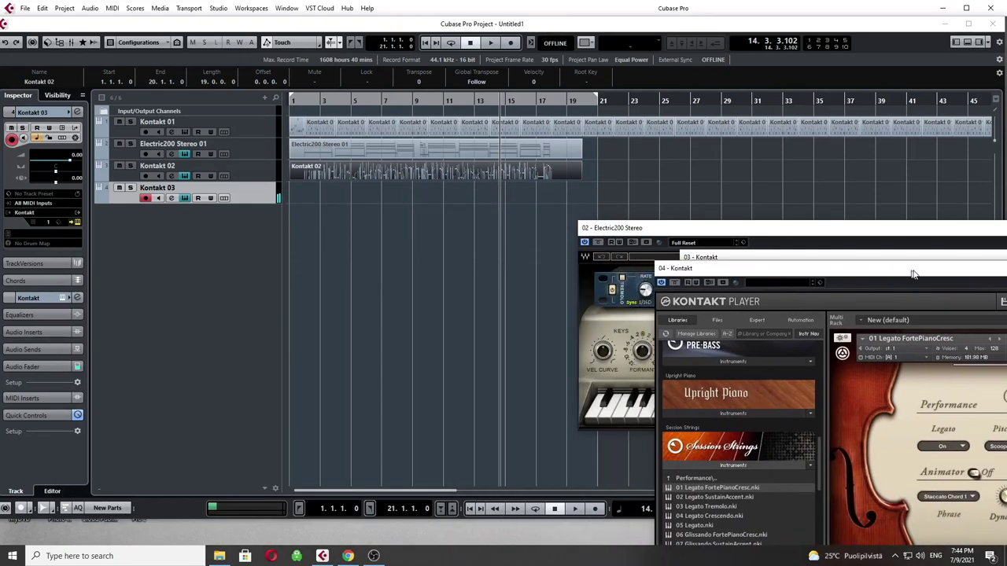
{"action": "left_click", "coordinate": [470, 509]}
{"action": "left_click", "coordinate": [594, 509]}
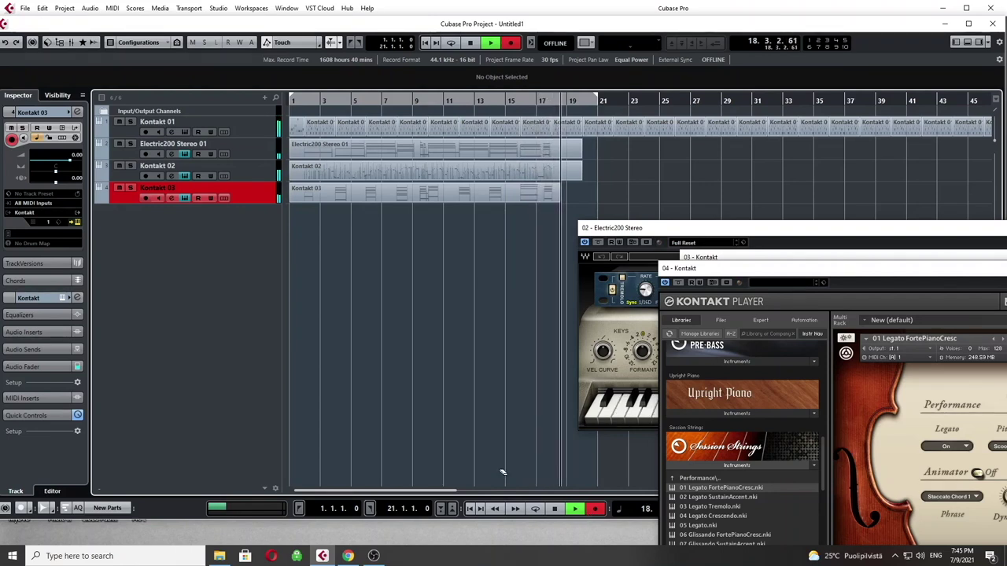
{"action": "key", "text": "space"}
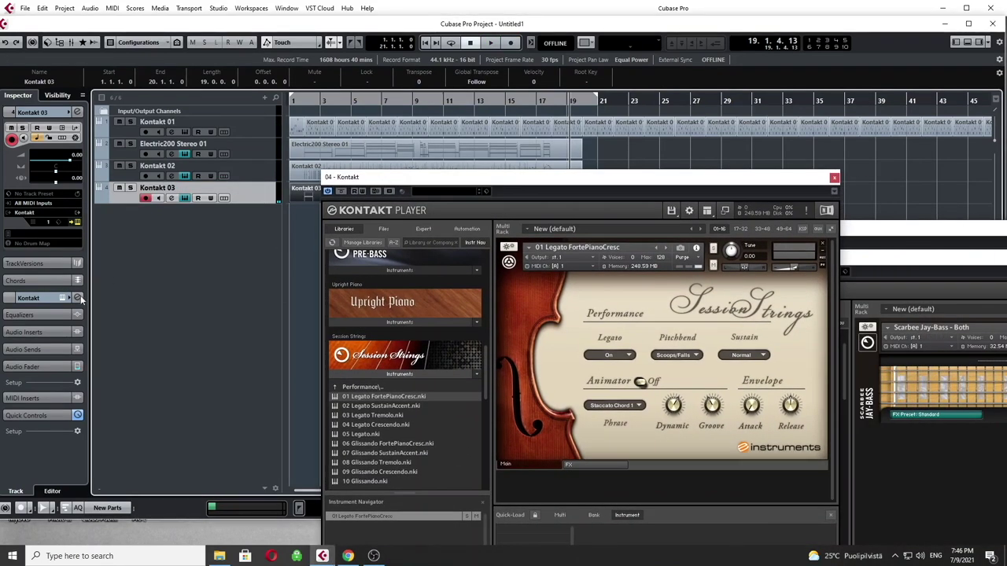
Step: Insert the REVelation reverb on the Kontakt 03 track and load its Large Hall Natural preset
{"action": "left_click", "coordinate": [36, 331]}
{"action": "left_click", "coordinate": [76, 244]}
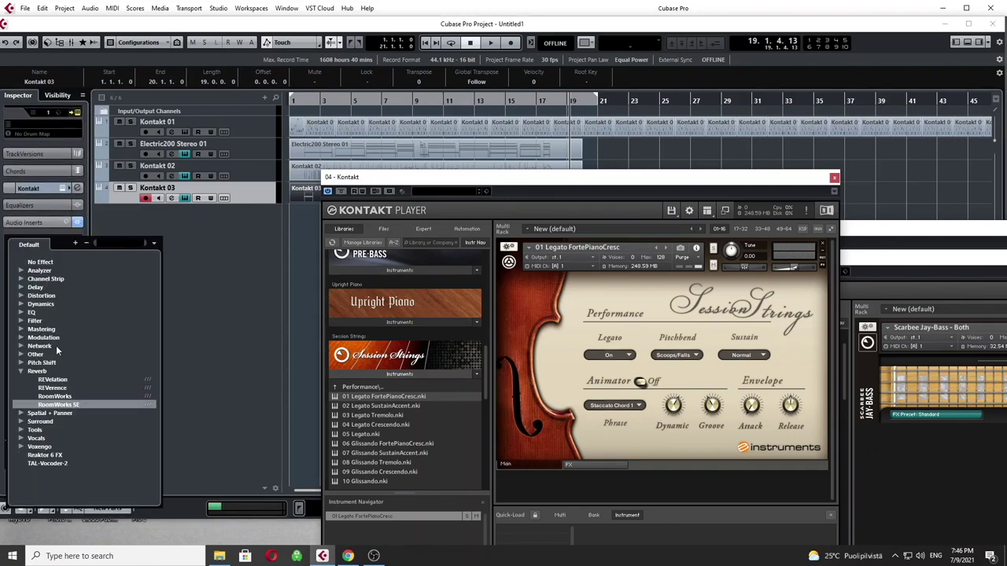
{"action": "left_click", "coordinate": [53, 379]}
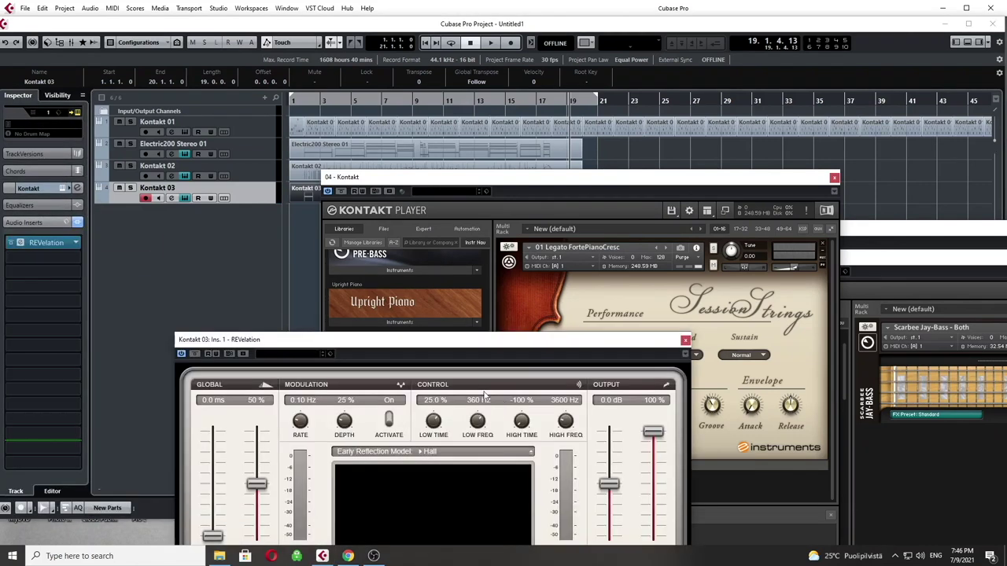
{"action": "left_click_drag", "start_coordinate": [485, 345], "coordinate": [590, 258]}
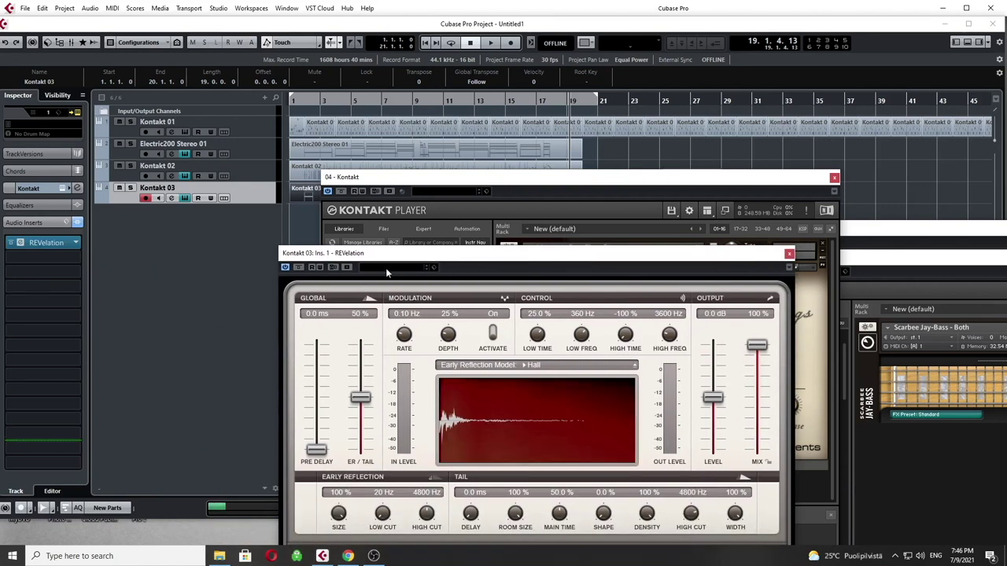
{"action": "left_click", "coordinate": [386, 268]}
{"action": "double_click", "coordinate": [417, 405]}
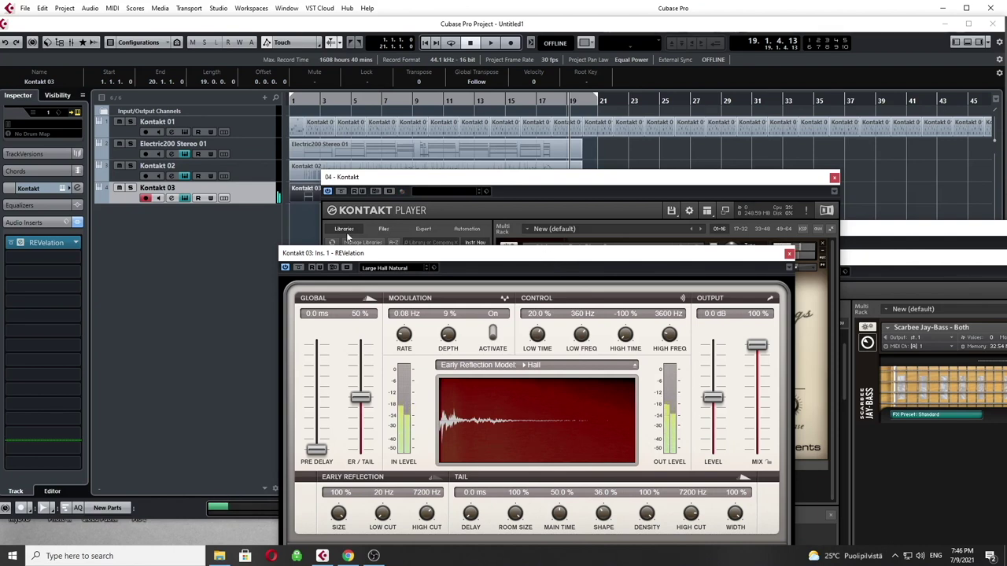
Step: Play the arrangement from bar 1 with the Kontakt window closed and lower the Kontakt 03 volume to -2.75
{"action": "left_click", "coordinate": [299, 102]}
{"action": "left_click_drag", "start_coordinate": [630, 256], "coordinate": [855, 231]}
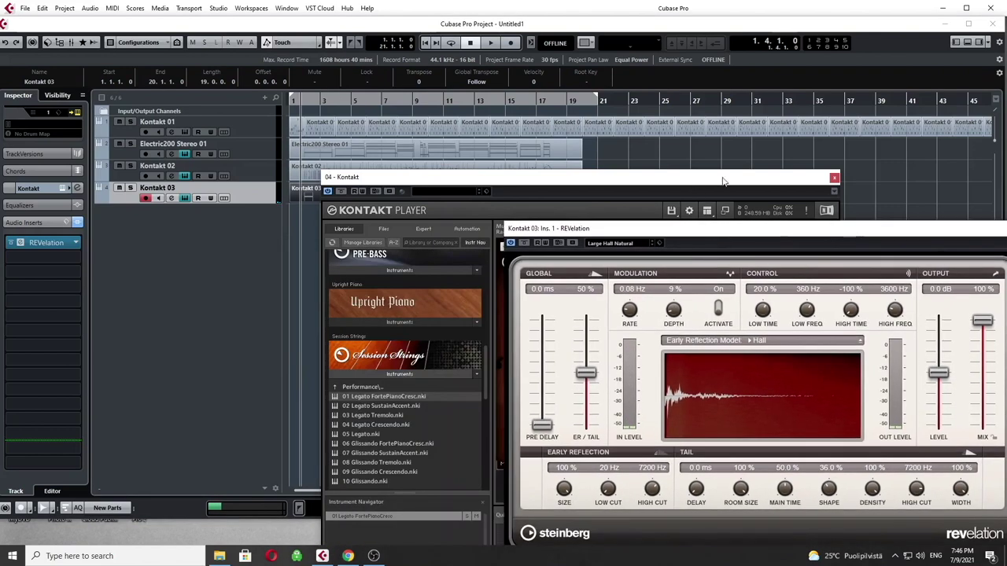
{"action": "left_click", "coordinate": [835, 178]}
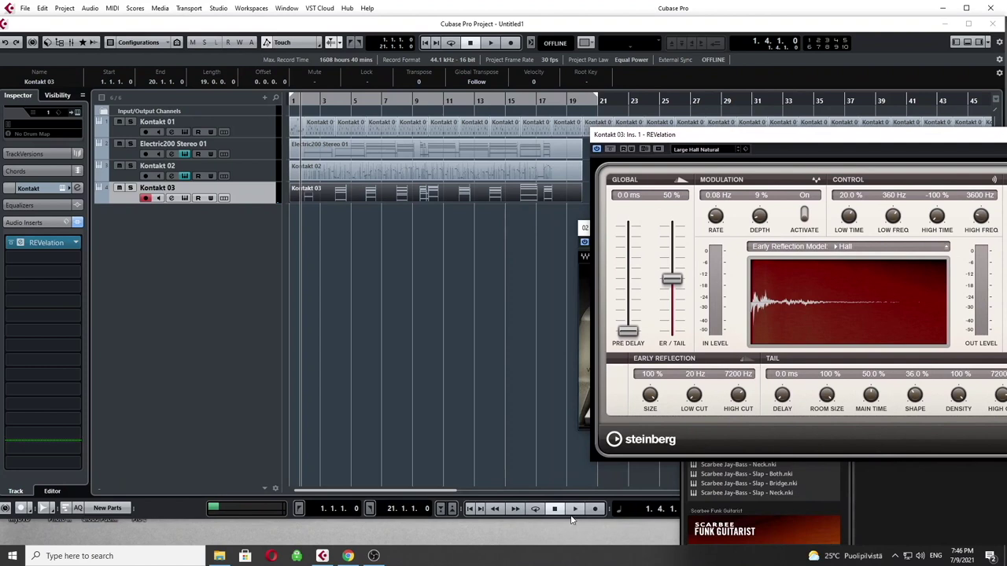
{"action": "left_click", "coordinate": [574, 510]}
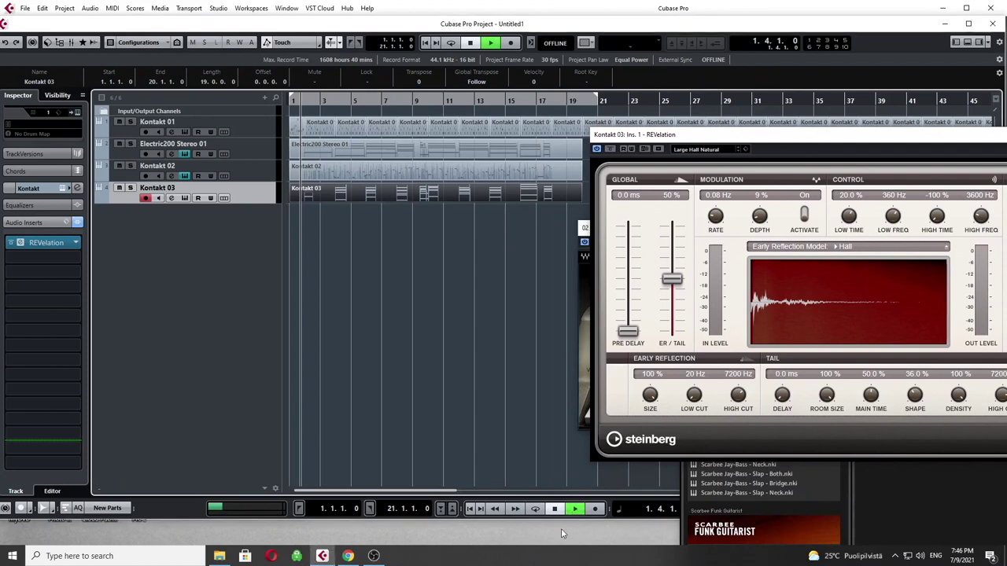
{"action": "scroll", "coordinate": [71, 141], "scroll_direction": "up", "scroll_amount": 3}
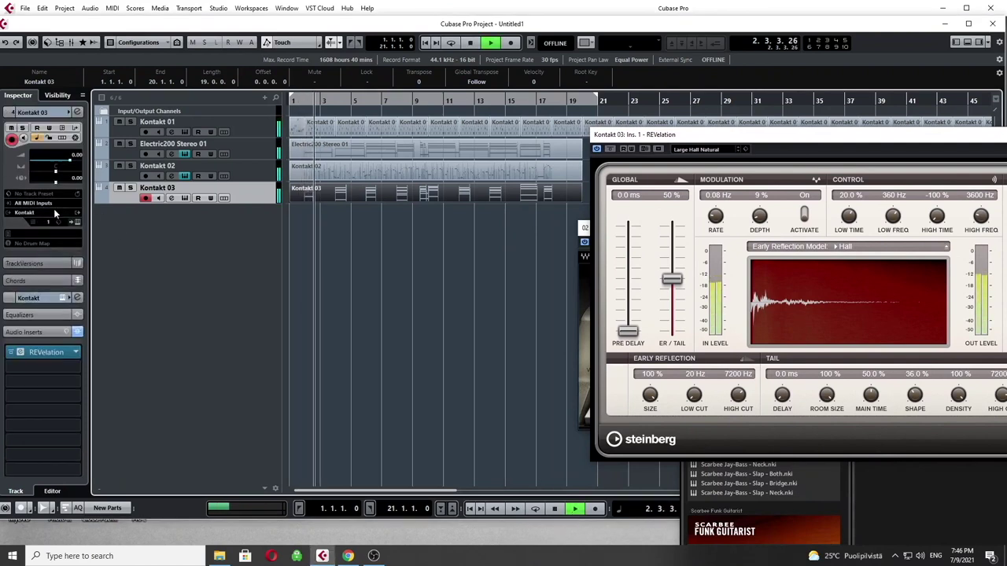
{"action": "mouse_move", "coordinate": [69, 165]}
{"action": "left_mouse_down"}
{"action": "mouse_move", "coordinate": [56, 164]}
{"action": "mouse_move", "coordinate": [66, 164]}
{"action": "left_mouse_up"}
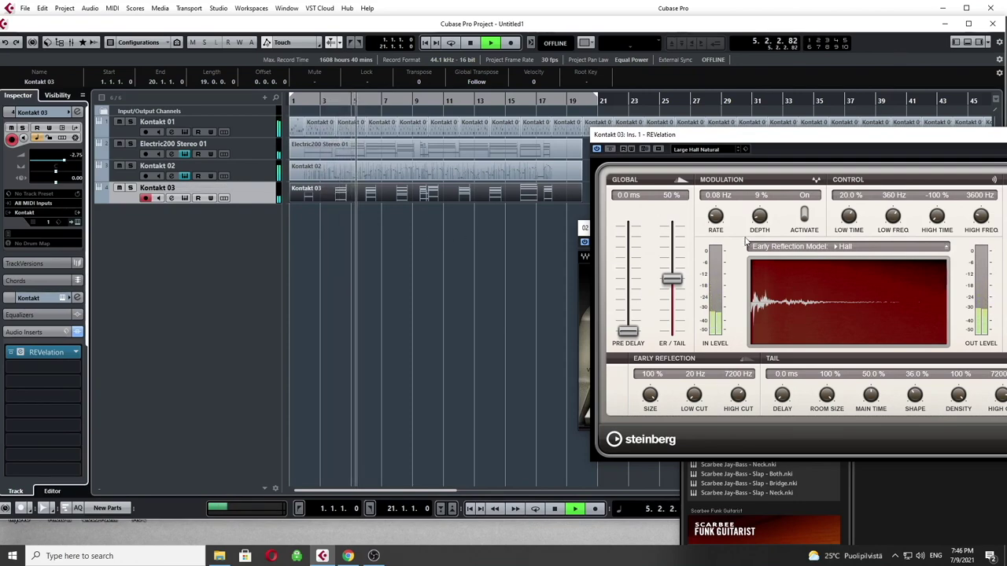
Step: Set the REVelation ER/Tail to 54%, tail main time to 62.5% and shape to 50.5%, and stop playback
{"action": "left_click_drag", "start_coordinate": [735, 149], "coordinate": [590, 172]}
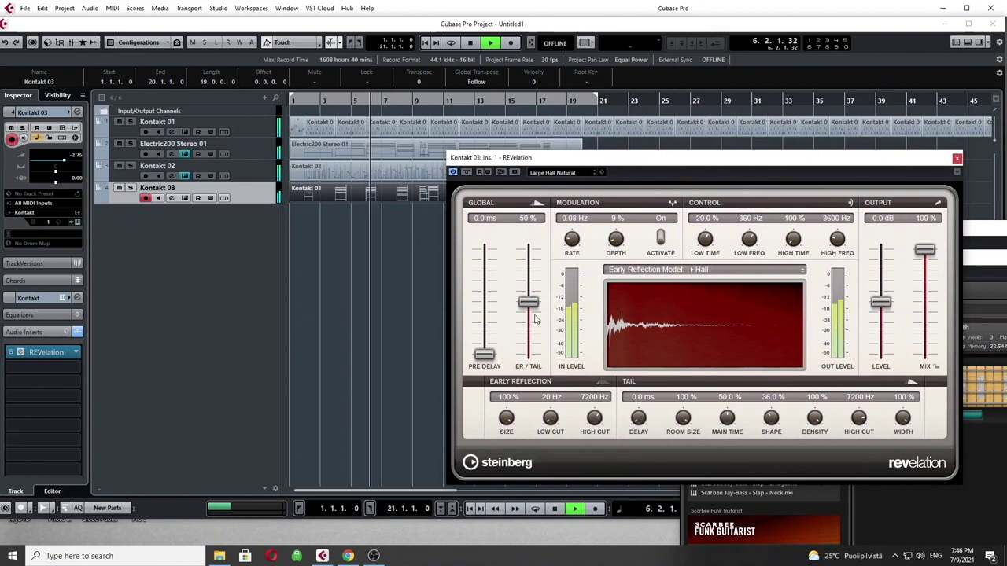
{"action": "left_click_drag", "start_coordinate": [528, 301], "coordinate": [529, 297]}
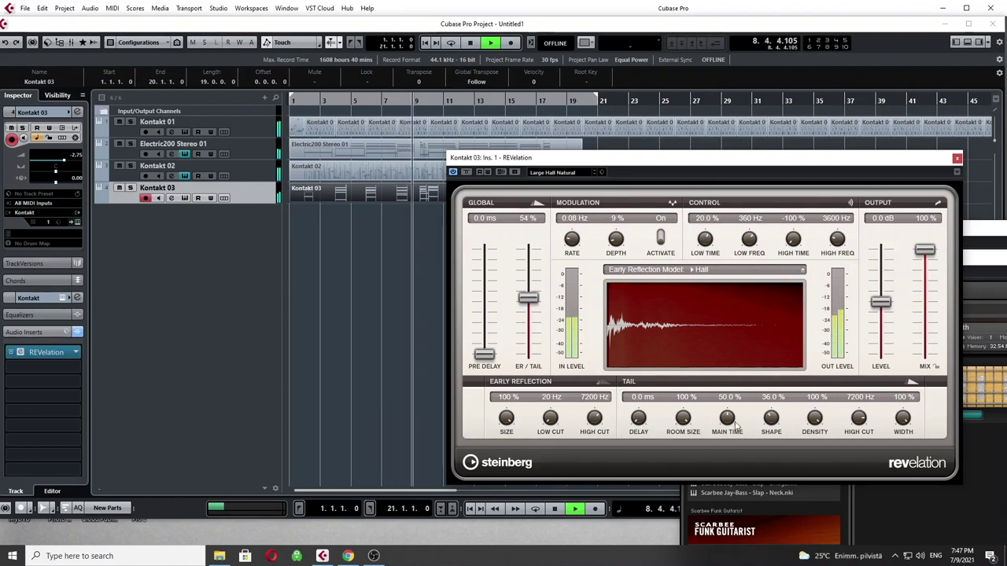
{"action": "scroll", "coordinate": [730, 422], "scroll_direction": "up", "scroll_amount": 2}
{"action": "scroll", "coordinate": [781, 423], "scroll_direction": "up", "scroll_amount": 2}
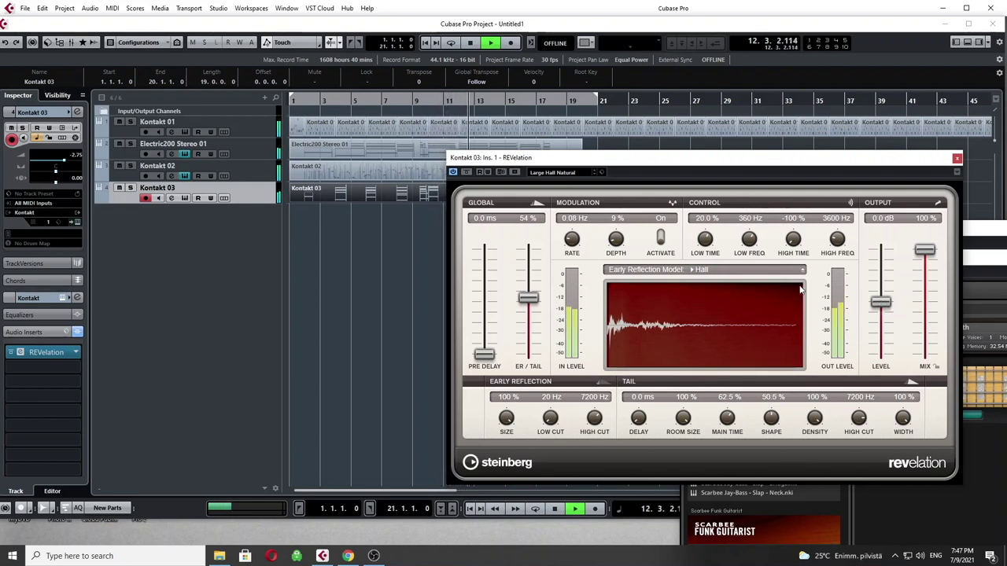
{"action": "left_click", "coordinate": [554, 509]}
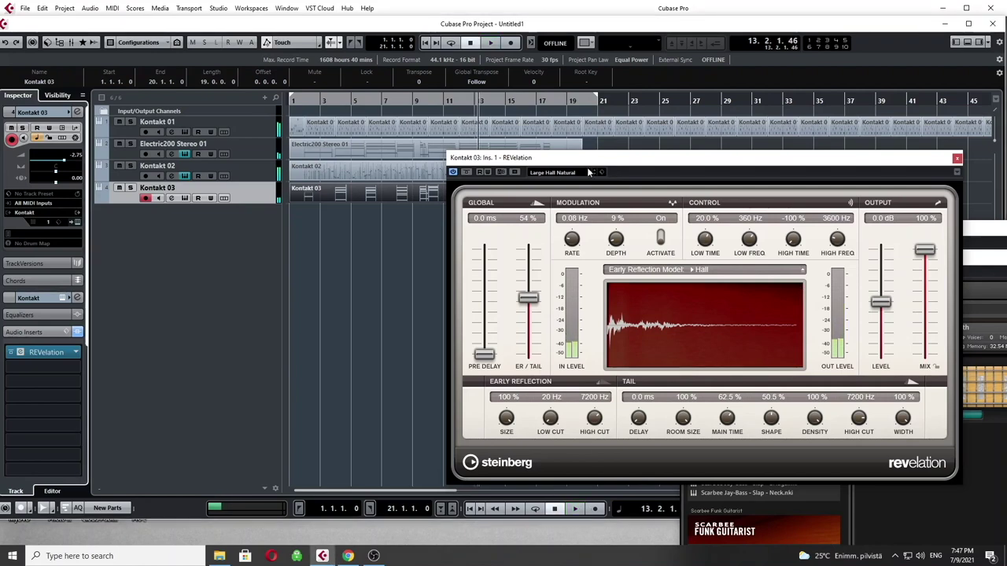
Step: Open the Kontakt 03 strings part in the Key Editor and close the REVelation, Jay-Bass and Electric200 windows
{"action": "left_click_drag", "start_coordinate": [588, 172], "coordinate": [614, 288]}
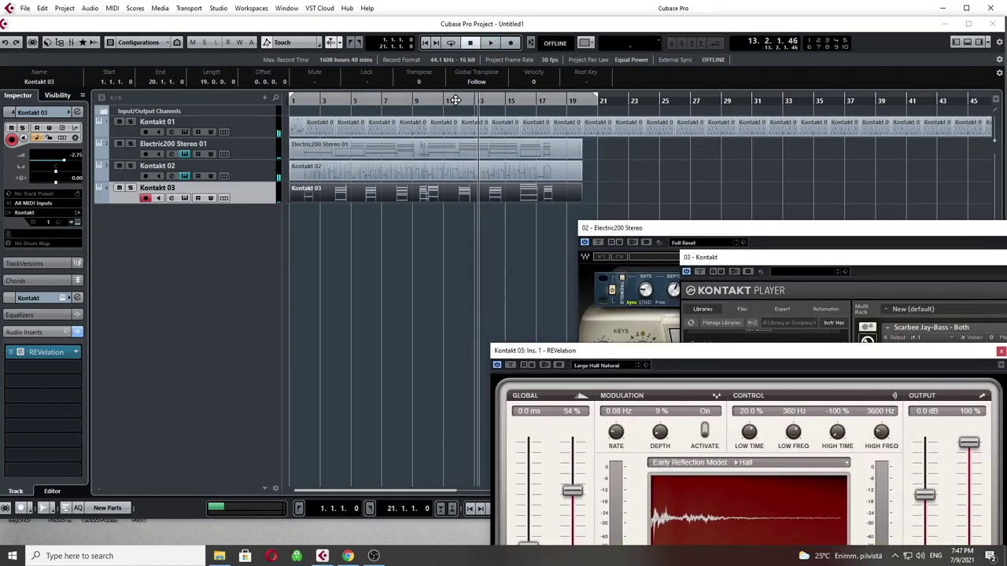
{"action": "double_click", "coordinate": [464, 196]}
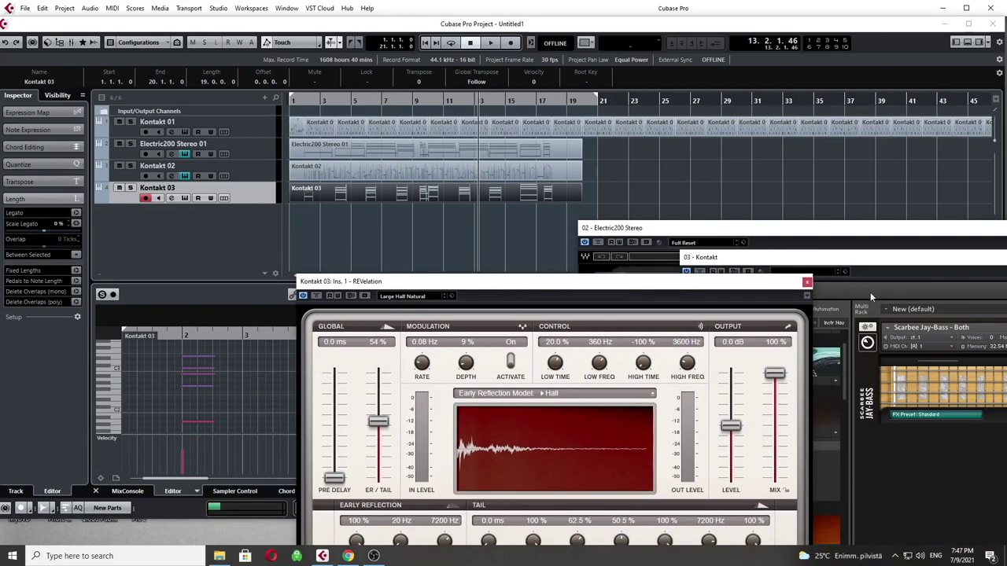
{"action": "left_click", "coordinate": [807, 283]}
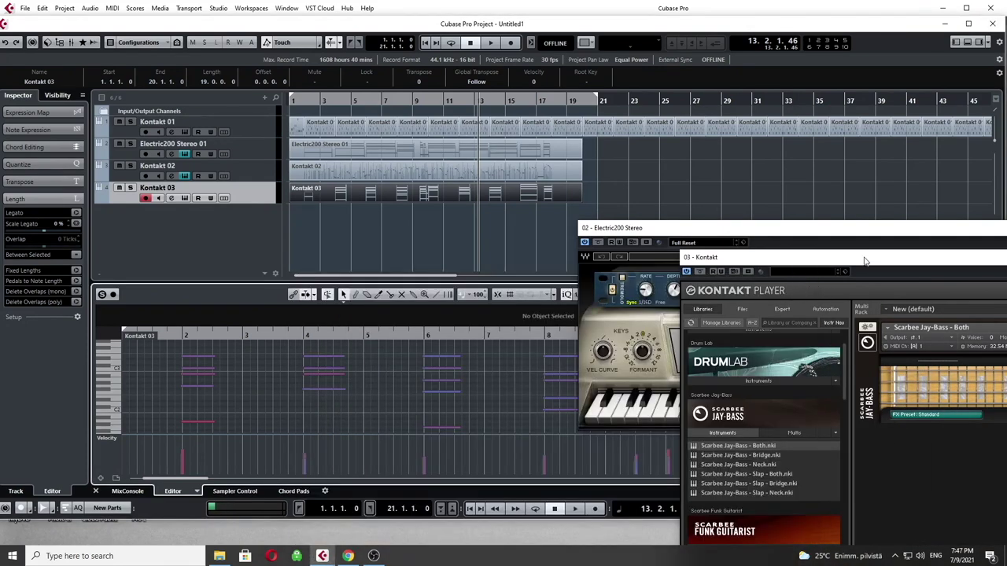
{"action": "left_click_drag", "start_coordinate": [864, 261], "coordinate": [564, 157]}
{"action": "left_click", "coordinate": [859, 160]}
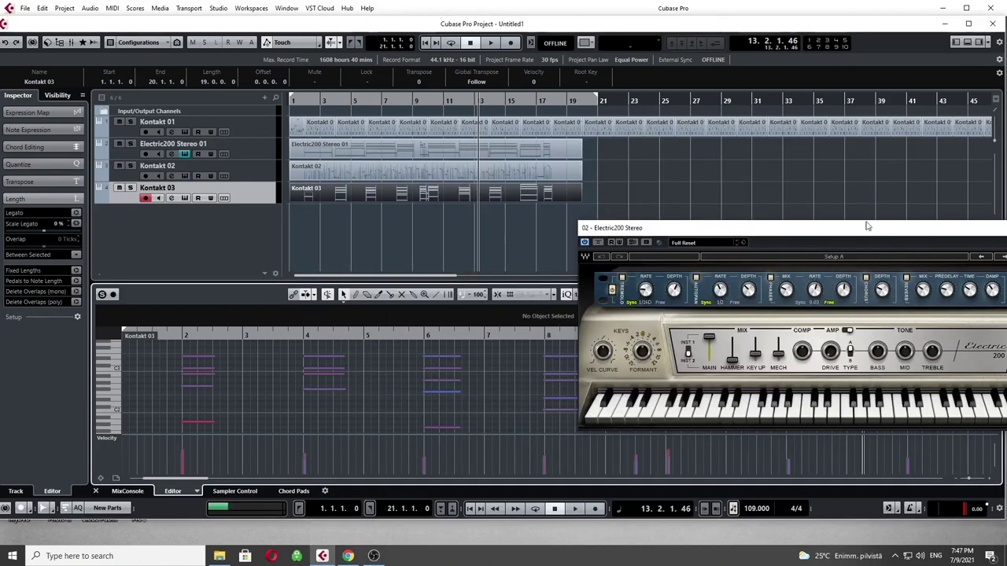
{"action": "left_click_drag", "start_coordinate": [866, 227], "coordinate": [652, 197]}
{"action": "left_click", "coordinate": [887, 197]}
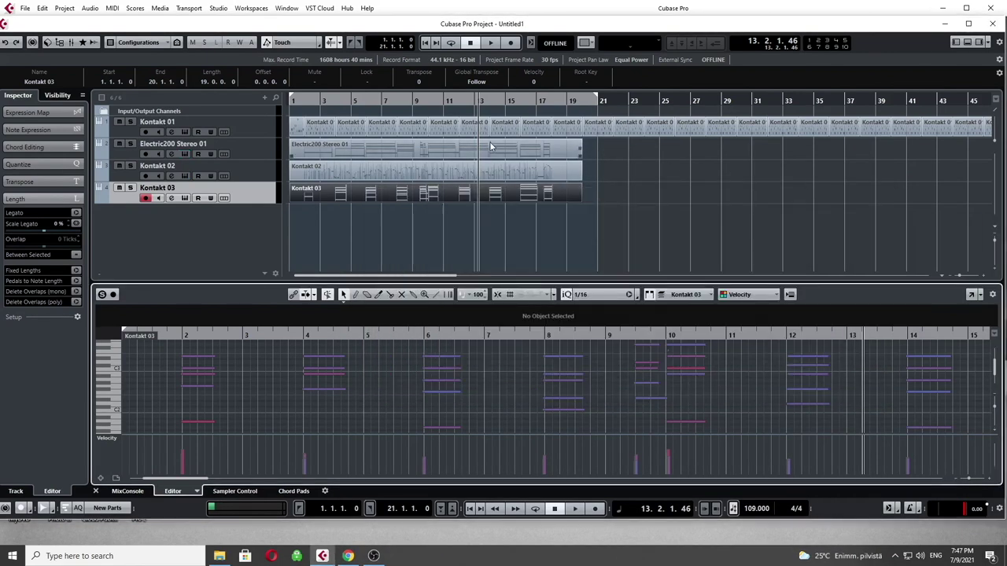
Step: Play the arrangement from bar 11 to check the string chord at bar 12
{"action": "left_click", "coordinate": [445, 108]}
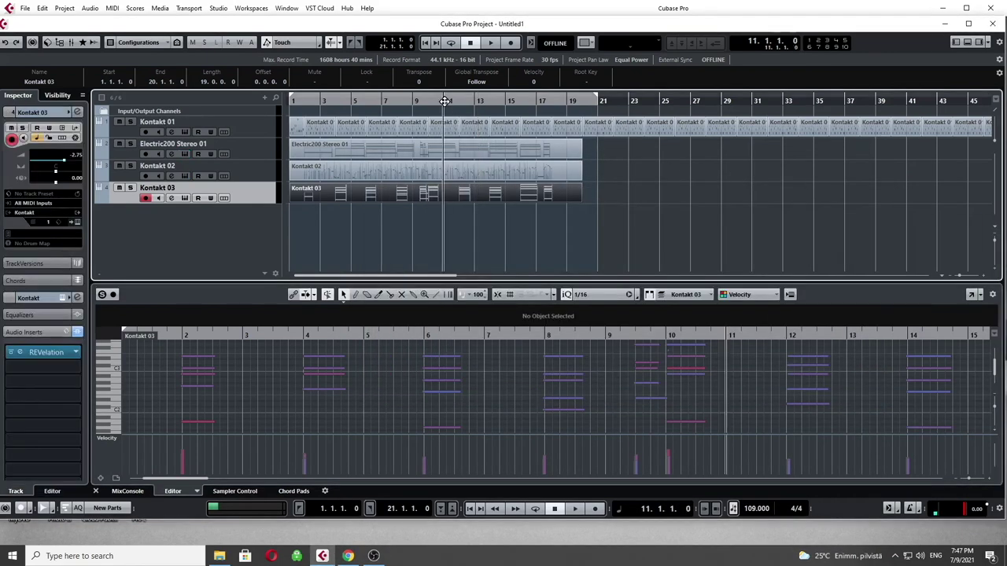
{"action": "left_click", "coordinate": [577, 511]}
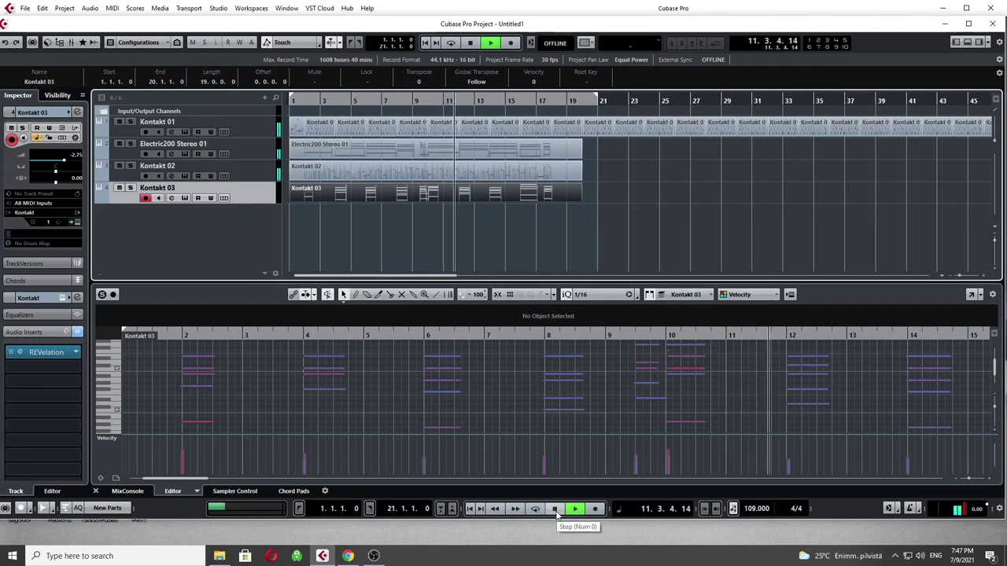
{"action": "key", "text": "space"}
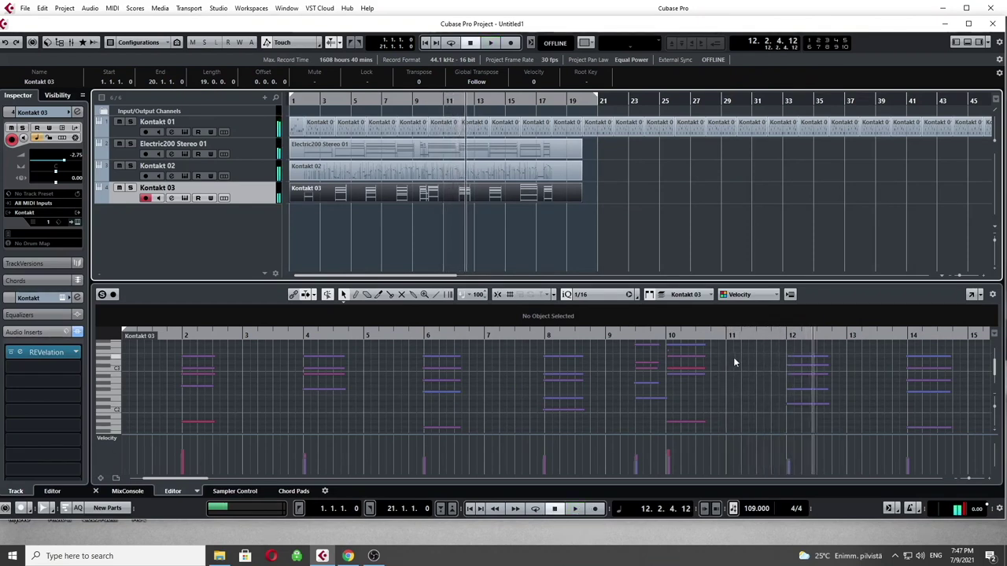
Step: Lower the C#3 note of the bar 12 string chord to C3 and replay from bar 11 to check it
{"action": "left_click", "coordinate": [791, 375]}
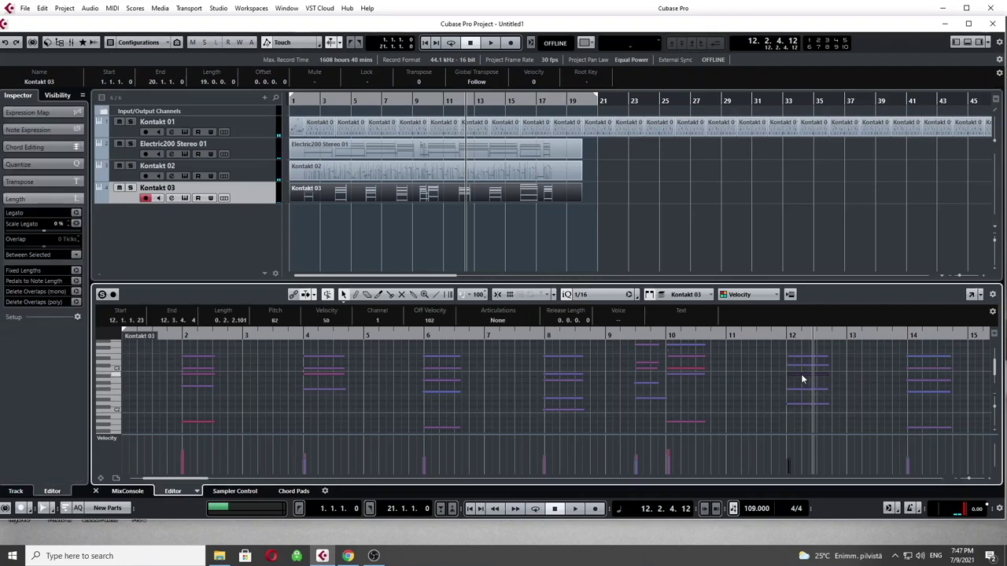
{"action": "left_click", "coordinate": [798, 364]}
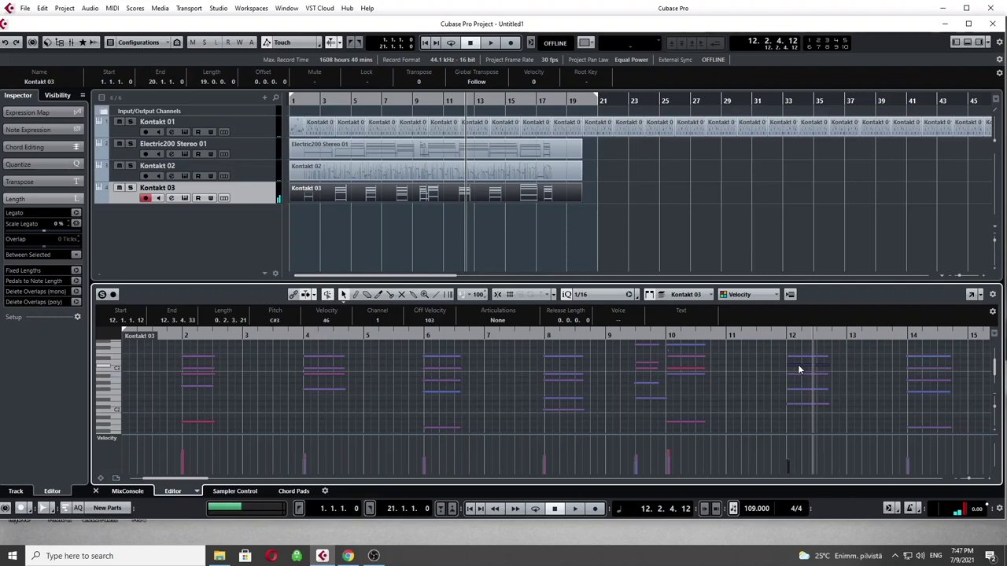
{"action": "left_click_drag", "start_coordinate": [797, 365], "coordinate": [798, 371]}
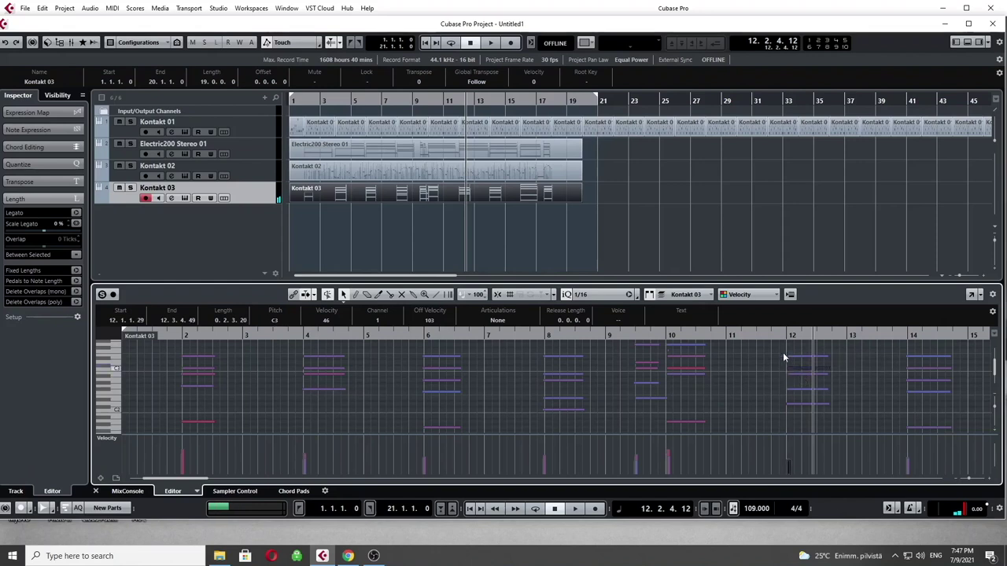
{"action": "left_click", "coordinate": [452, 123]}
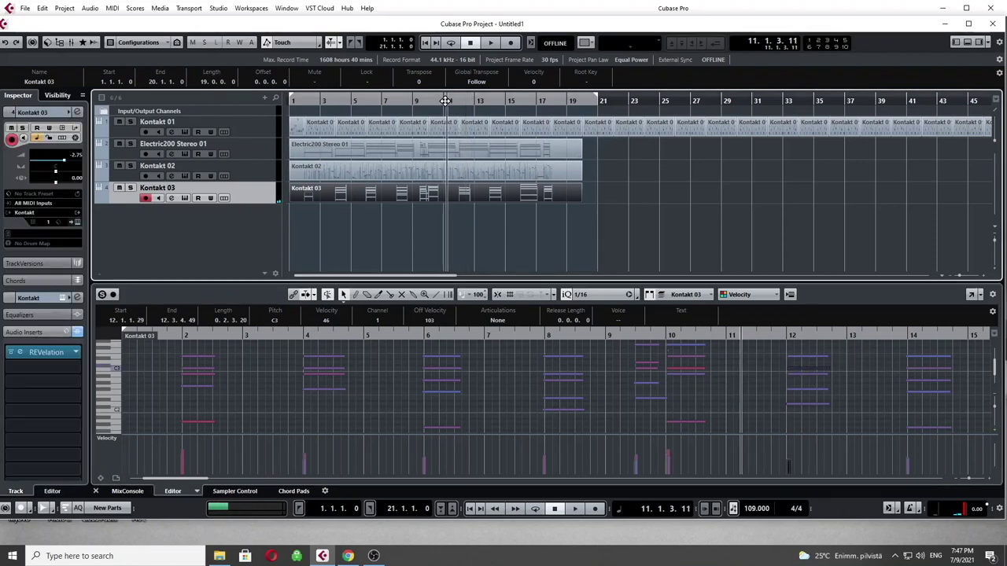
{"action": "left_click", "coordinate": [577, 510]}
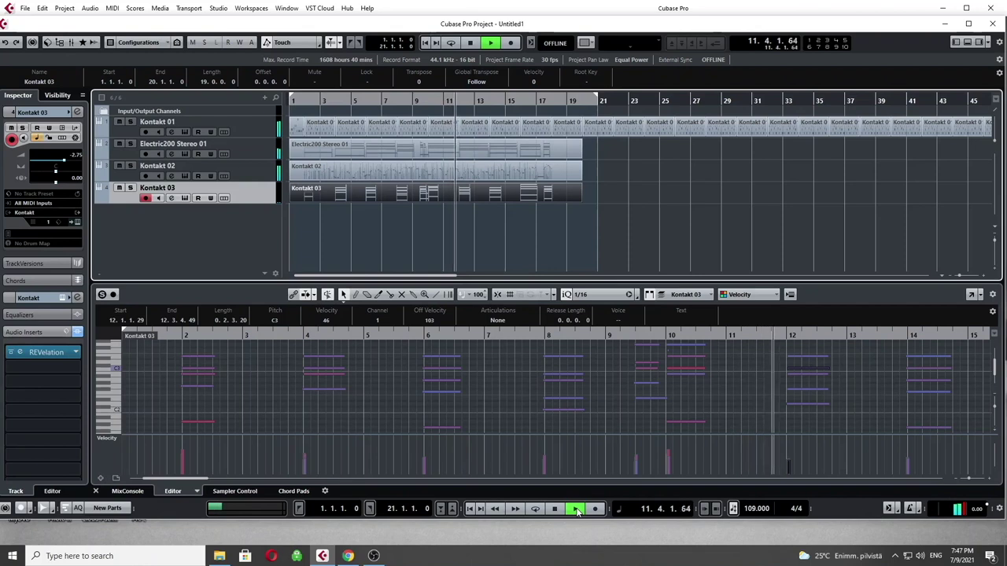
Step: Stop playback and close the Key Editor below the arrangement
{"action": "key", "text": "space"}
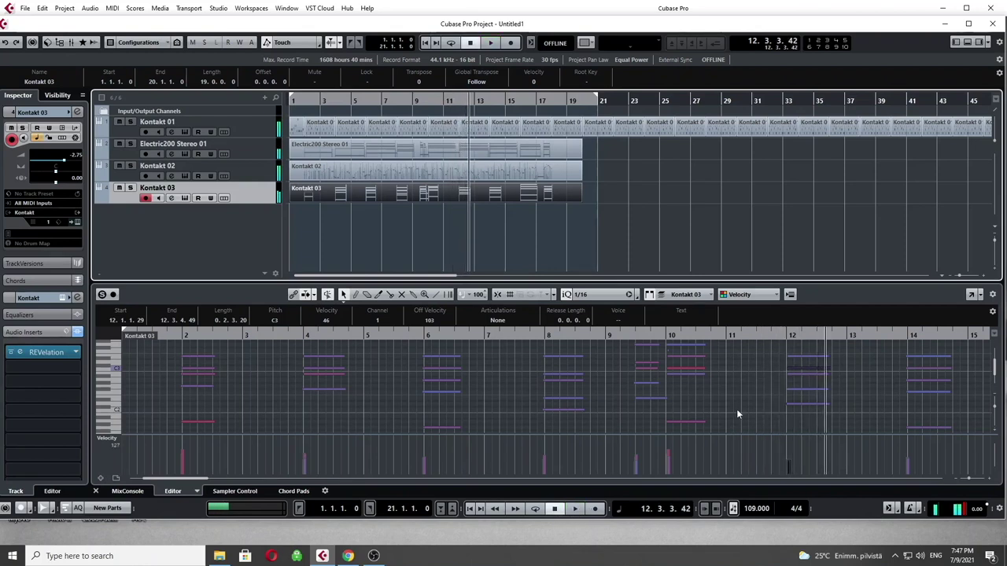
{"action": "left_click", "coordinate": [95, 491]}
{"action": "left_click", "coordinate": [96, 492]}
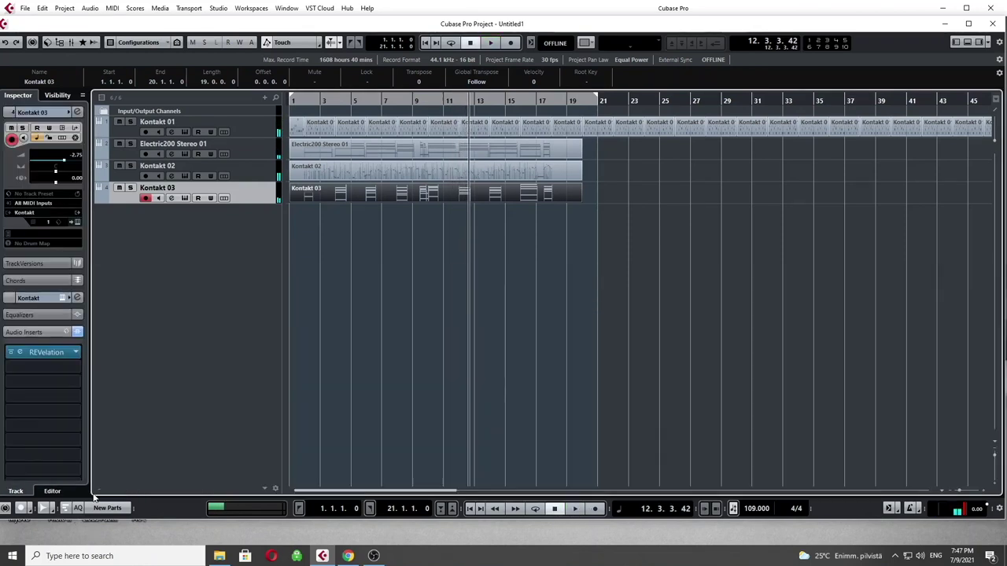
Step: Play the arrangement from bar 1 and lower the Kontakt 03 strings track volume to -6.22
{"action": "left_click", "coordinate": [469, 509]}
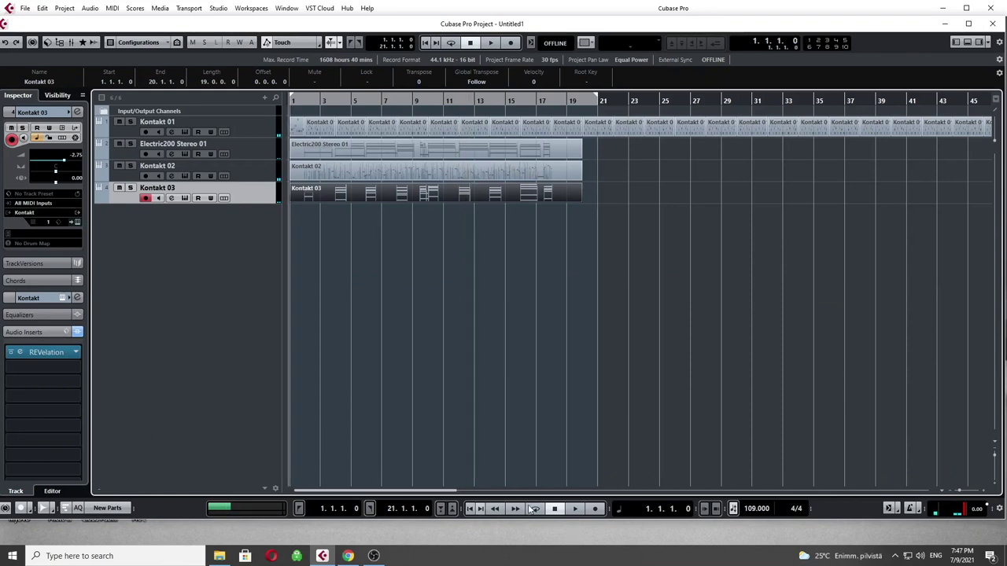
{"action": "left_click", "coordinate": [573, 509]}
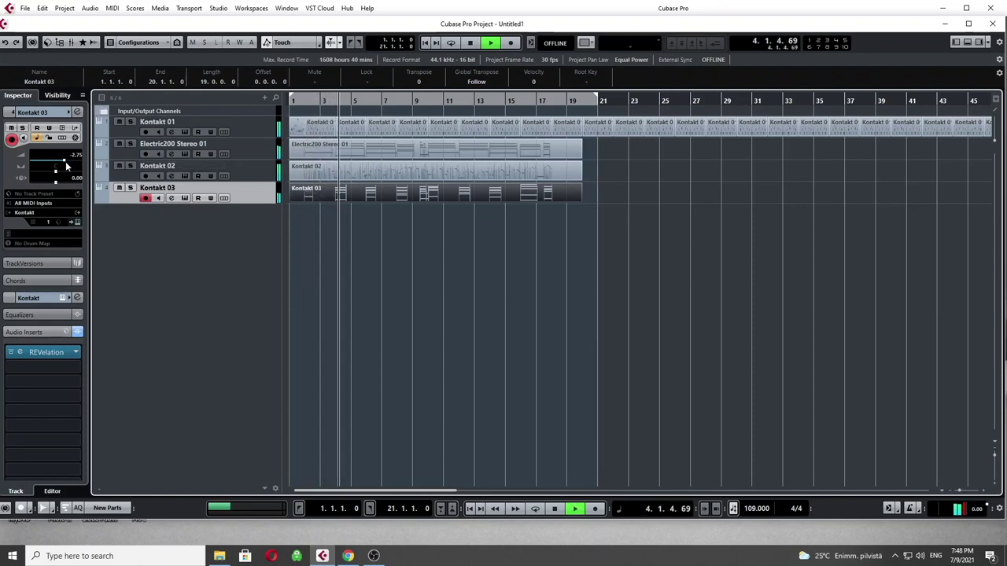
{"action": "left_click_drag", "start_coordinate": [66, 162], "coordinate": [59, 163]}
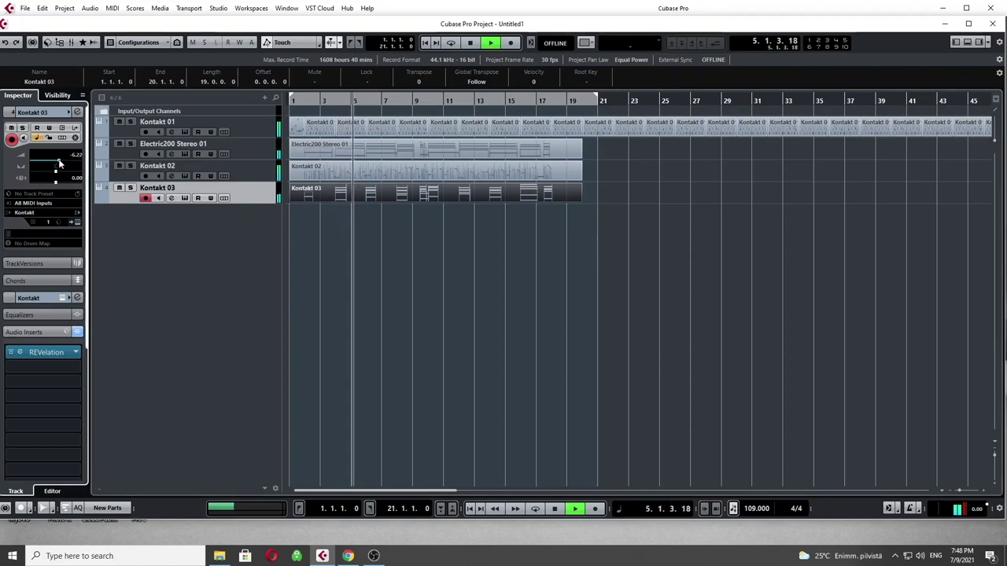
Step: Move the Electric200 Stereo 01 part to bar 22 and record a new piano take from bar 1 through bar 18
{"action": "left_click", "coordinate": [306, 149]}
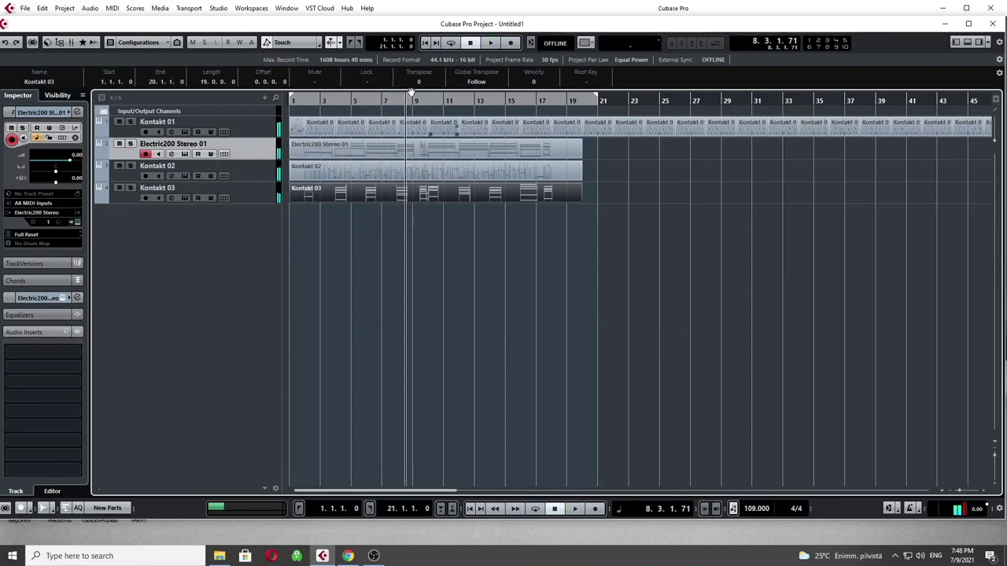
{"action": "left_click_drag", "start_coordinate": [396, 144], "coordinate": [725, 143]}
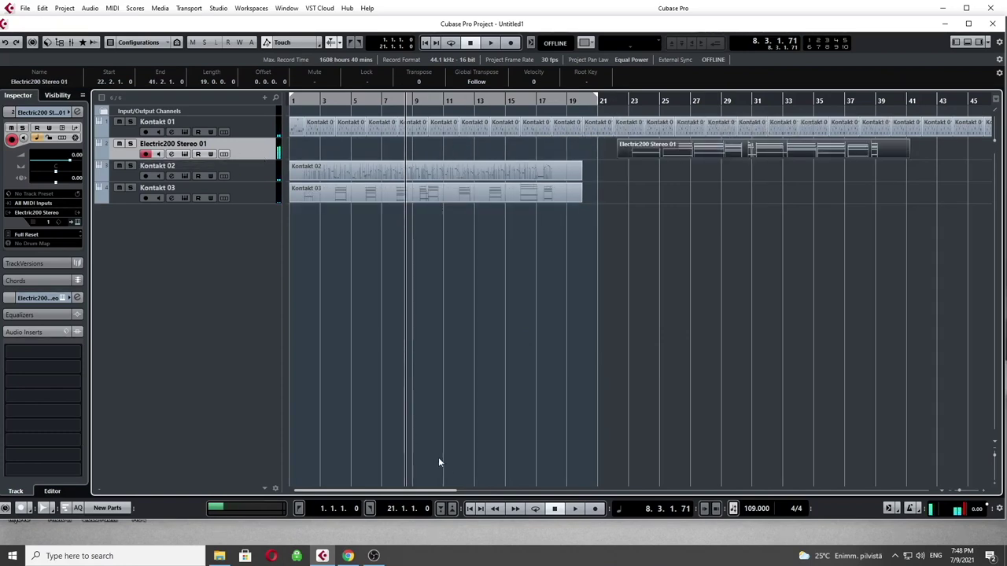
{"action": "left_click", "coordinate": [471, 509]}
{"action": "left_click", "coordinate": [595, 509]}
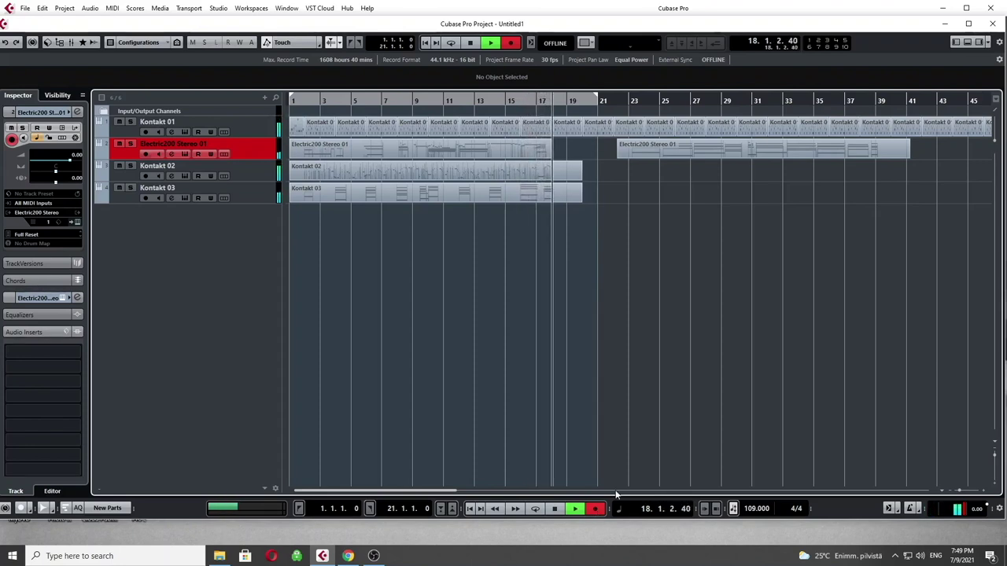
{"action": "left_click", "coordinate": [555, 508]}
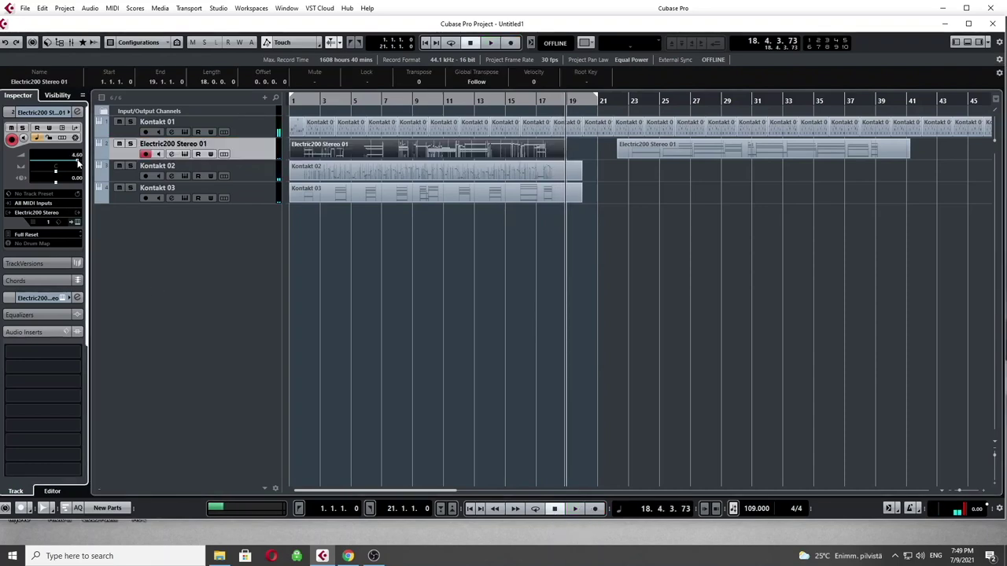
Step: Play the new piano take from bar 1, raise the Electric200 phaser mix, and set the track volume to 1.53
{"action": "left_click", "coordinate": [289, 103]}
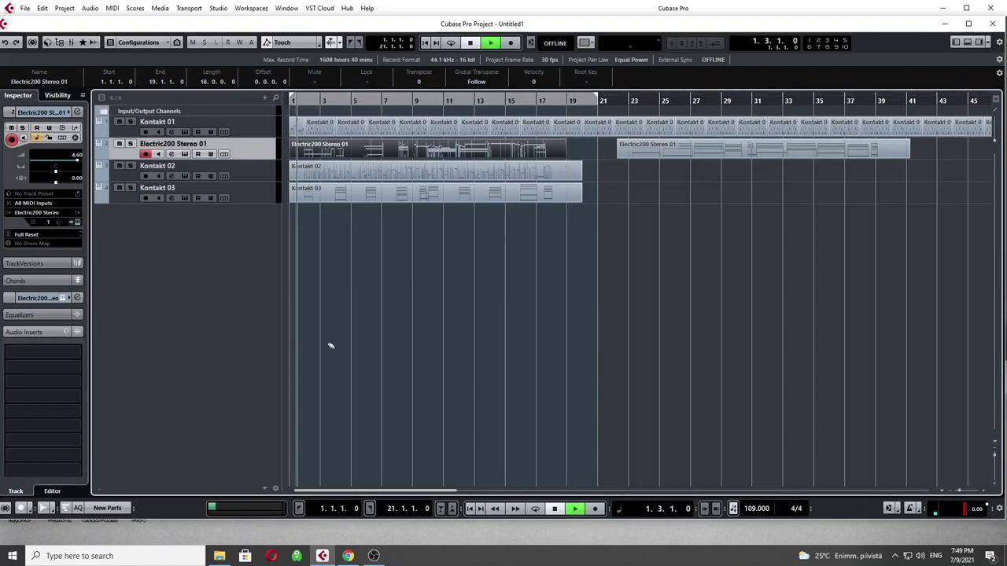
{"action": "key", "text": "space"}
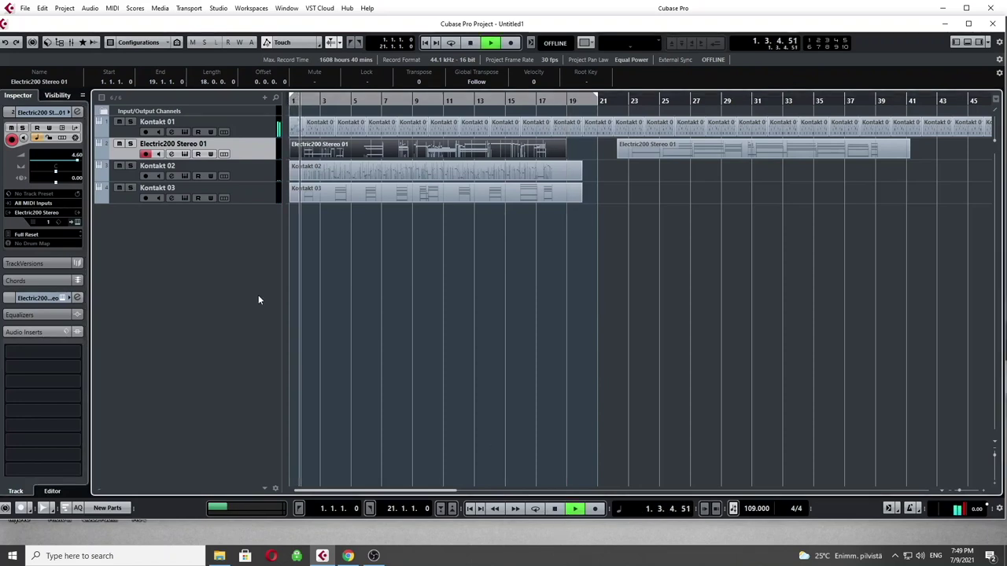
{"action": "left_click", "coordinate": [186, 156]}
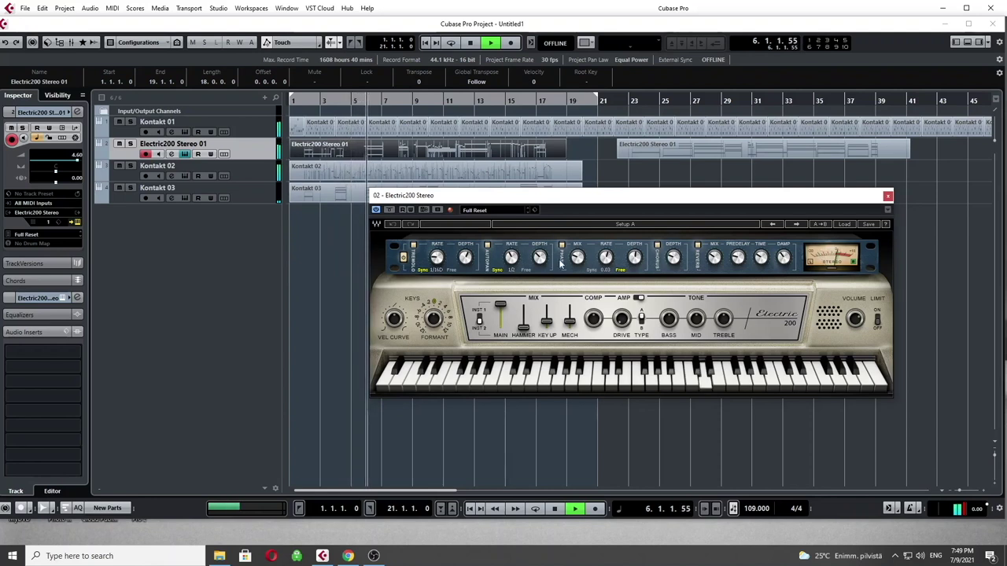
{"action": "left_click_drag", "start_coordinate": [577, 258], "coordinate": [577, 250]}
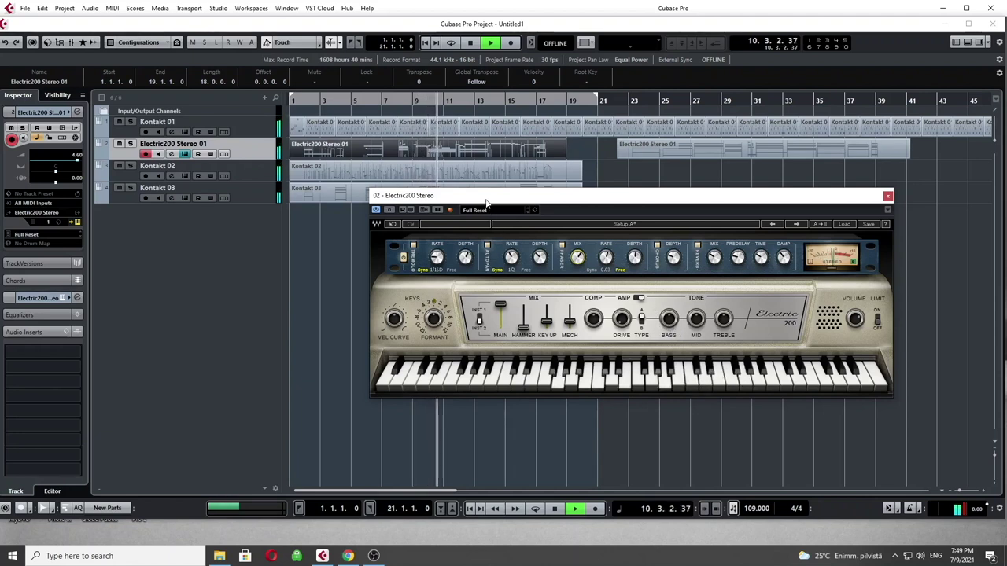
{"action": "left_click_drag", "start_coordinate": [486, 203], "coordinate": [484, 259]}
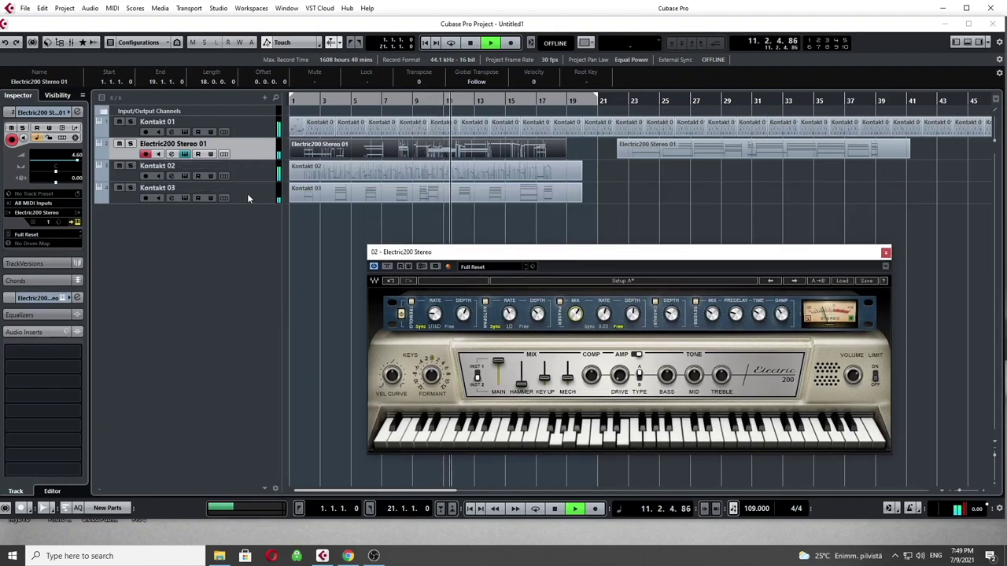
{"action": "left_click", "coordinate": [72, 158]}
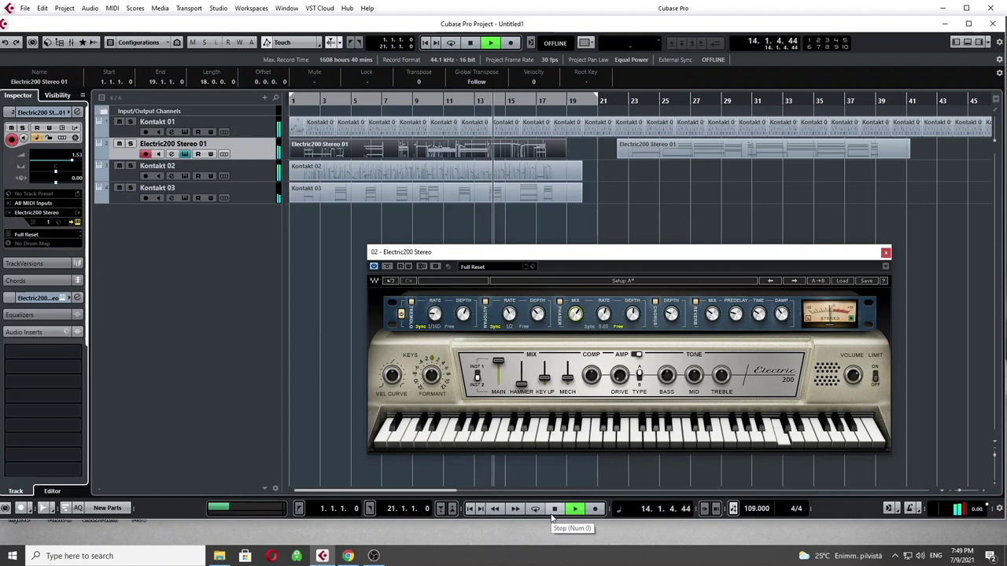
Step: Erase the Kontakt 03 strings part and select its track for recording
{"action": "right_click", "coordinate": [321, 223]}
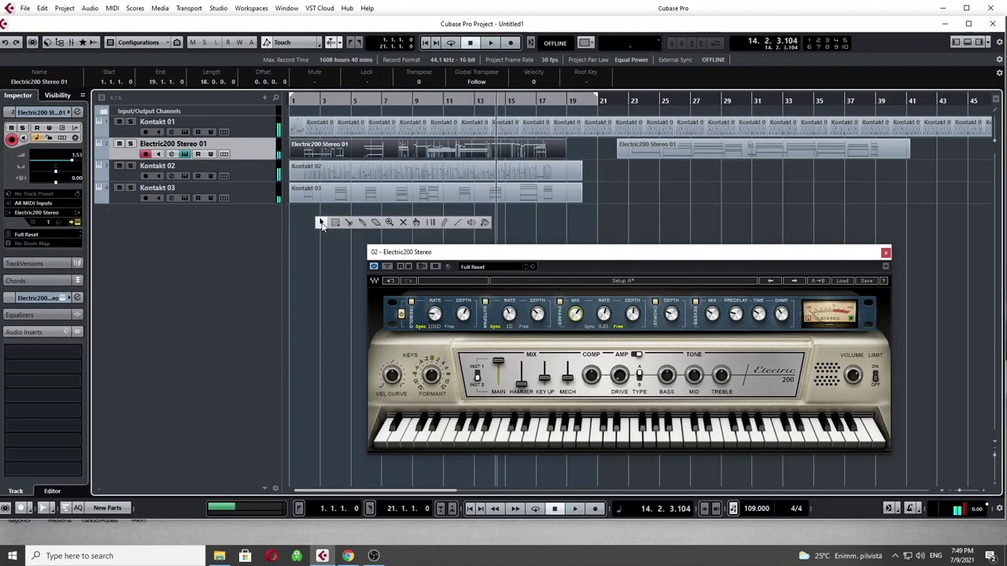
{"action": "left_click", "coordinate": [376, 223]}
{"action": "left_click", "coordinate": [358, 198]}
{"action": "left_click", "coordinate": [253, 197]}
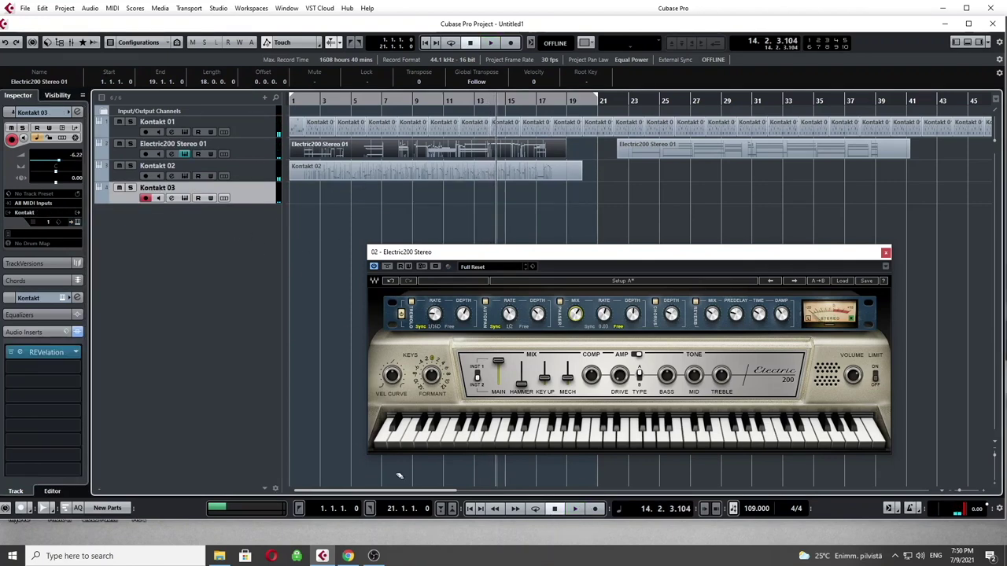
Step: Record a new Kontakt 03 strings take from bar 1 through bar 18, and check it from bar 10
{"action": "left_click", "coordinate": [470, 509]}
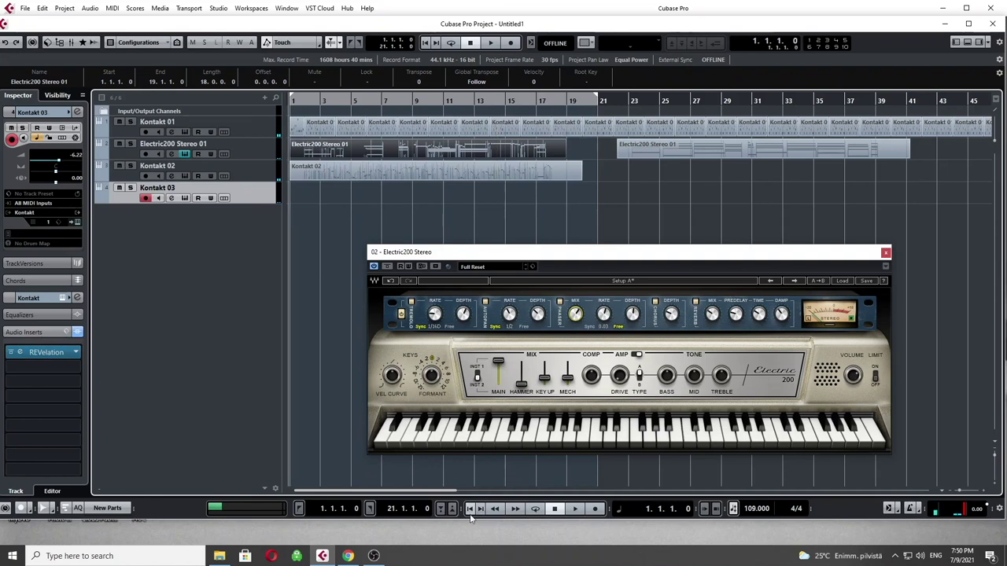
{"action": "left_click", "coordinate": [595, 509]}
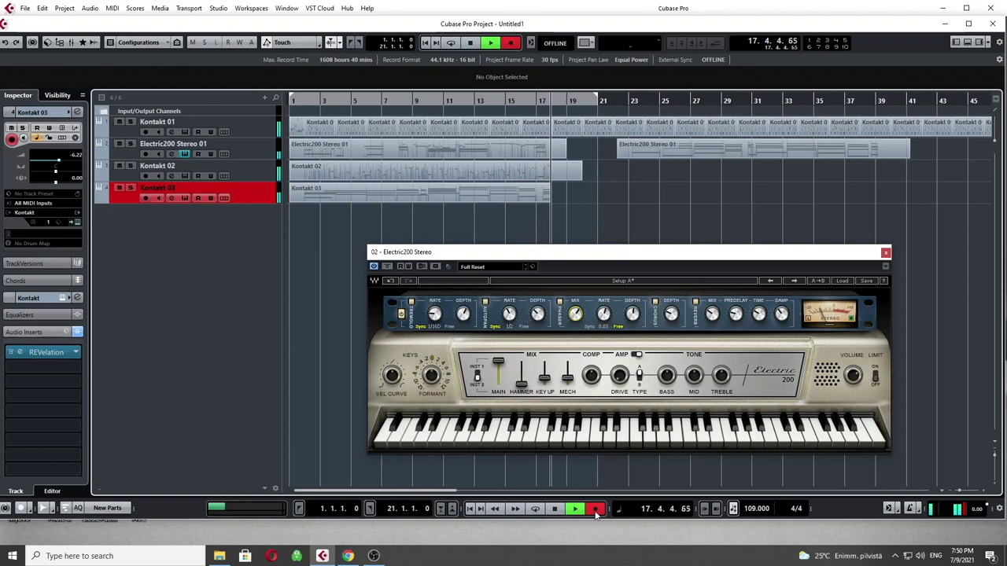
{"action": "left_click", "coordinate": [554, 509]}
{"action": "left_click", "coordinate": [470, 509]}
{"action": "left_click", "coordinate": [429, 100]}
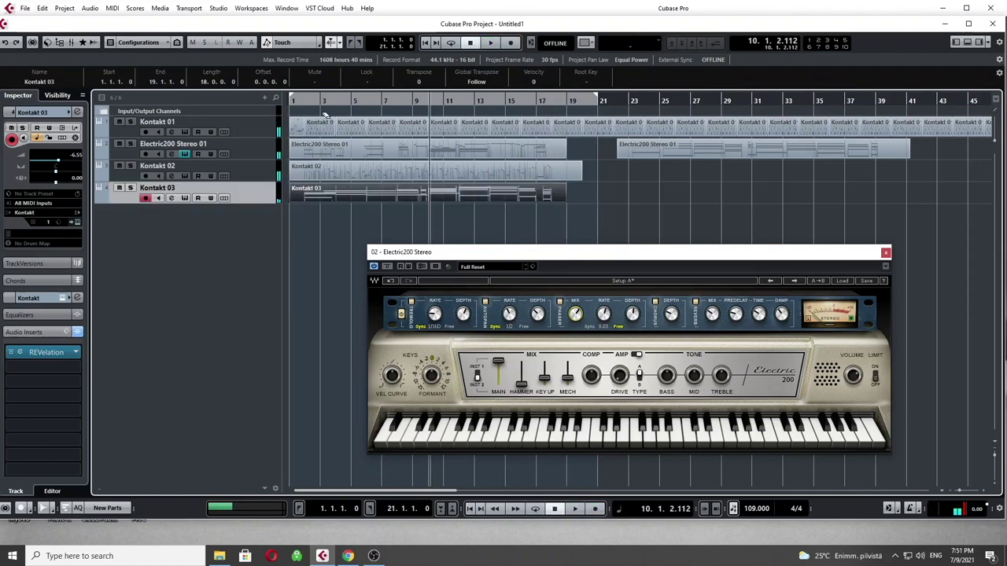
Step: Delete the Kontakt 01 drum parts between bar 2 and bar 20
{"action": "left_click", "coordinate": [325, 115]}
{"action": "left_click_drag", "start_coordinate": [340, 128], "coordinate": [568, 132]}
{"action": "key", "text": "Delete"}
Step: Open the Kontakt 01 Studio Drummer and choose the 02 8th Hat Both groove from 02 Funk, 01 Groove 100BPM
{"action": "left_click", "coordinate": [262, 125]}
{"action": "left_click", "coordinate": [185, 132]}
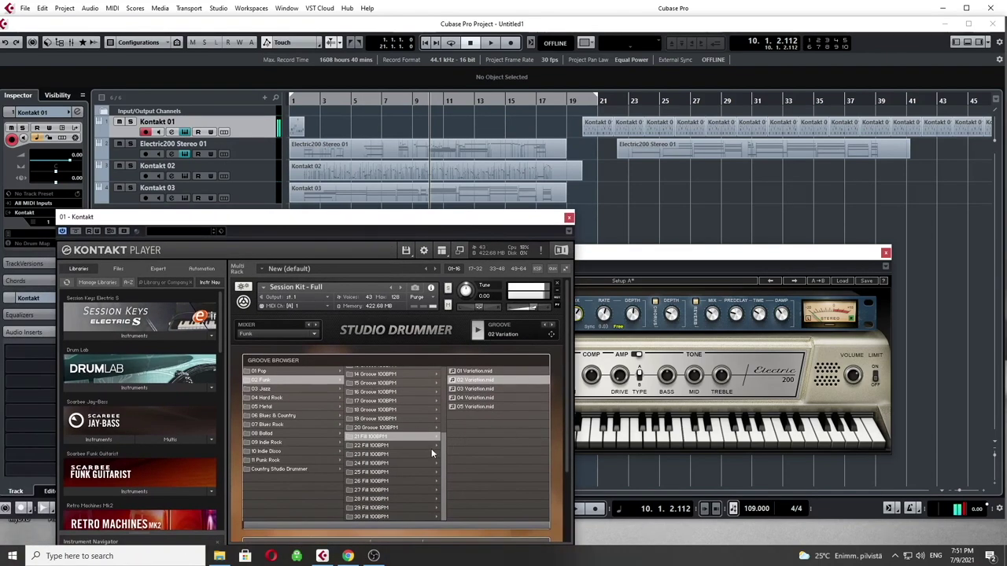
{"action": "scroll", "coordinate": [397, 409], "scroll_direction": "up", "scroll_amount": 5}
{"action": "left_click", "coordinate": [389, 376]}
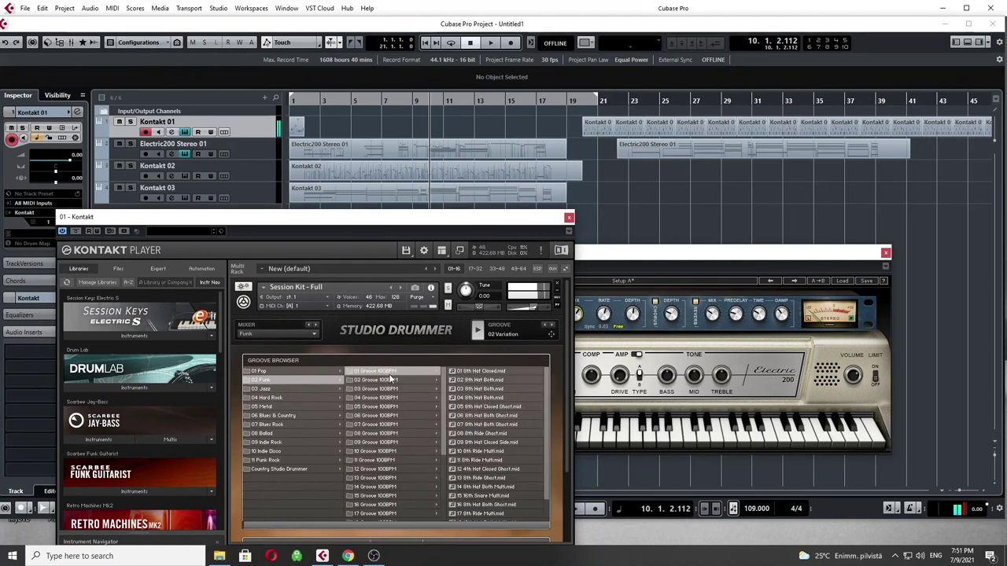
{"action": "left_click", "coordinate": [467, 381]}
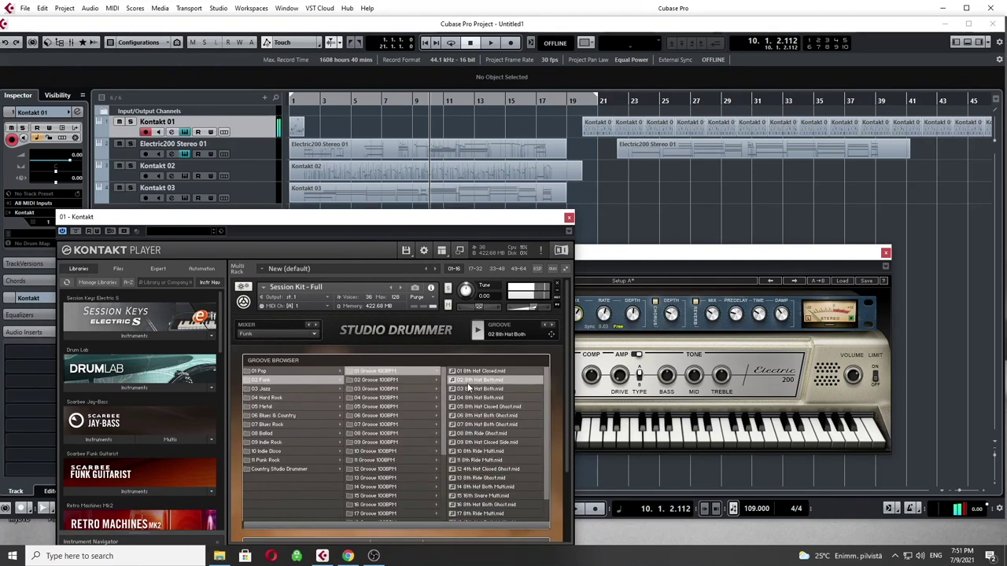
Step: Move the drum instrument window aside and play from bar 10 to audition the groove with the other tracks
{"action": "left_click_drag", "start_coordinate": [514, 229], "coordinate": [325, 351]}
{"action": "left_click", "coordinate": [575, 509]}
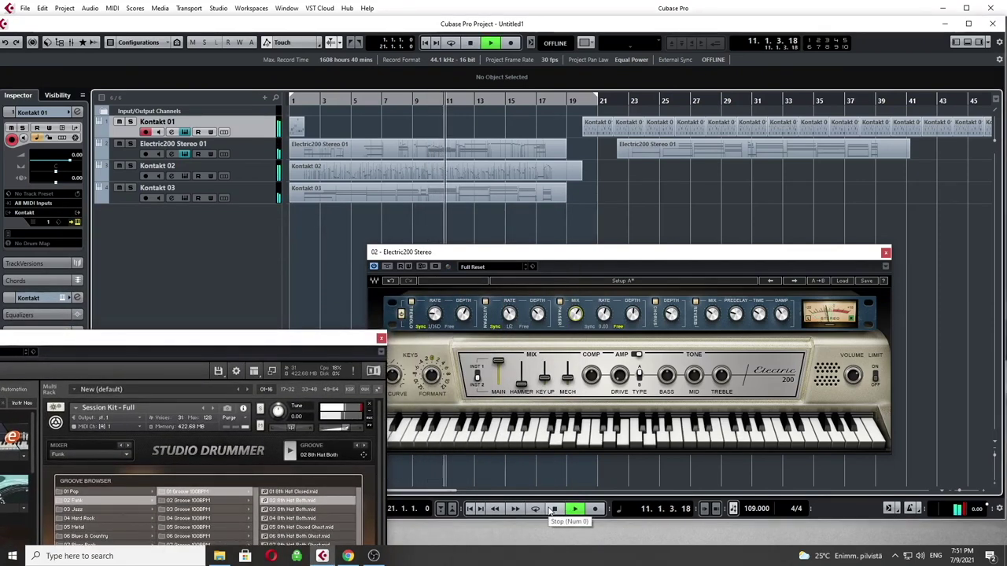
{"action": "key", "text": "space"}
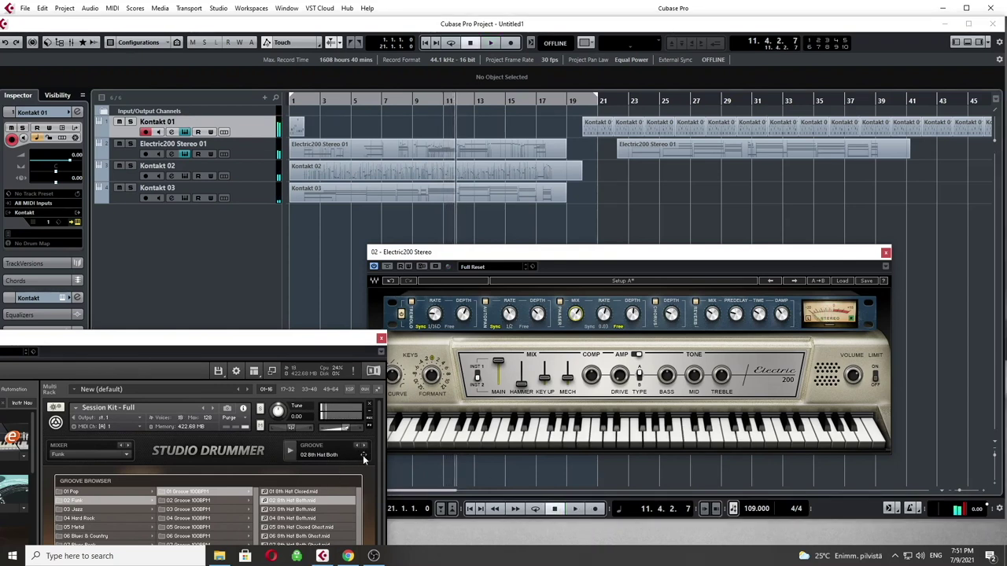
Step: Place the 02 8th Hat Both groove on Kontakt 01 from bar 2, repeat it up to bar 20, and check it from bar 1
{"action": "left_click_drag", "start_coordinate": [363, 457], "coordinate": [560, 170]}
{"action": "left_click", "coordinate": [477, 509]}
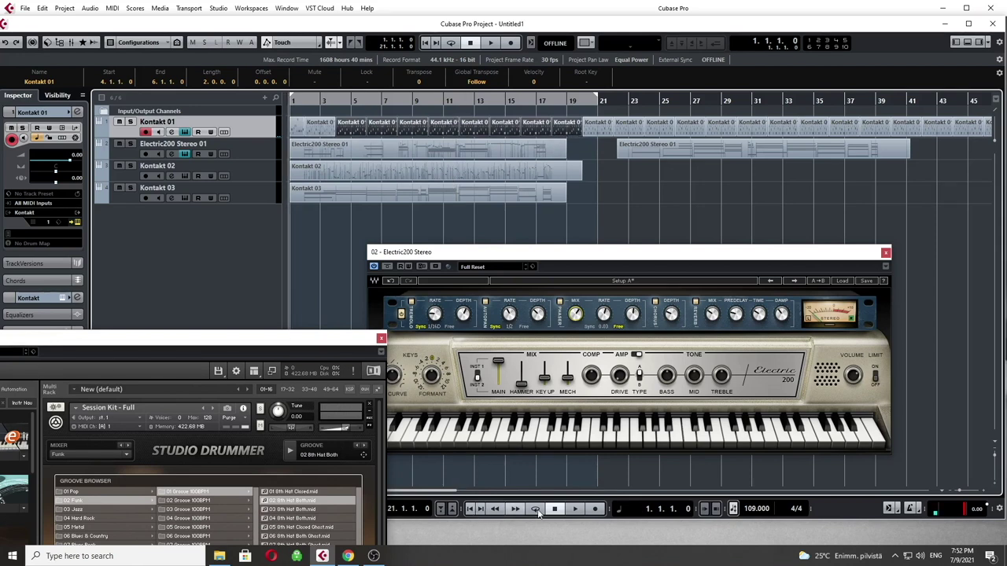
{"action": "left_click", "coordinate": [576, 510]}
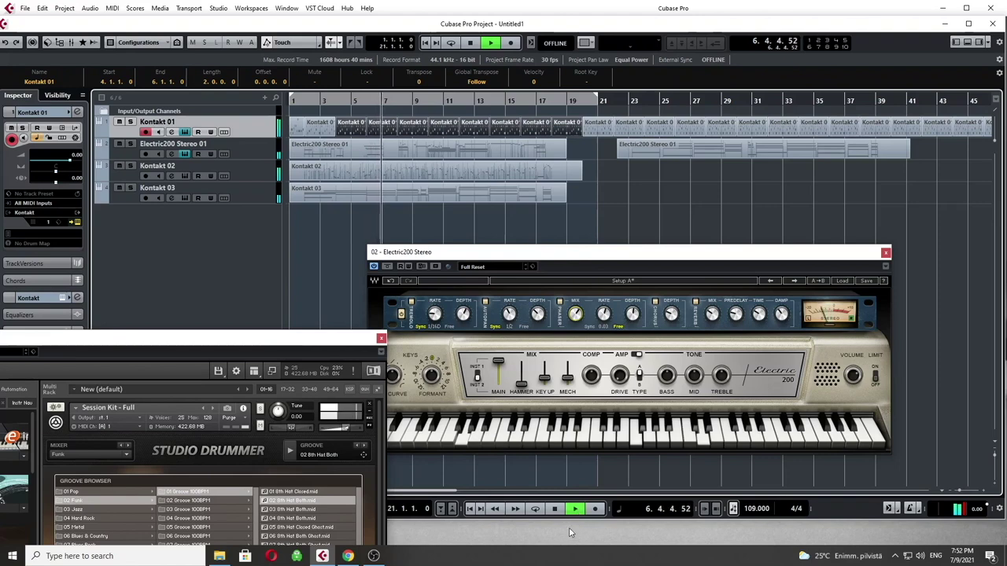
{"action": "left_click", "coordinate": [554, 509]}
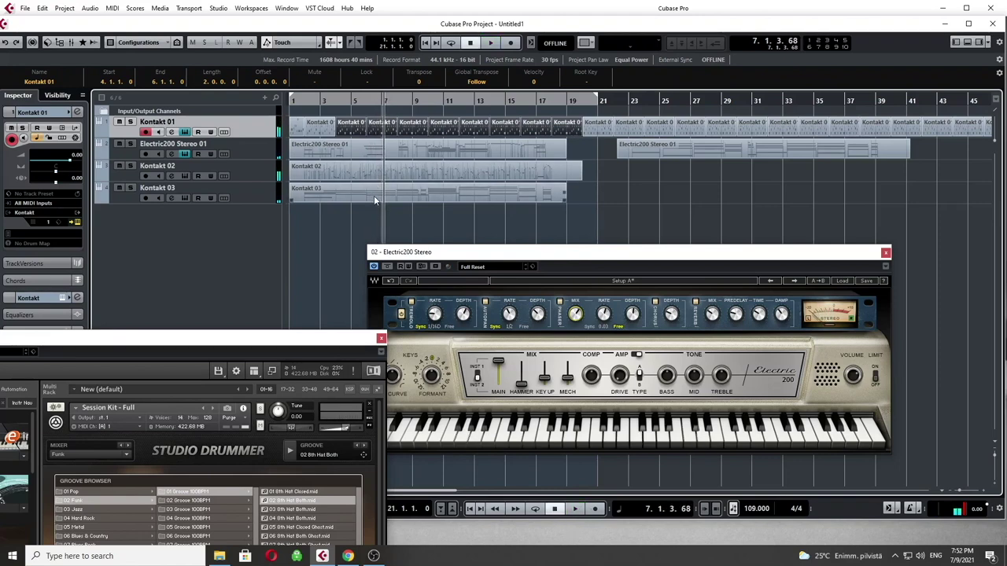
Step: Add an instrument track using Kontakt, routed to Stereo Out, below the Kontakt 03 track
{"action": "right_click", "coordinate": [243, 197]}
{"action": "mouse_move", "coordinate": [259, 202]}
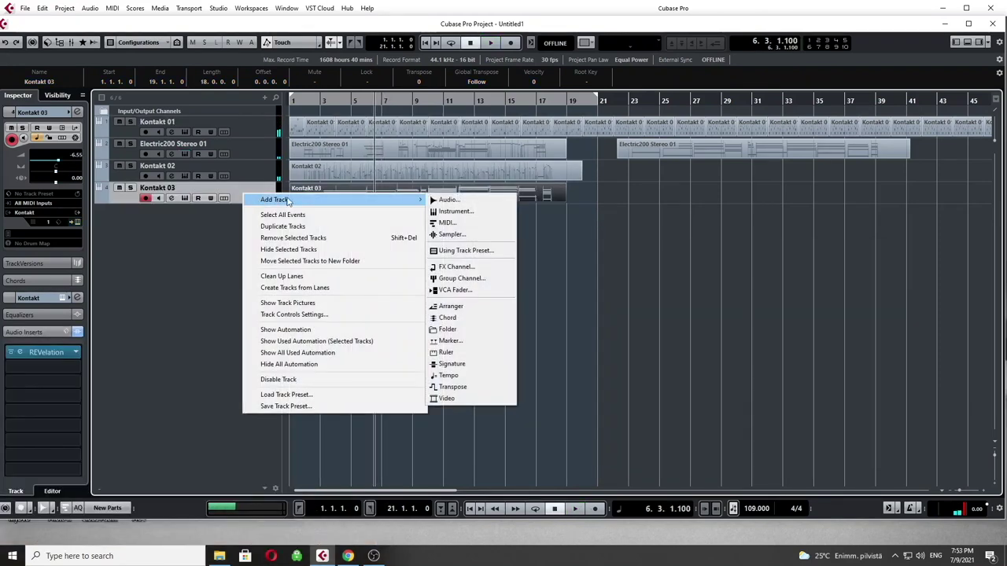
{"action": "left_click", "coordinate": [469, 212]}
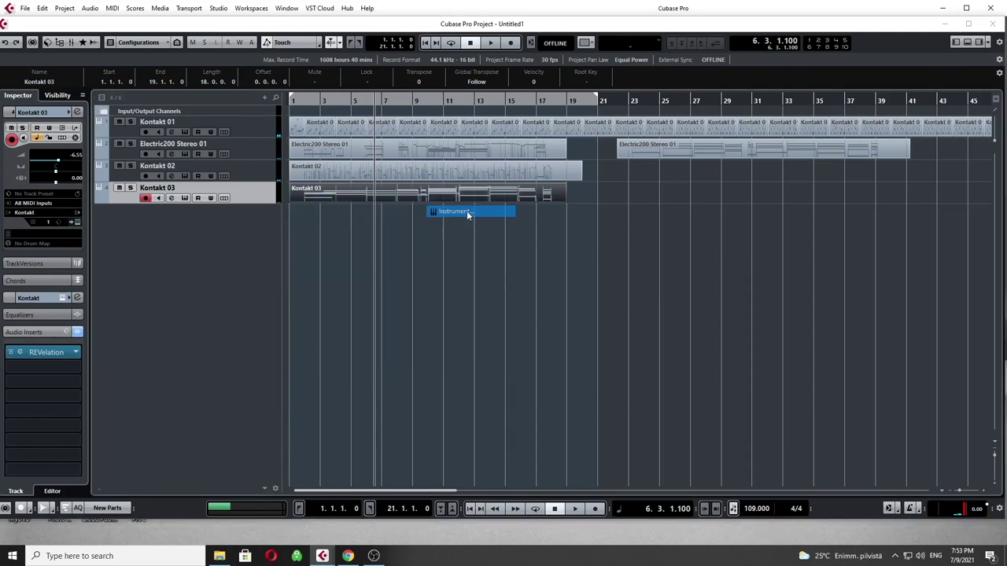
{"action": "left_click", "coordinate": [469, 314]}
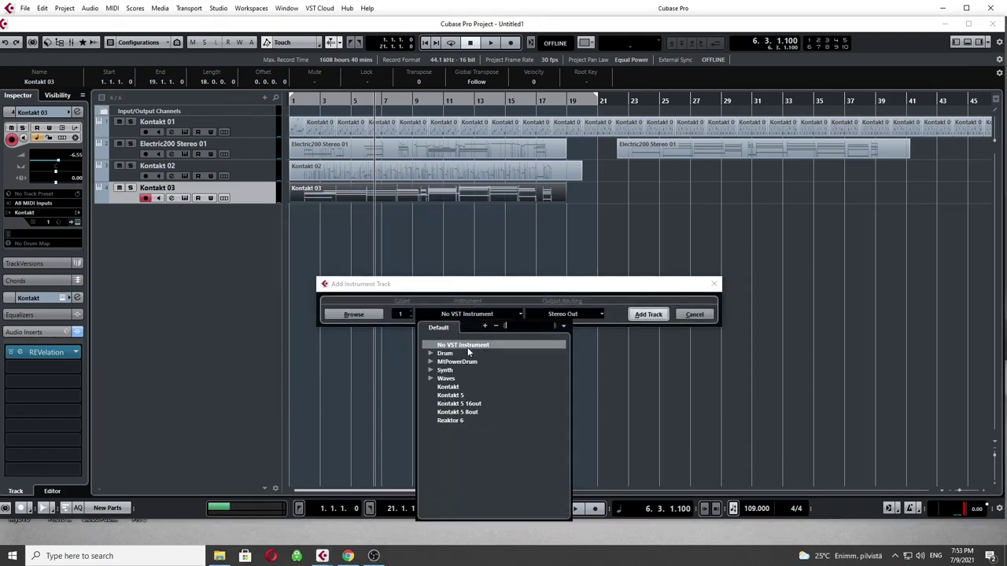
{"action": "left_click", "coordinate": [447, 387]}
{"action": "left_click", "coordinate": [649, 314]}
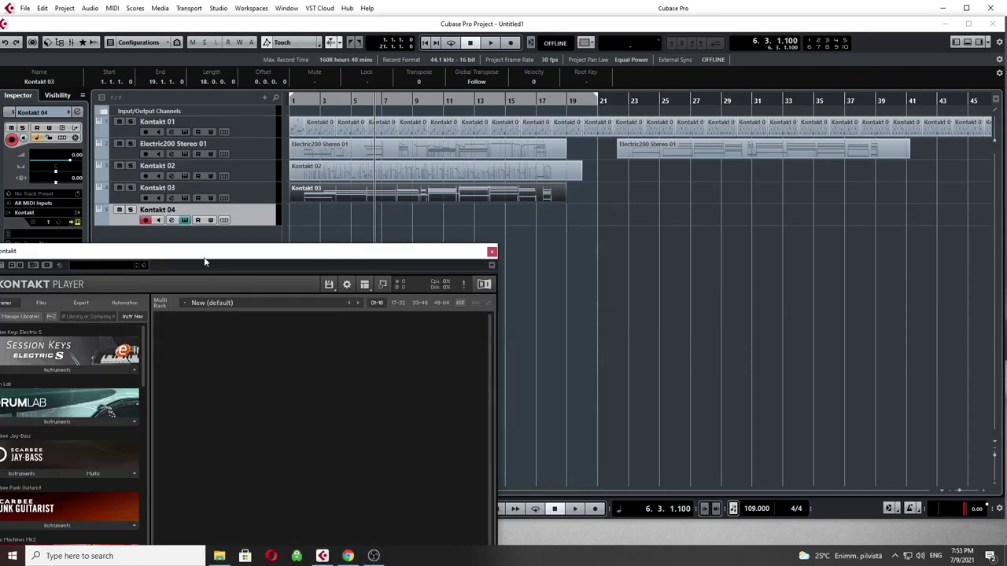
Step: Load Session Horns - Performance into the new Kontakt instance and bring its Animator controls into view
{"action": "left_click_drag", "start_coordinate": [221, 248], "coordinate": [519, 152]}
{"action": "scroll", "coordinate": [352, 393], "scroll_direction": "down", "scroll_amount": 5}
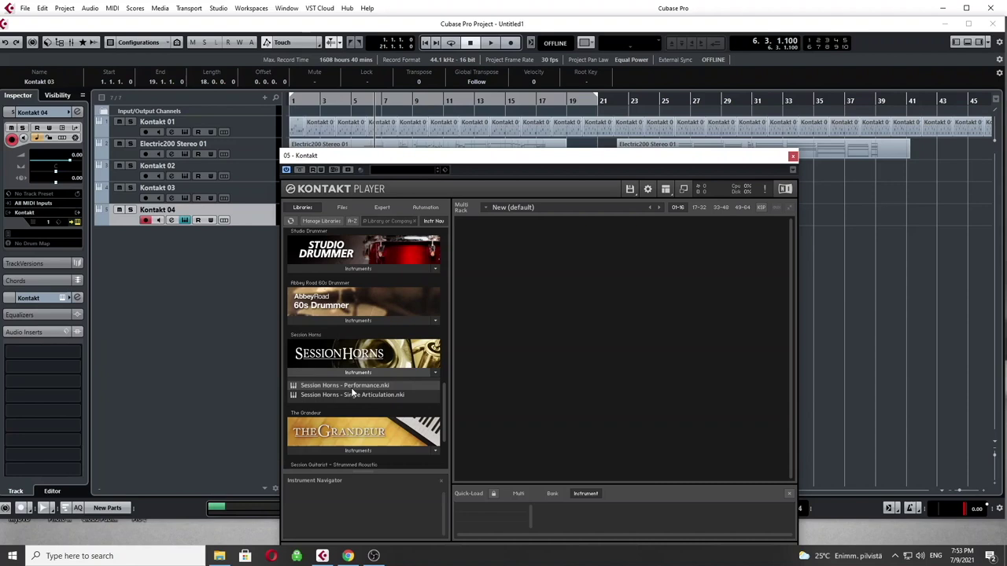
{"action": "double_click", "coordinate": [351, 387]}
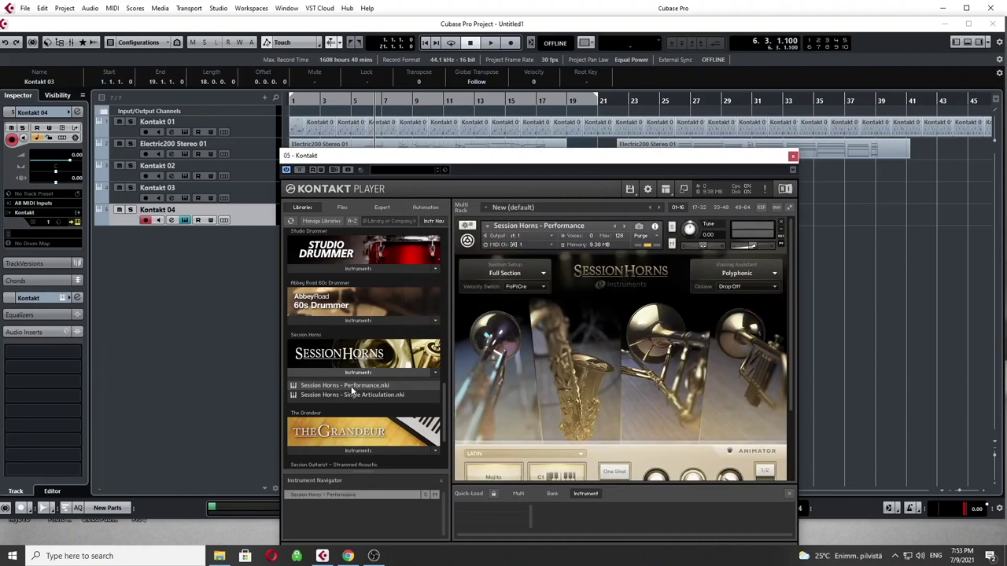
{"action": "scroll", "coordinate": [762, 438], "scroll_direction": "down", "scroll_amount": 2}
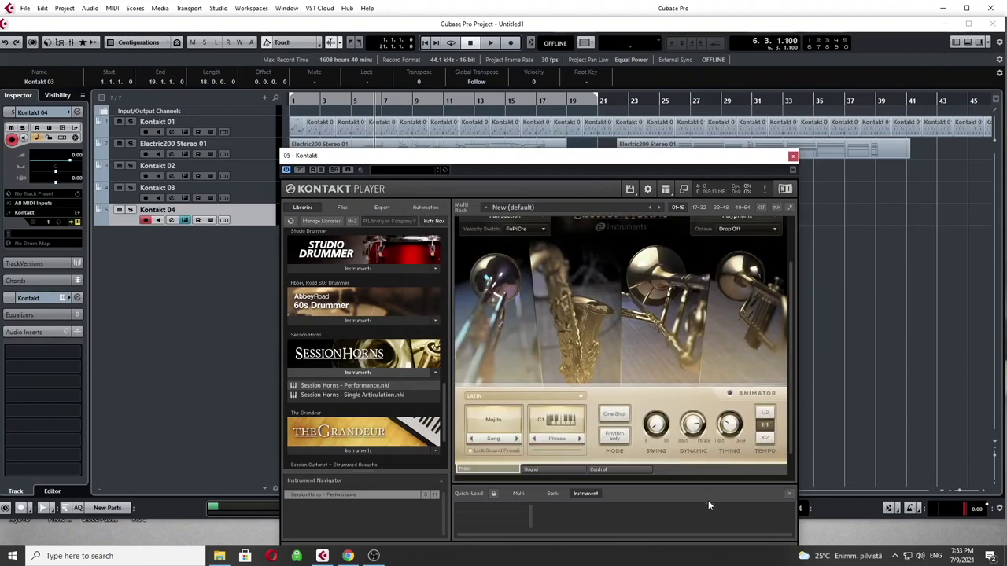
Step: Try the REGGAE style in the Session Horns Animator and settle on RNB/SOUL
{"action": "left_click", "coordinate": [488, 397]}
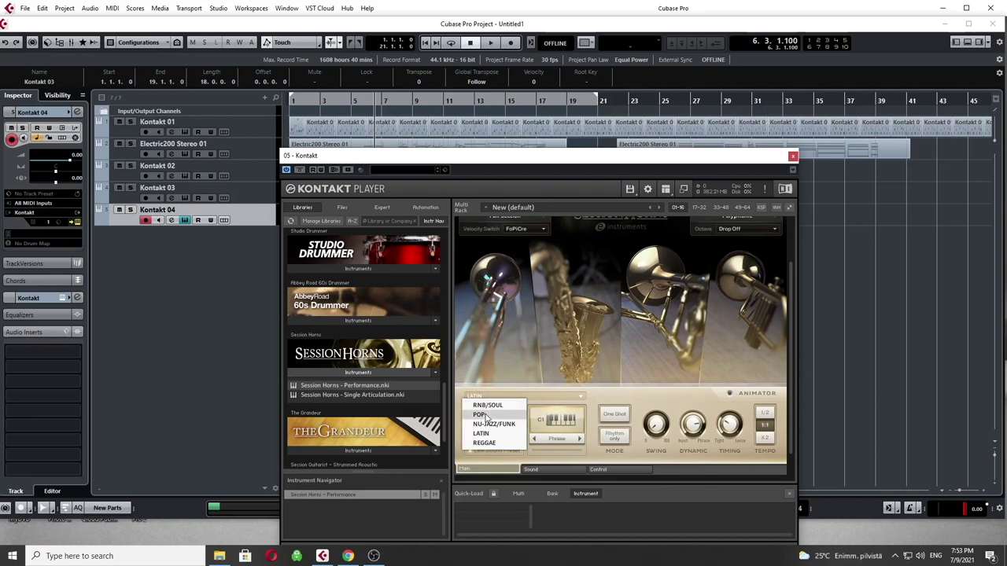
{"action": "left_click", "coordinate": [486, 443]}
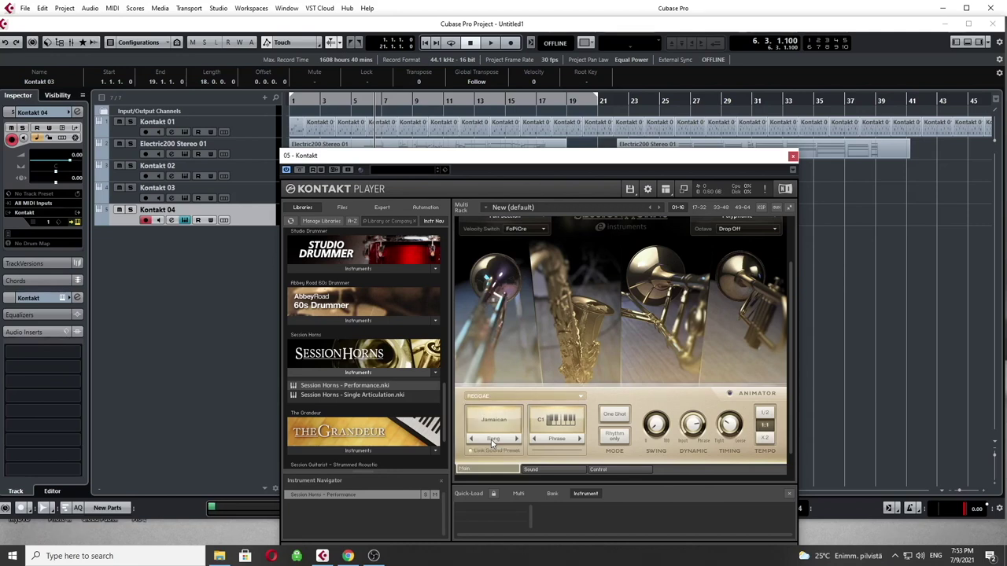
{"action": "left_click", "coordinate": [488, 399]}
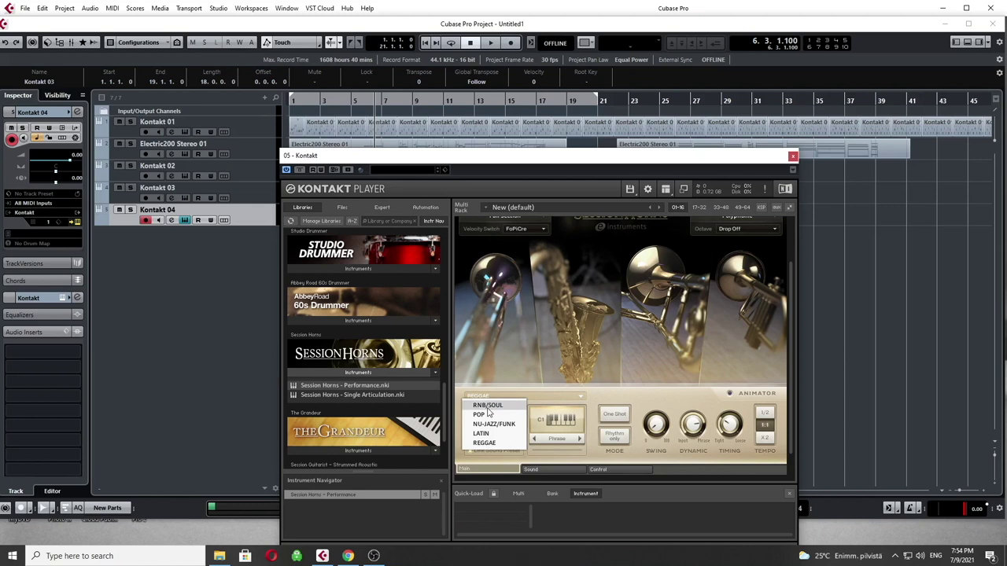
{"action": "left_click", "coordinate": [487, 409]}
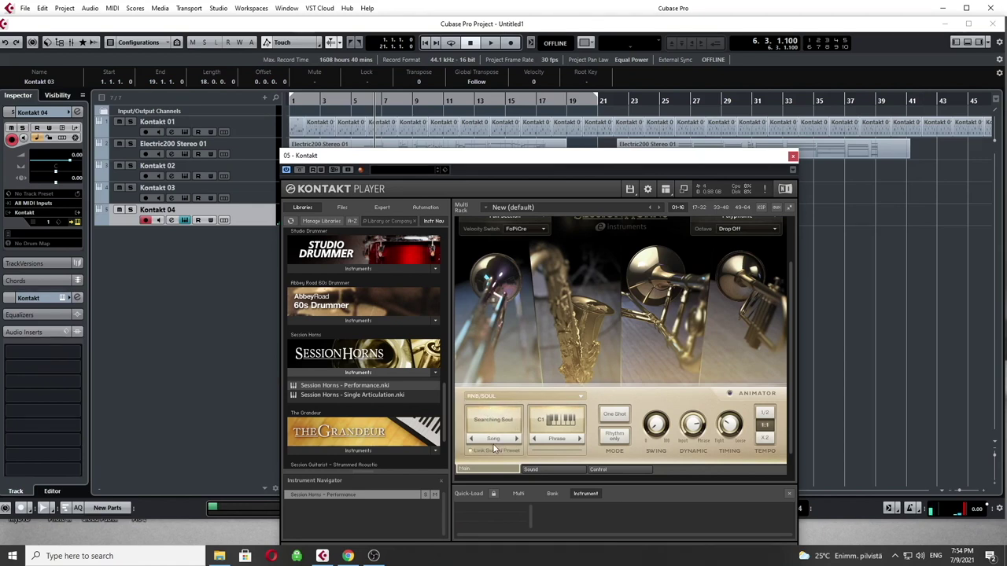
Step: Shift the Session Horns window to uncover the tracks and set its reverb type to Hall A
{"action": "left_click_drag", "start_coordinate": [542, 157], "coordinate": [617, 157]}
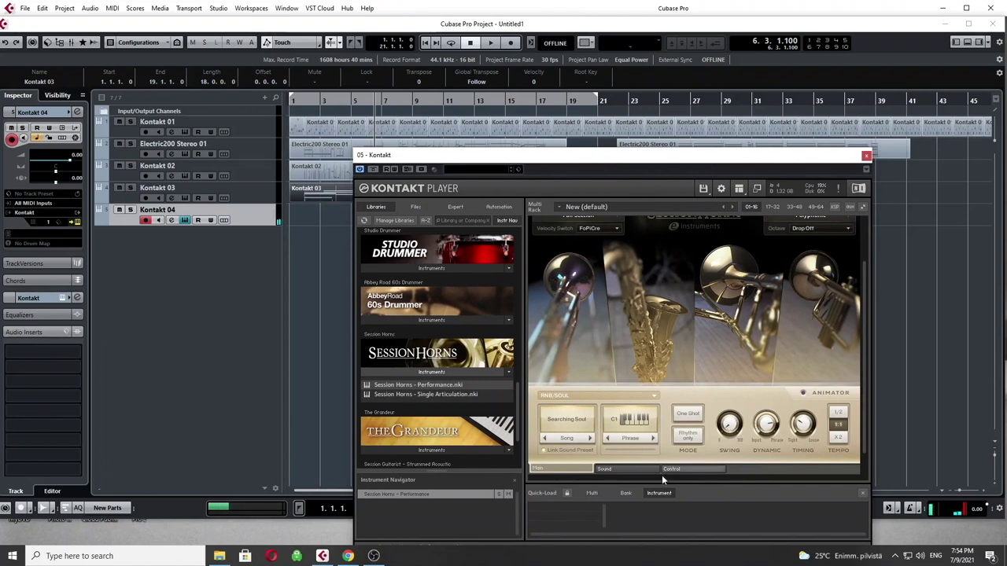
{"action": "left_click", "coordinate": [622, 469]}
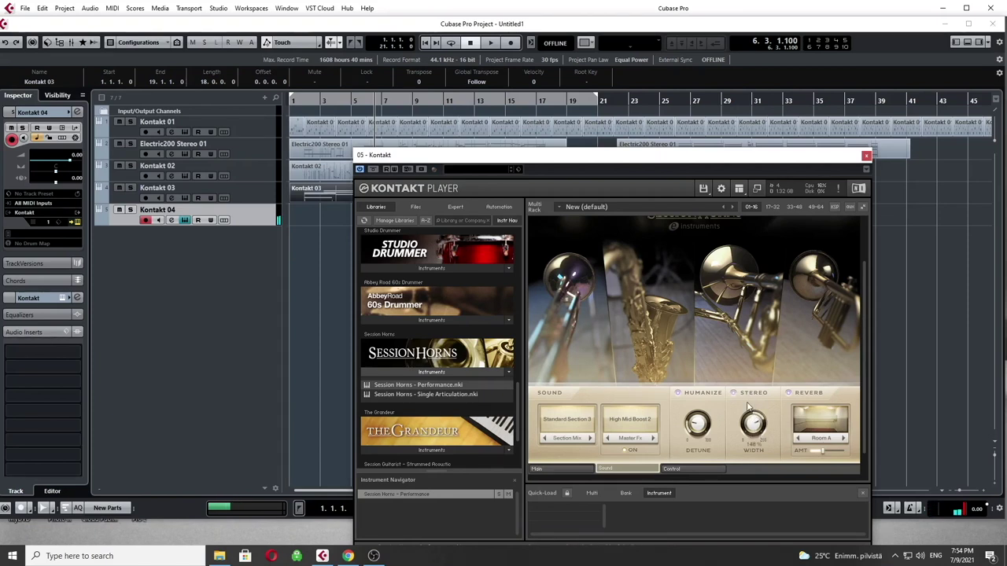
{"action": "left_click", "coordinate": [822, 439]}
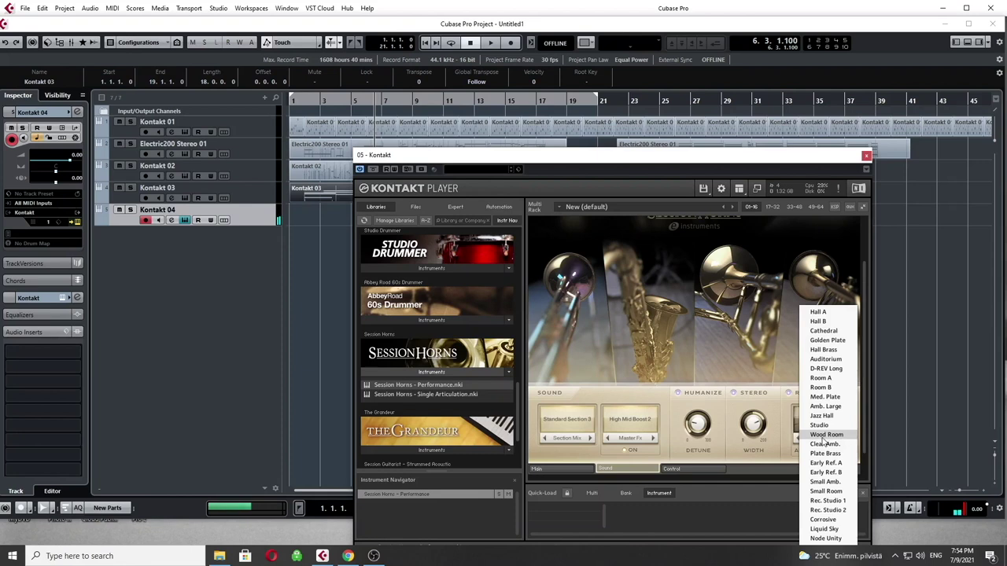
{"action": "left_click", "coordinate": [829, 313]}
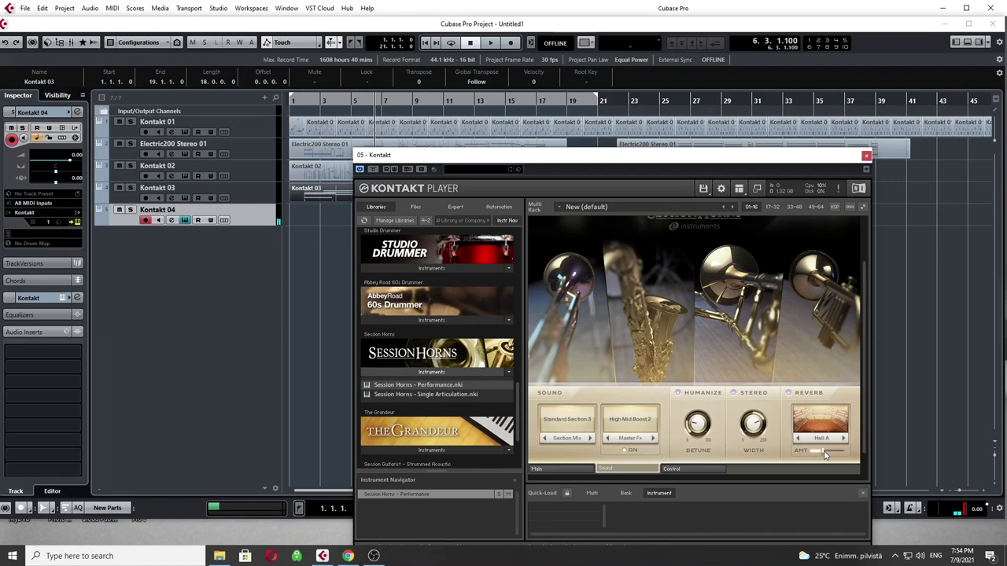
Step: Move the Session Horns window aside and record a horn part on Kontakt 04 from bar 8 to bar 18
{"action": "left_click_drag", "start_coordinate": [634, 157], "coordinate": [815, 261]}
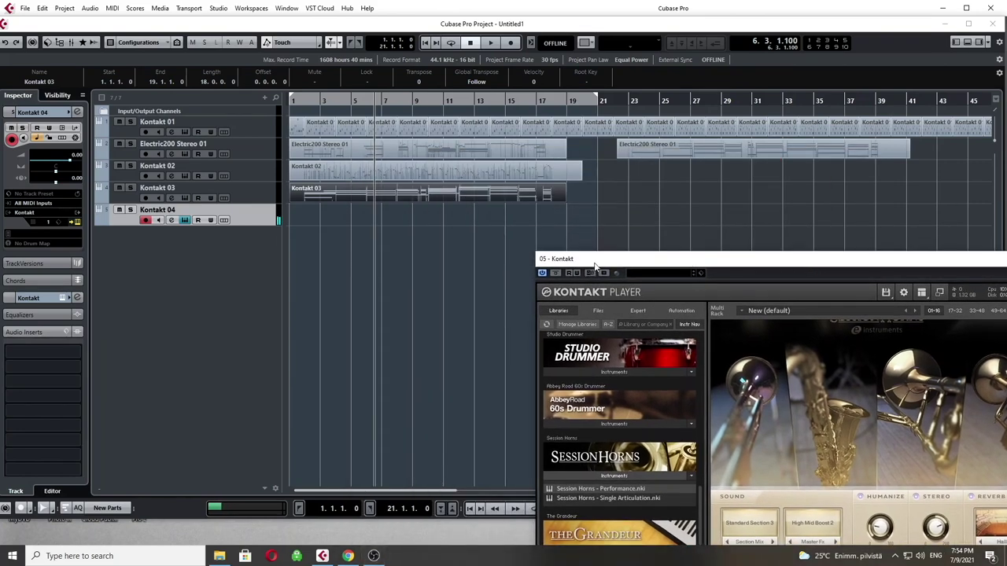
{"action": "left_click_drag", "start_coordinate": [596, 268], "coordinate": [819, 281]}
{"action": "left_click", "coordinate": [596, 509]}
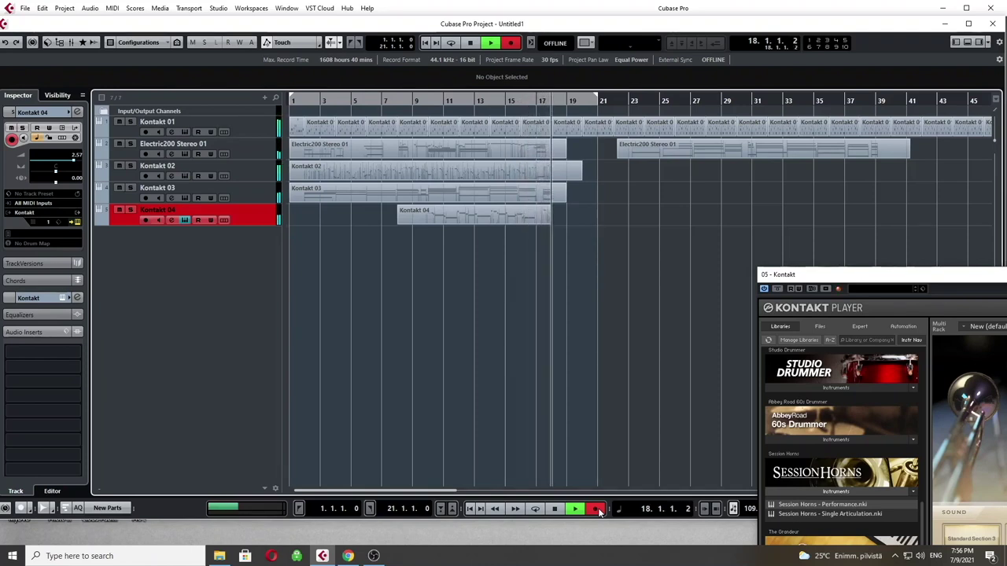
{"action": "left_click", "coordinate": [555, 510]}
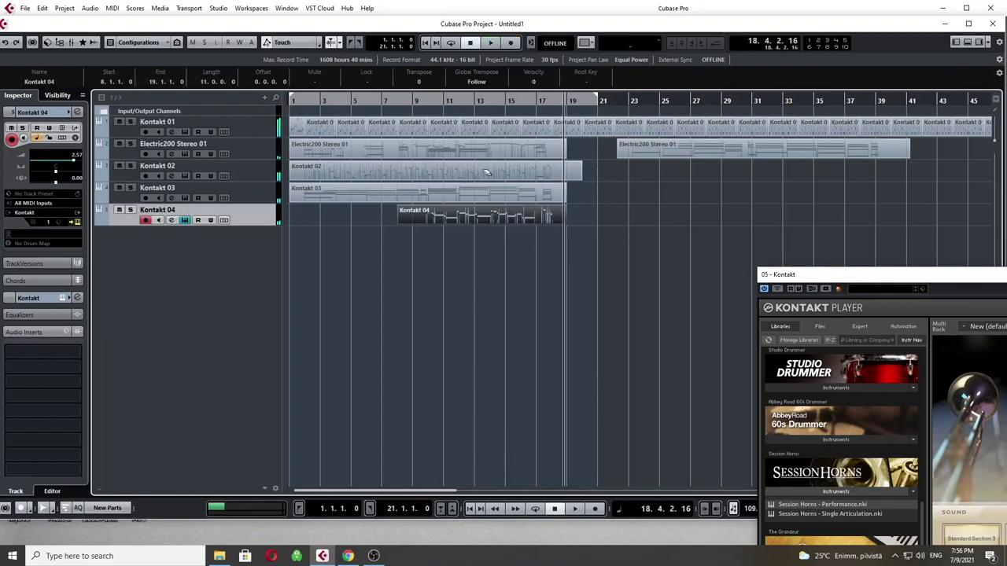
Step: Record a second horn pass over the existing Kontakt 04 part, starting at bar 8
{"action": "left_click", "coordinate": [402, 100]}
{"action": "left_click", "coordinate": [596, 509]}
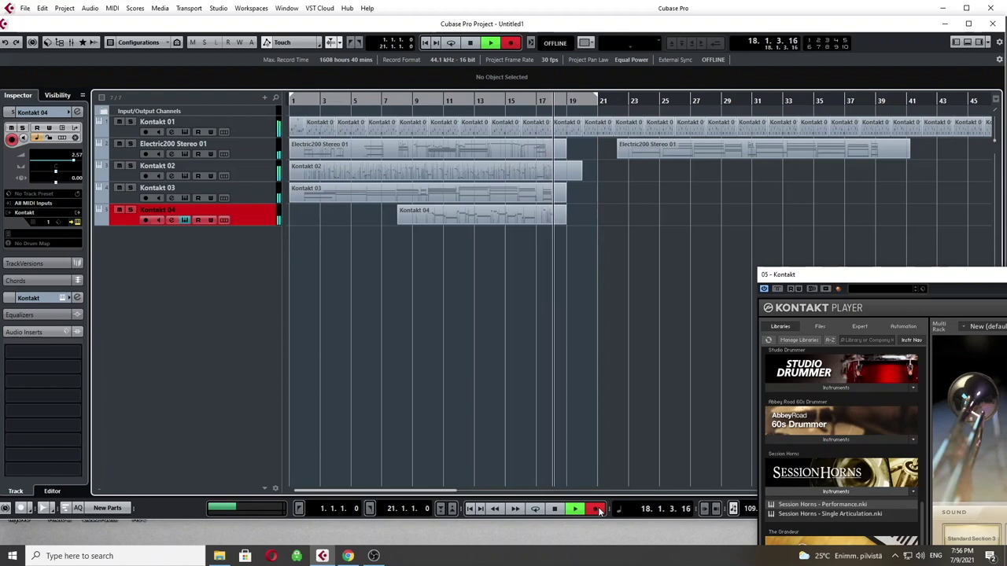
{"action": "left_click", "coordinate": [554, 509]}
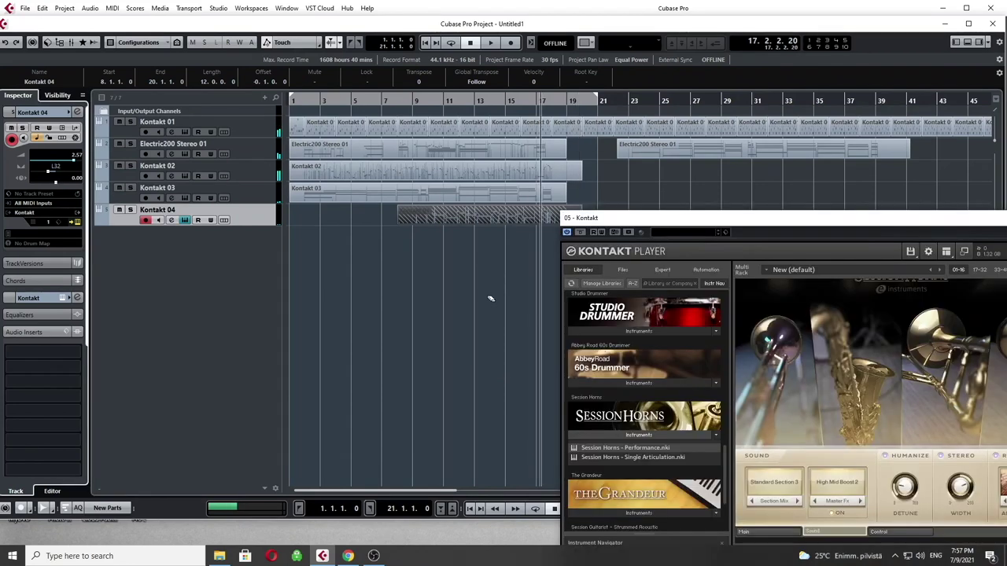
Step: Move the Session Horns window clear of the tracks and play the arrangement from bar 1 to check the horns
{"action": "left_click", "coordinate": [399, 102]}
{"action": "left_click_drag", "start_coordinate": [682, 220], "coordinate": [799, 230]}
{"action": "left_click", "coordinate": [304, 102]}
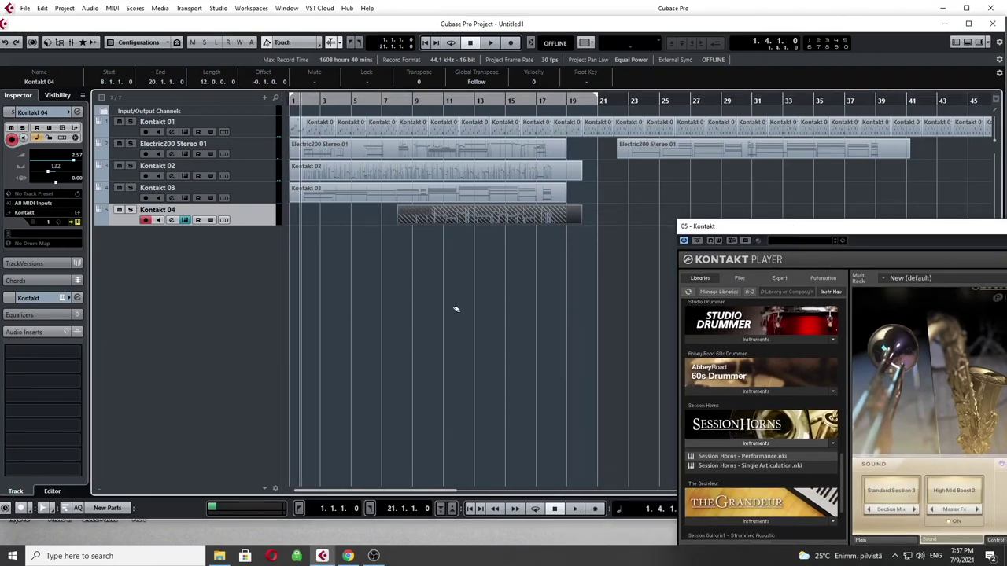
{"action": "left_click", "coordinate": [577, 510]}
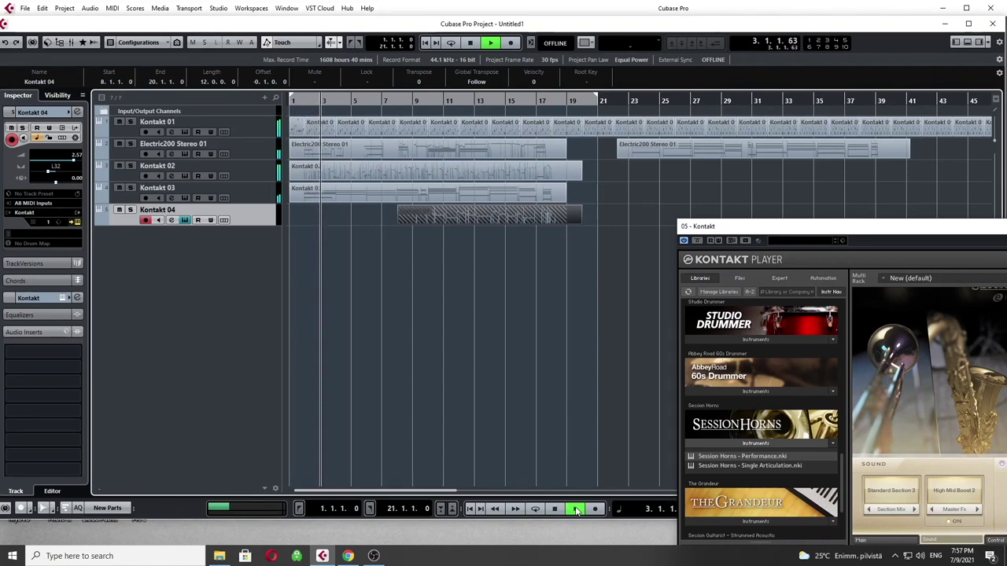
Step: Record an additional drum part on the Kontakt 01 track from bar 9 to bar 18 during playback
{"action": "left_click", "coordinate": [247, 129]}
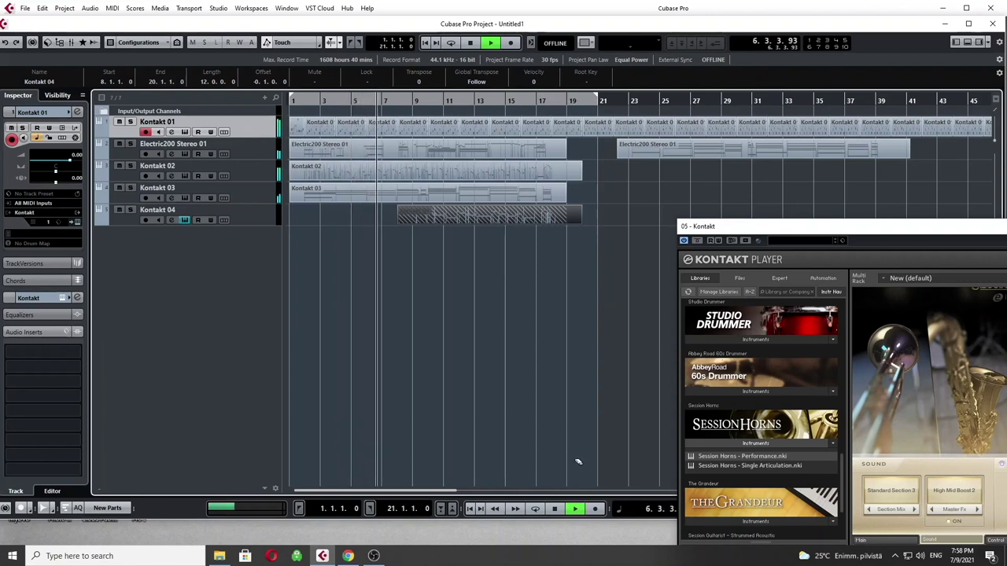
{"action": "left_click", "coordinate": [596, 510]}
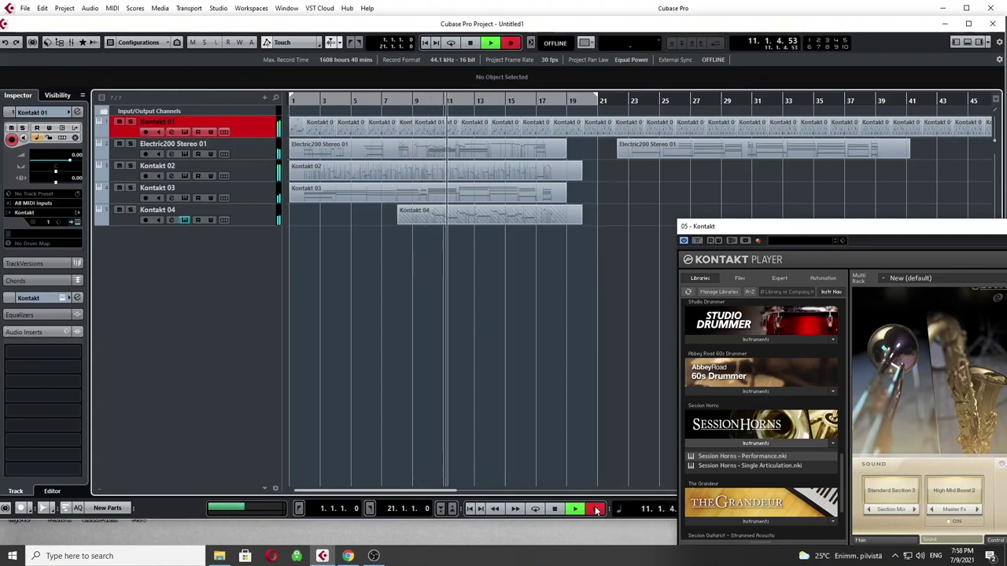
{"action": "left_click", "coordinate": [556, 510]}
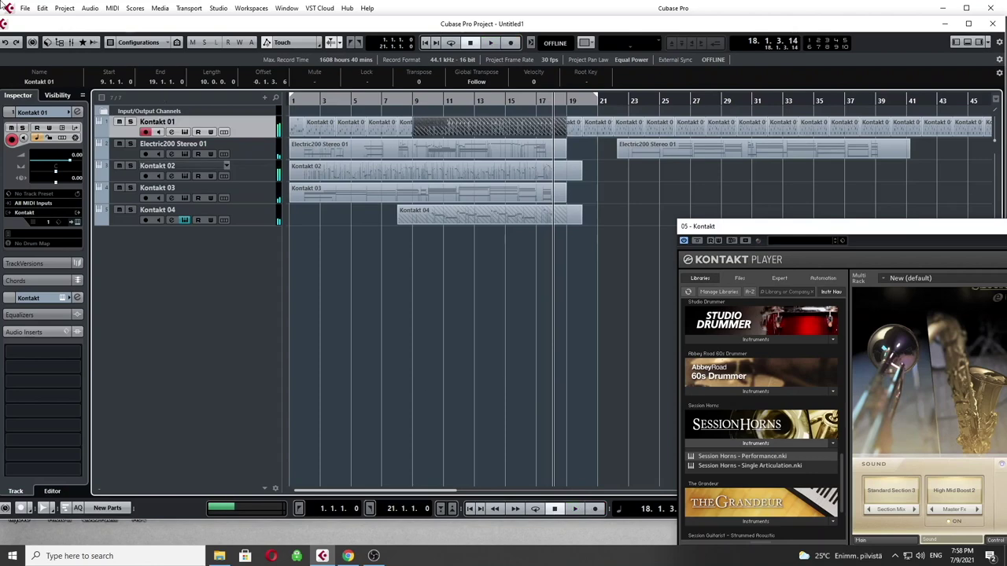
Step: Quantize the new Kontakt 01 drum part to a 1/8 grid and play it back from just before bar 9
{"action": "left_click", "coordinate": [42, 9]}
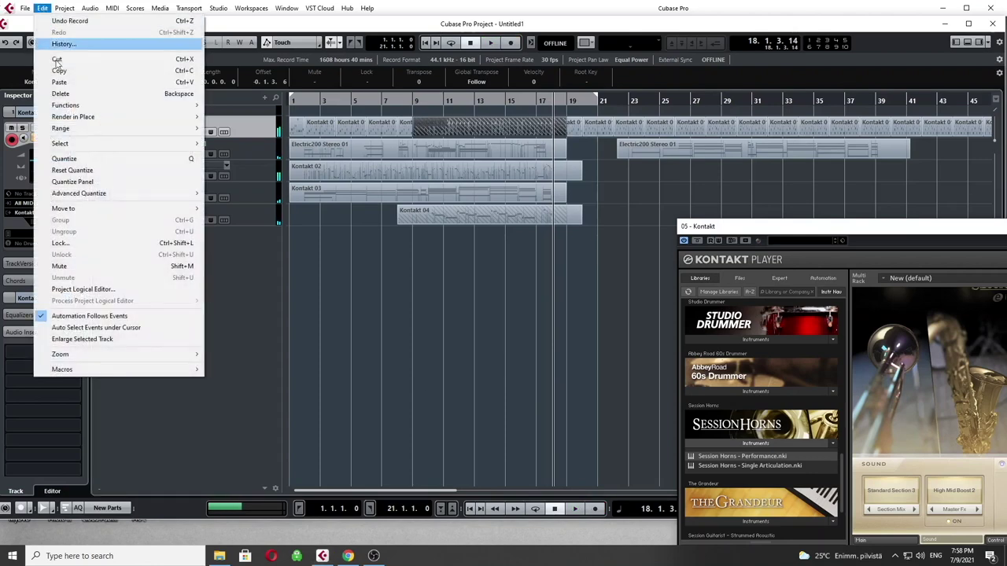
{"action": "left_click", "coordinate": [73, 182]}
{"action": "left_click", "coordinate": [252, 110]}
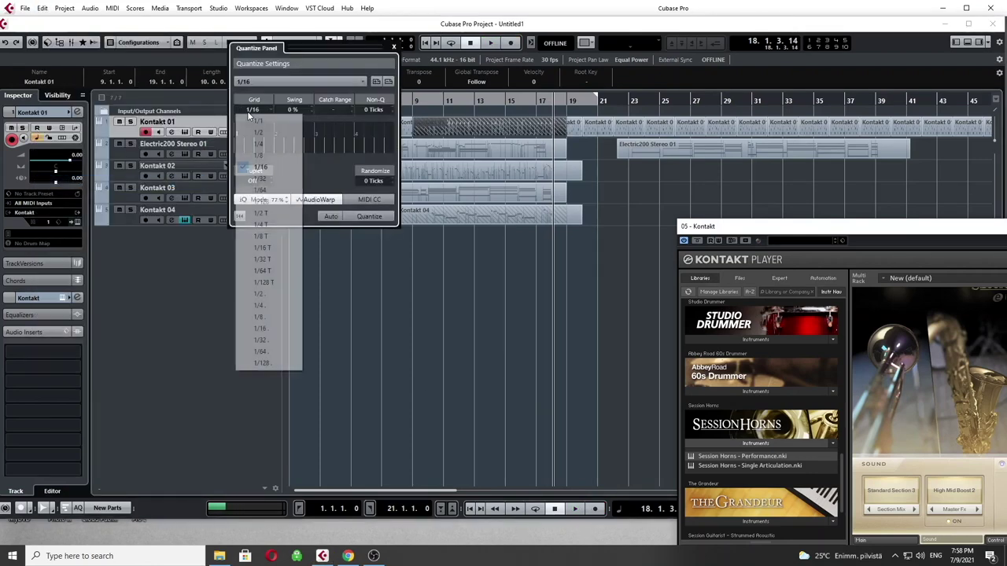
{"action": "left_click", "coordinate": [259, 155]}
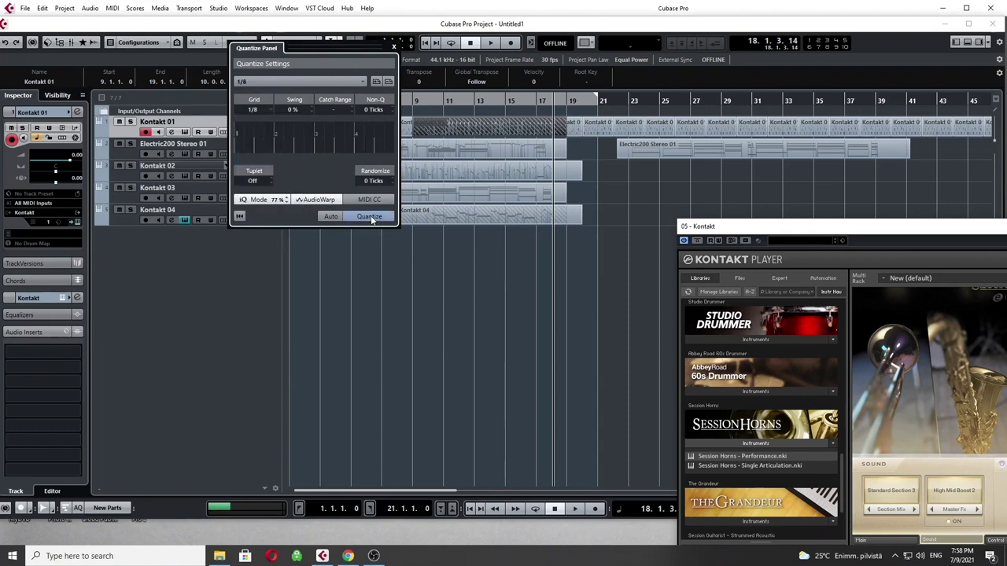
{"action": "left_click", "coordinate": [396, 48]}
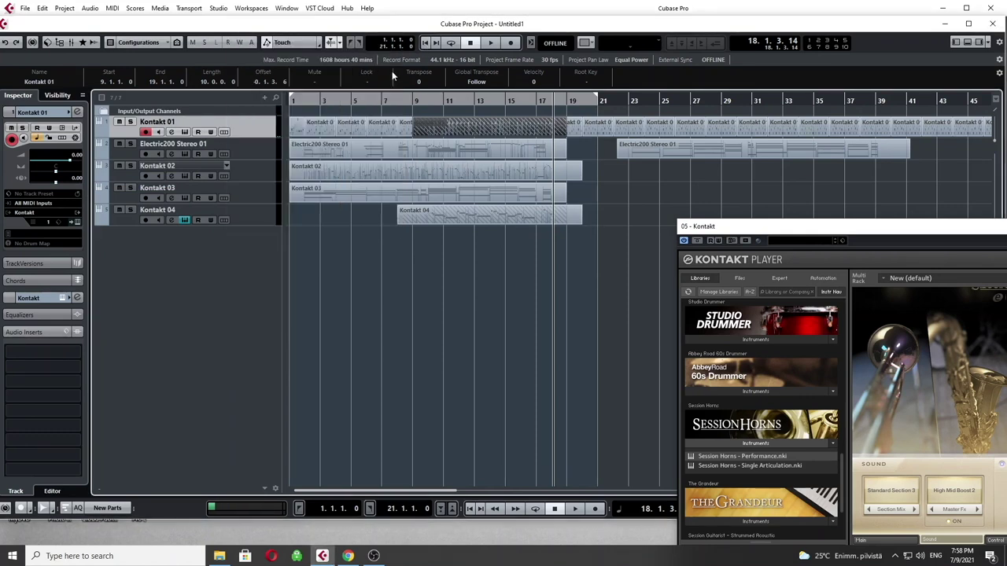
{"action": "left_click", "coordinate": [410, 97]}
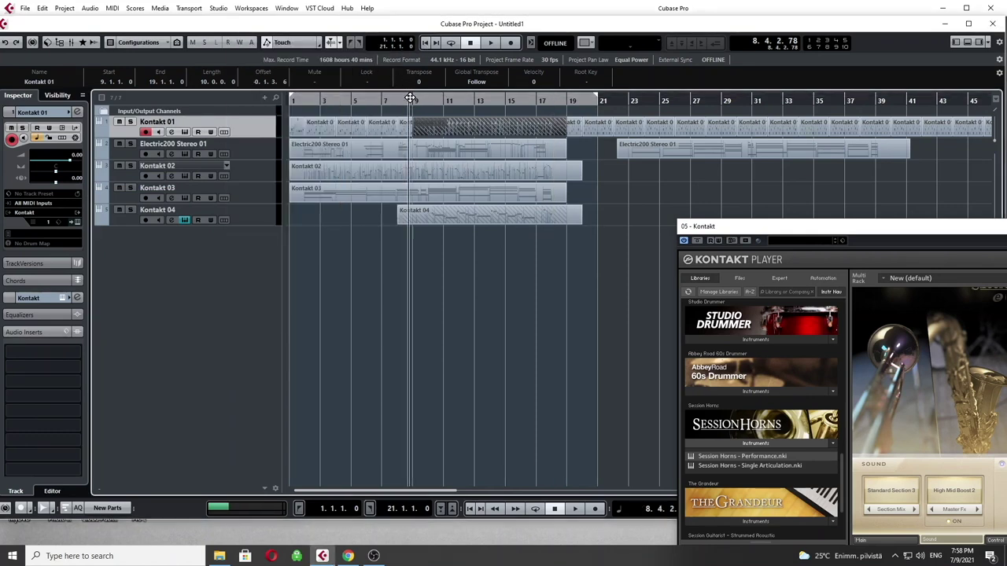
{"action": "left_click", "coordinate": [574, 509]}
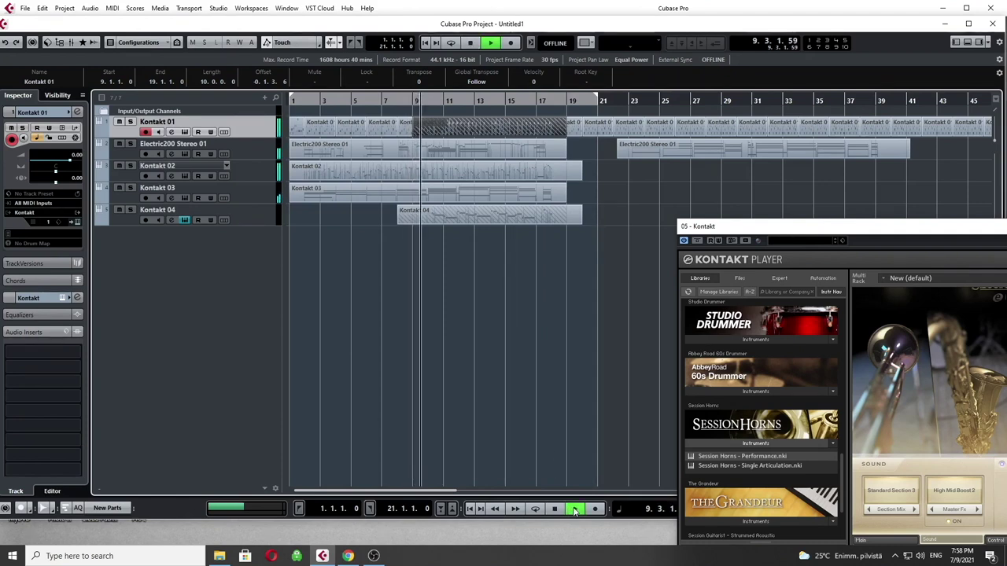